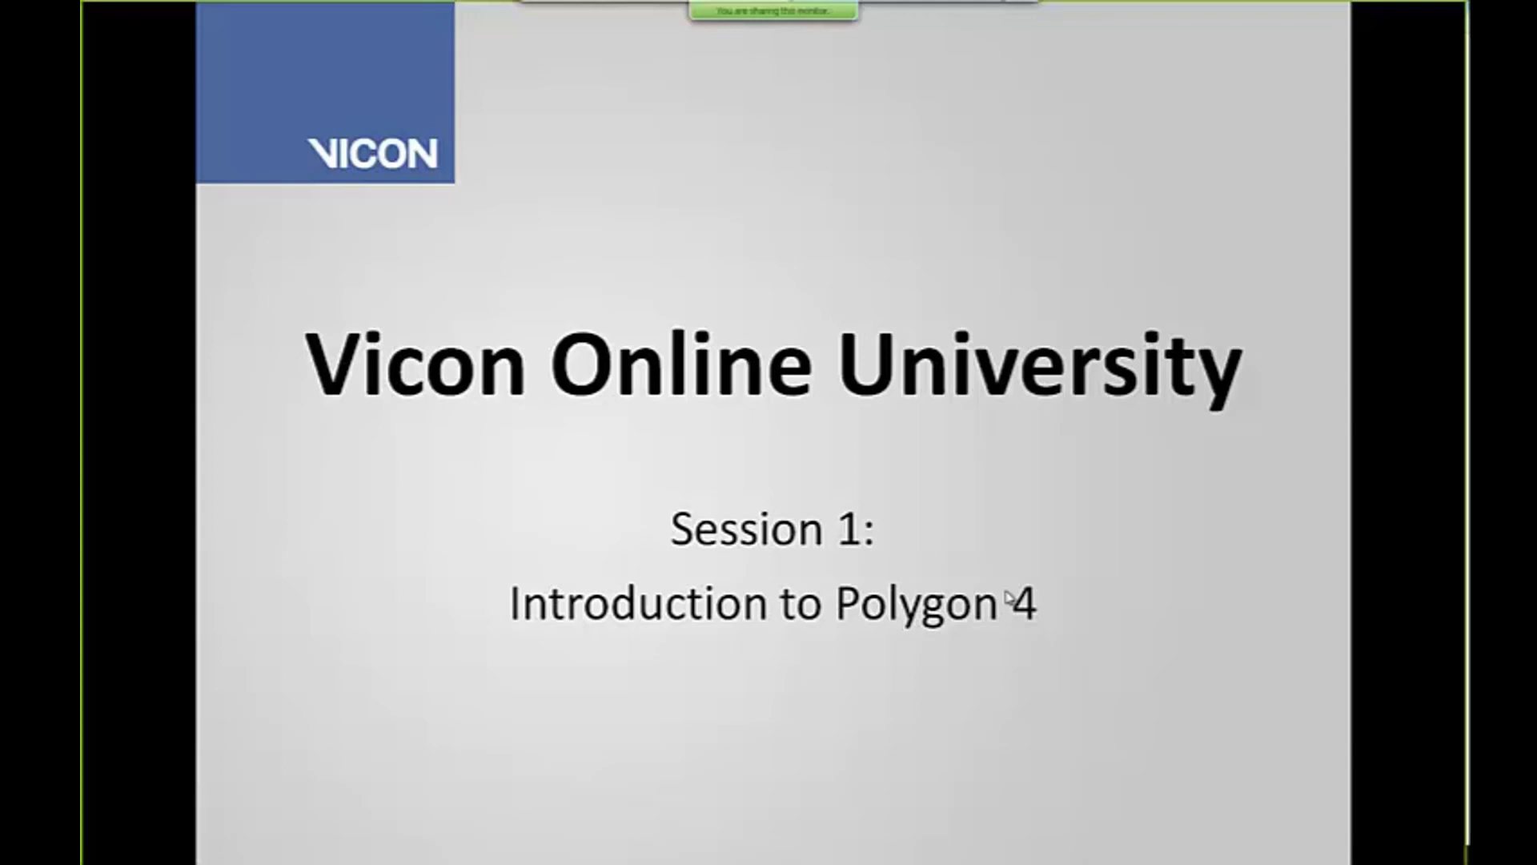
- Advance the slideshow to slide 4, 'Creating a report', and exit to the editing view
{"action": "left_click", "coordinate": [1007, 596]}
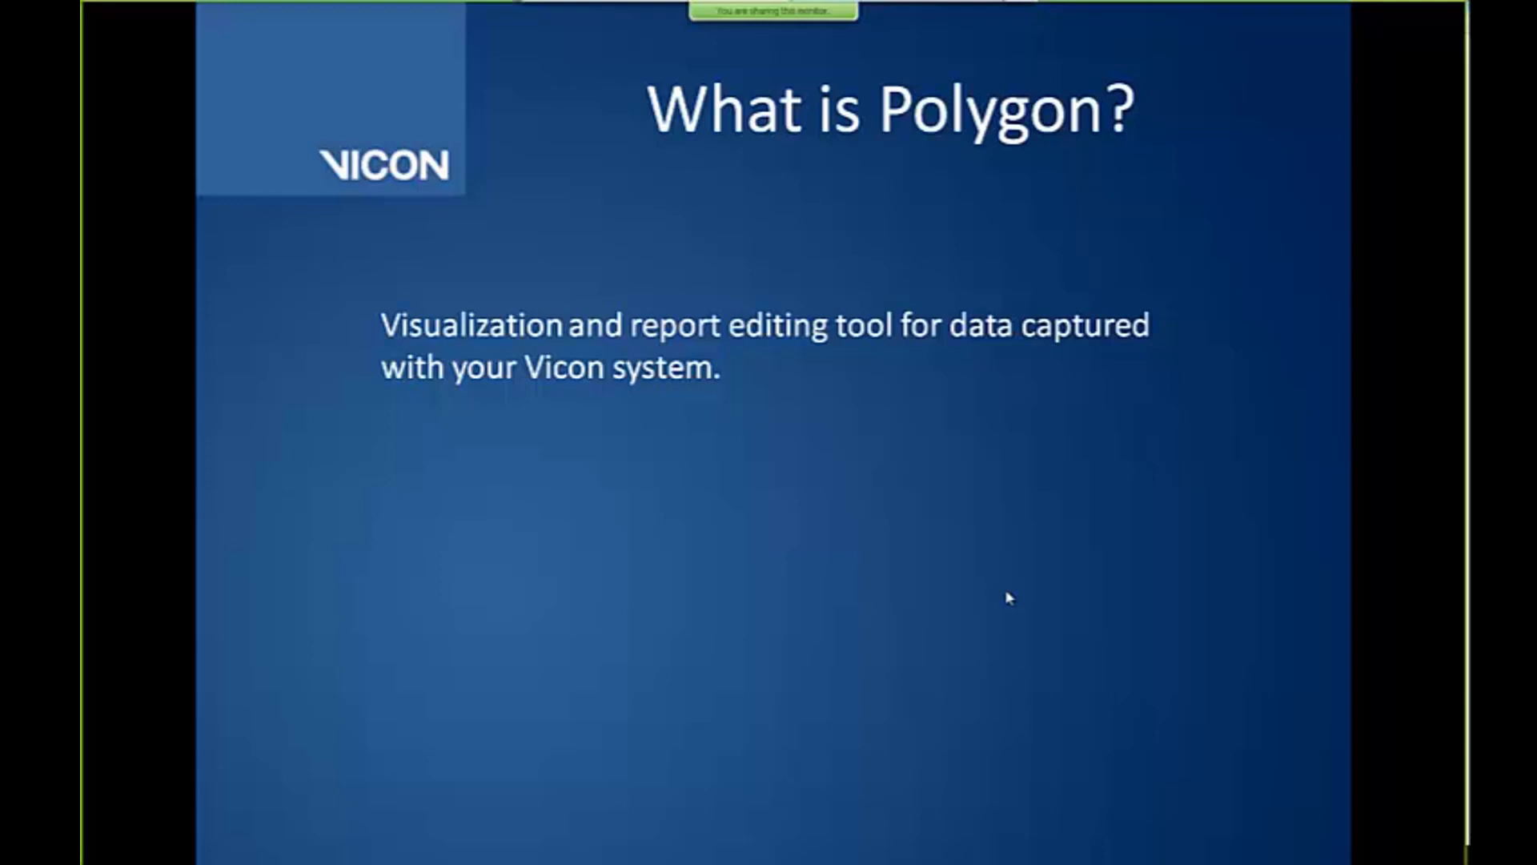
{"action": "key", "text": "Right"}
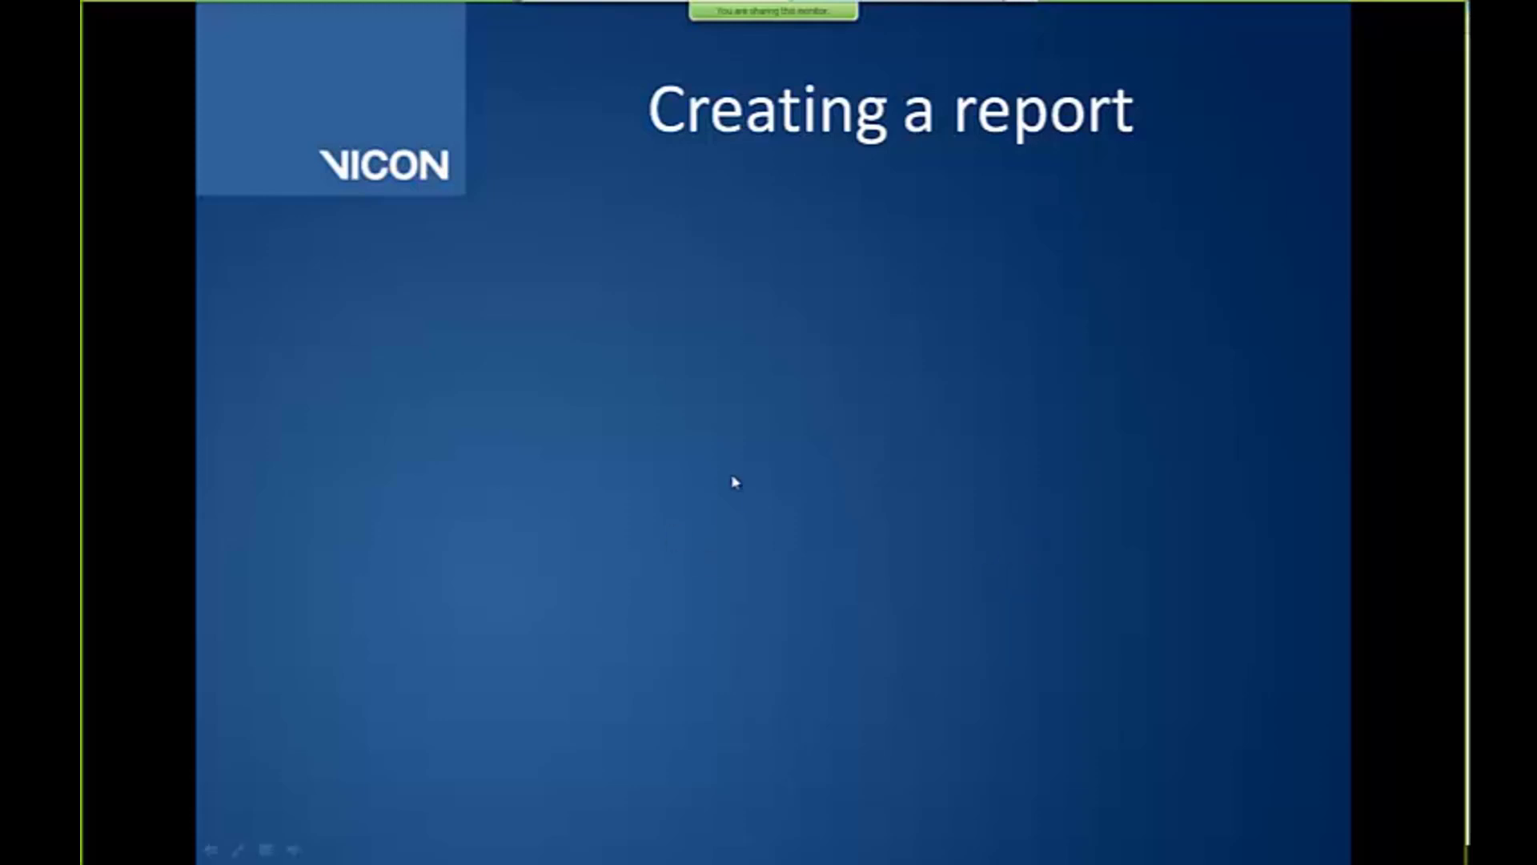
{"action": "key", "text": "Escape"}
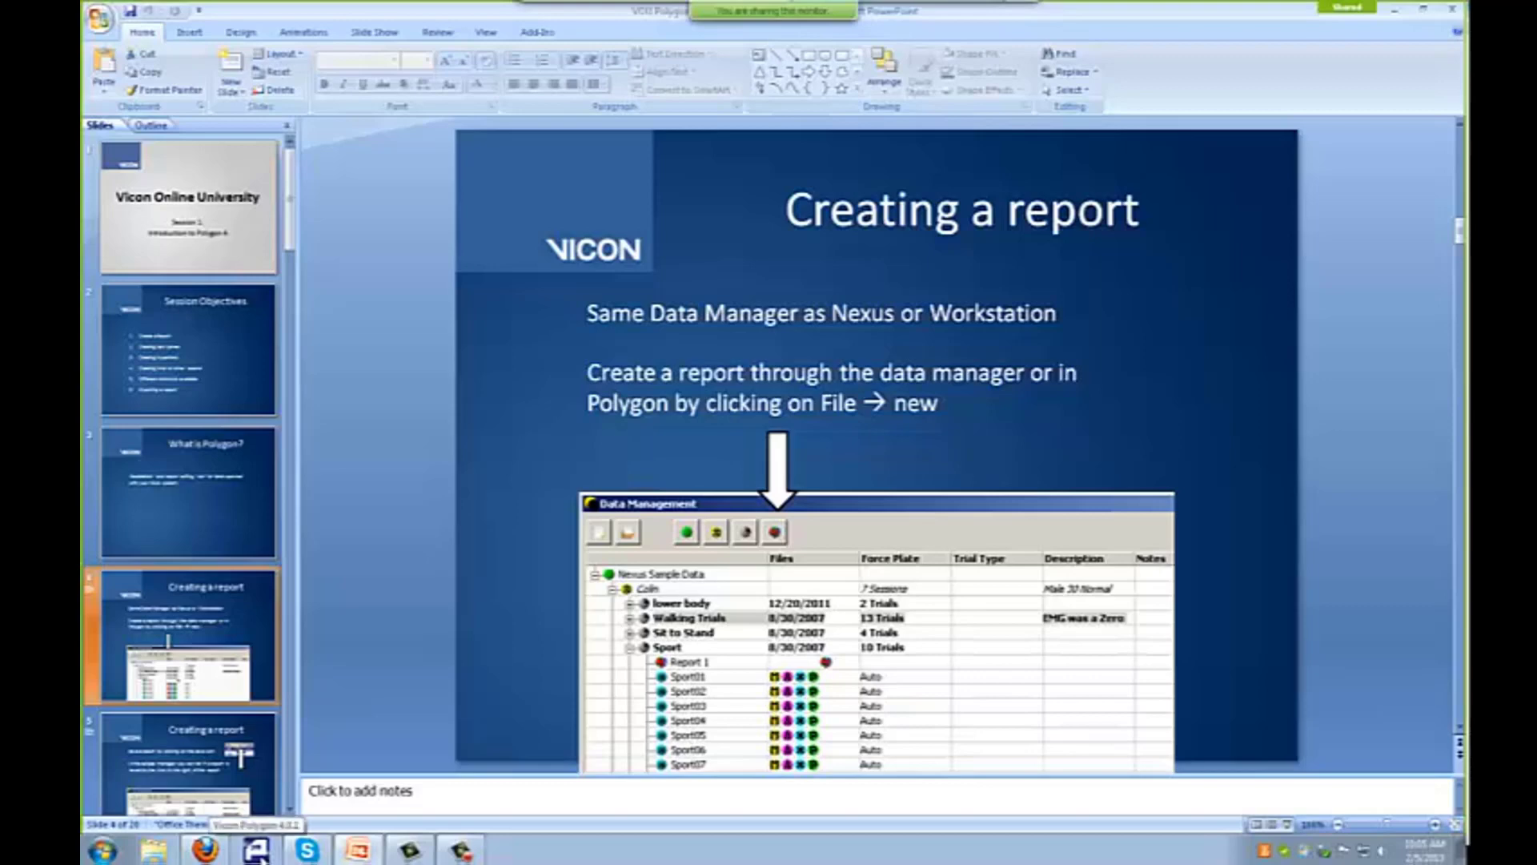
- Bring up Polygon, then enlarge the Data Management window and move it up and left
{"action": "left_click", "coordinate": [256, 848]}
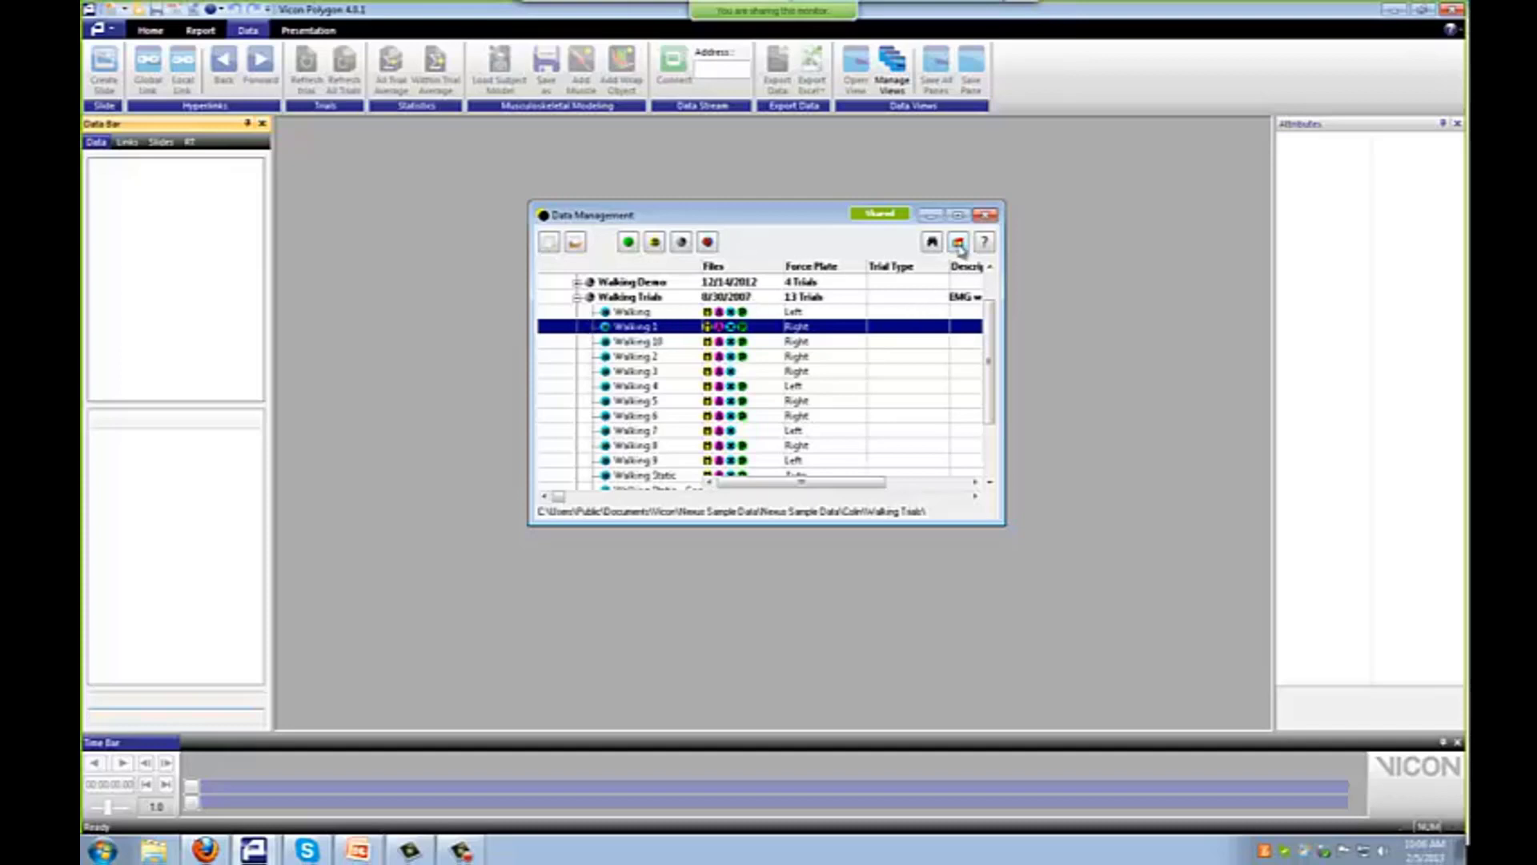
{"action": "left_click_drag", "start_coordinate": [1003, 523], "coordinate": [1124, 617]}
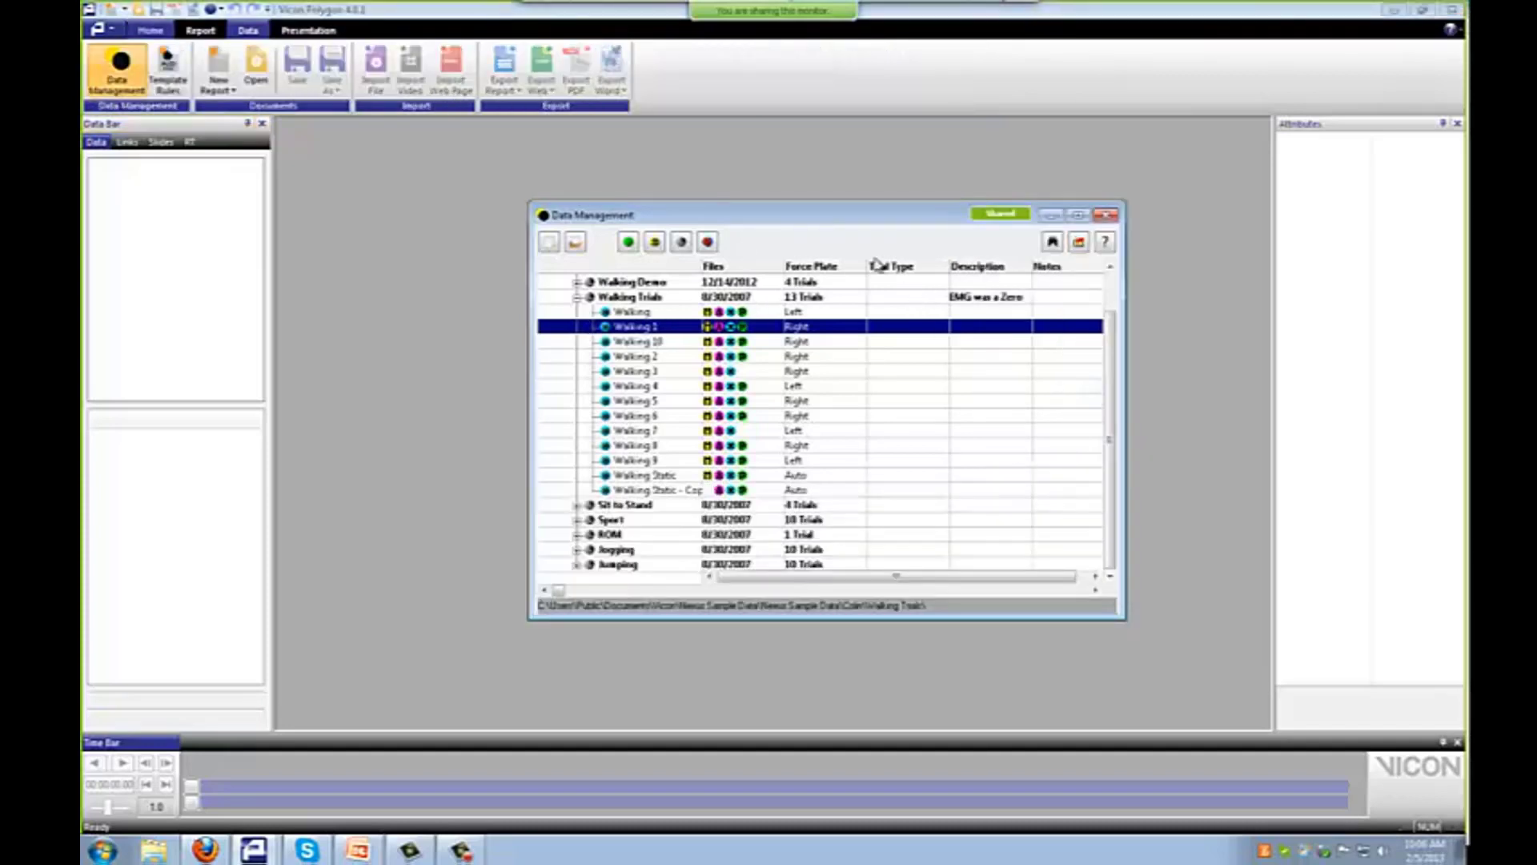
{"action": "left_click_drag", "start_coordinate": [841, 213], "coordinate": [811, 201]}
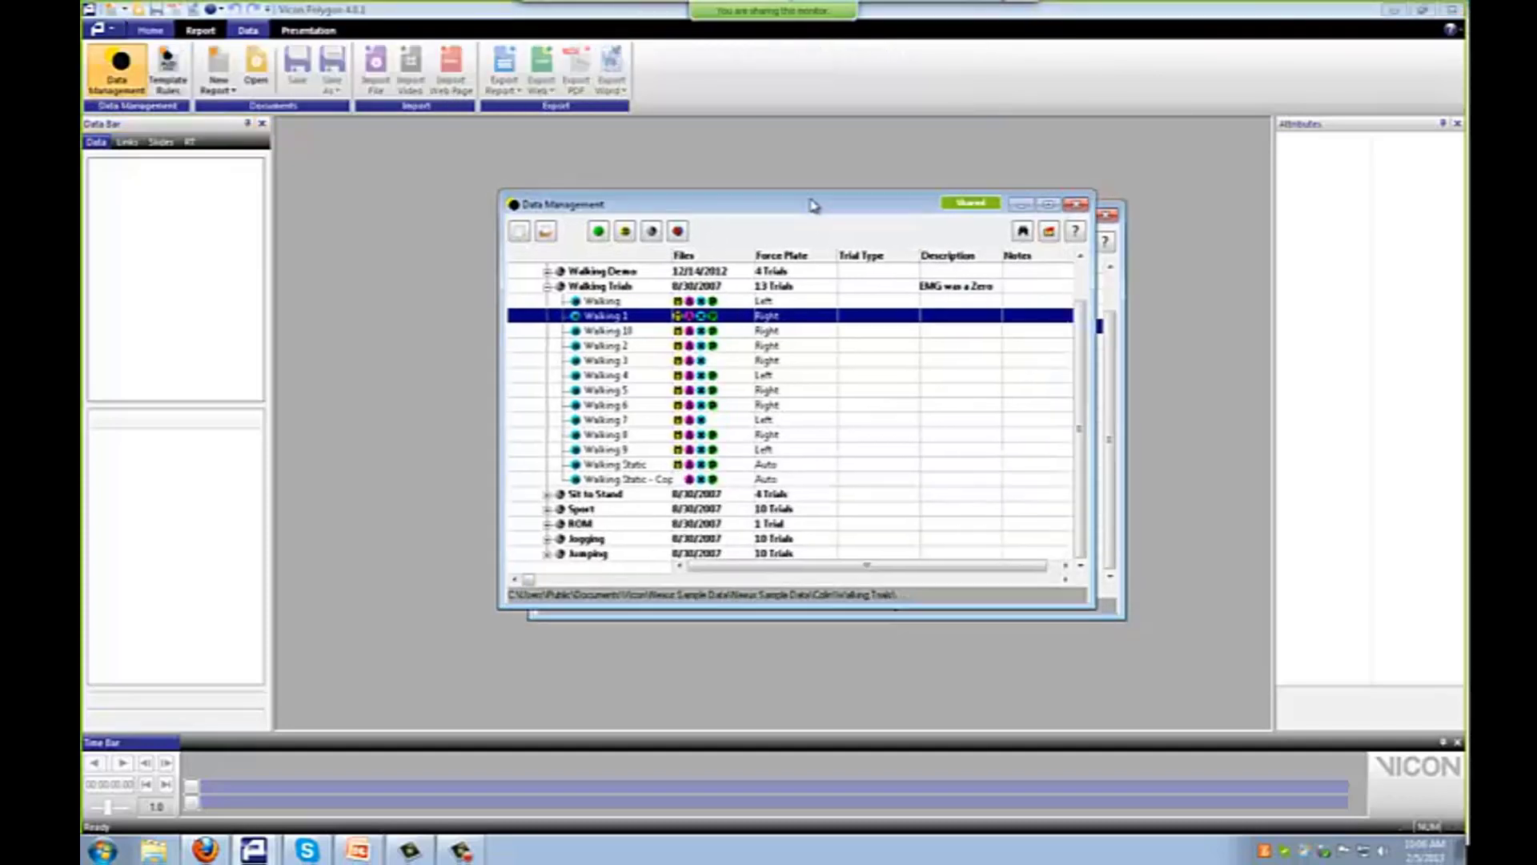
- Add a Report 1 under Walking 1, delete it again, and select the Walking Trials session
{"action": "left_click", "coordinate": [678, 232]}
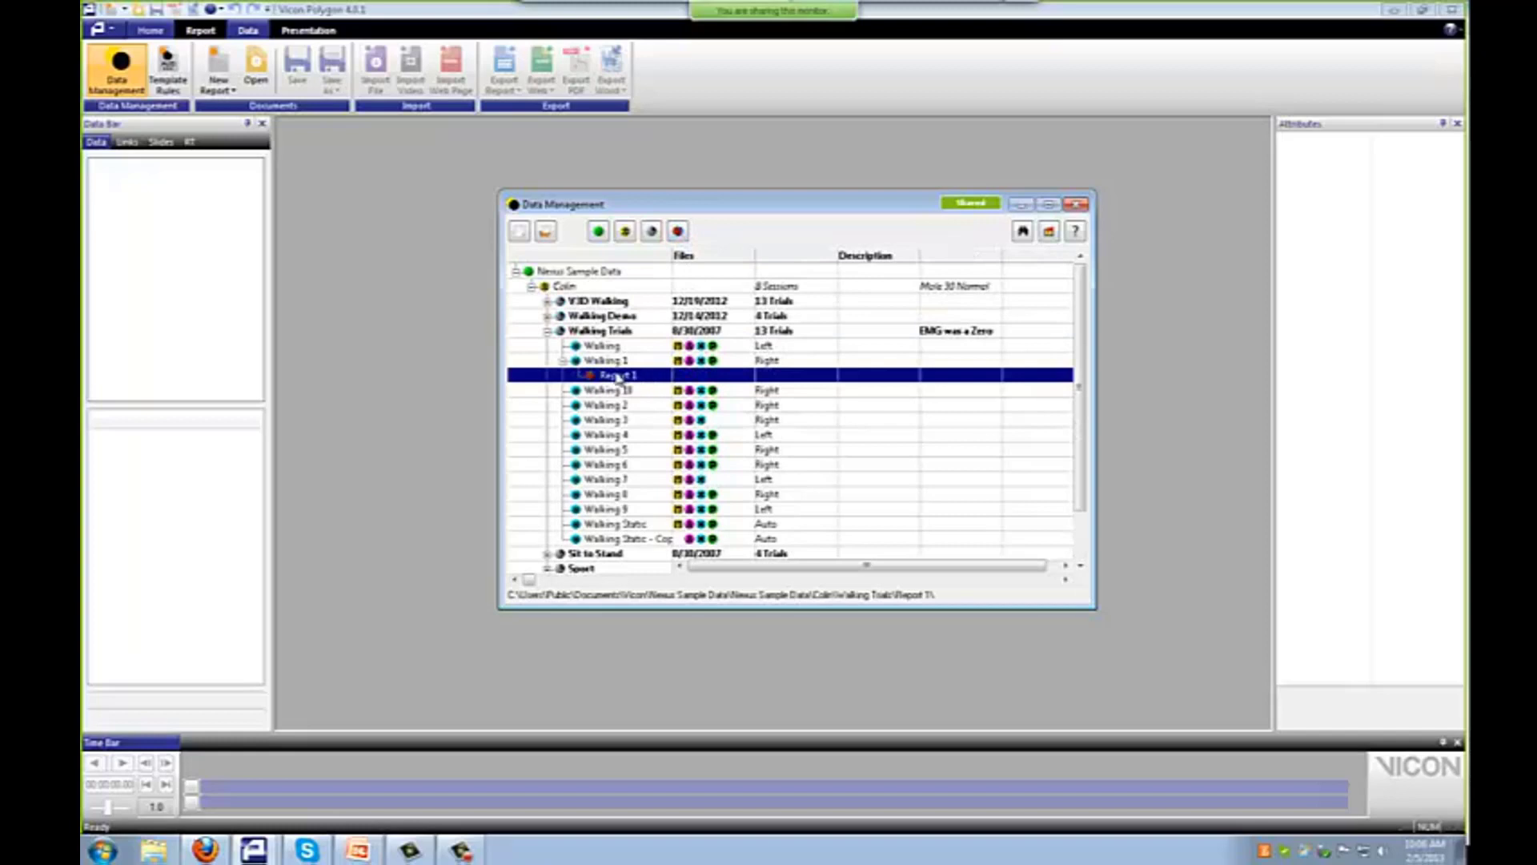
{"action": "right_click", "coordinate": [606, 378]}
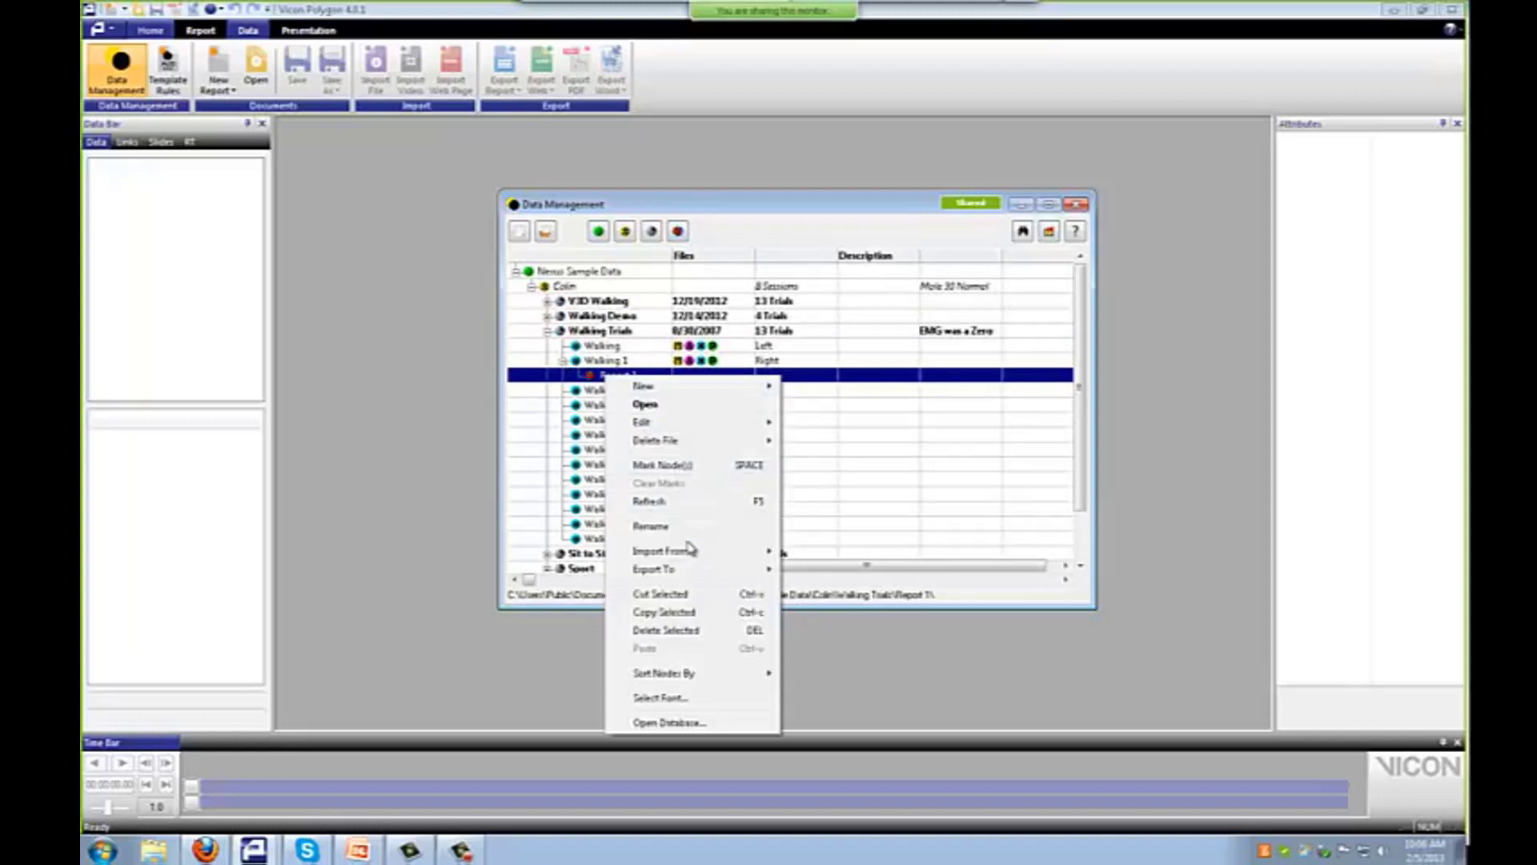
{"action": "left_click", "coordinate": [665, 630]}
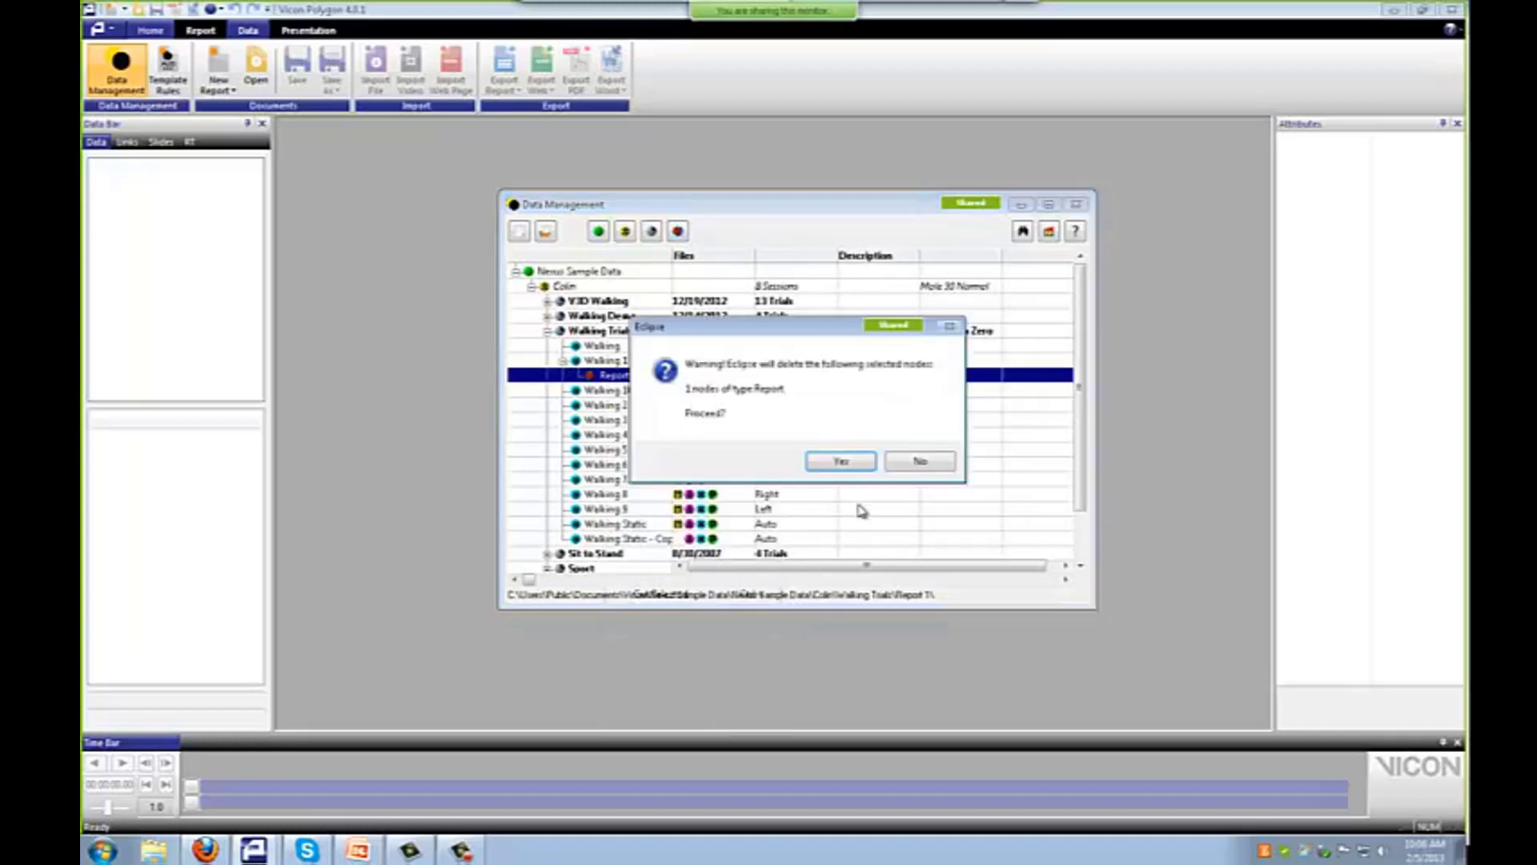
{"action": "left_click", "coordinate": [835, 460]}
{"action": "left_click", "coordinate": [610, 332]}
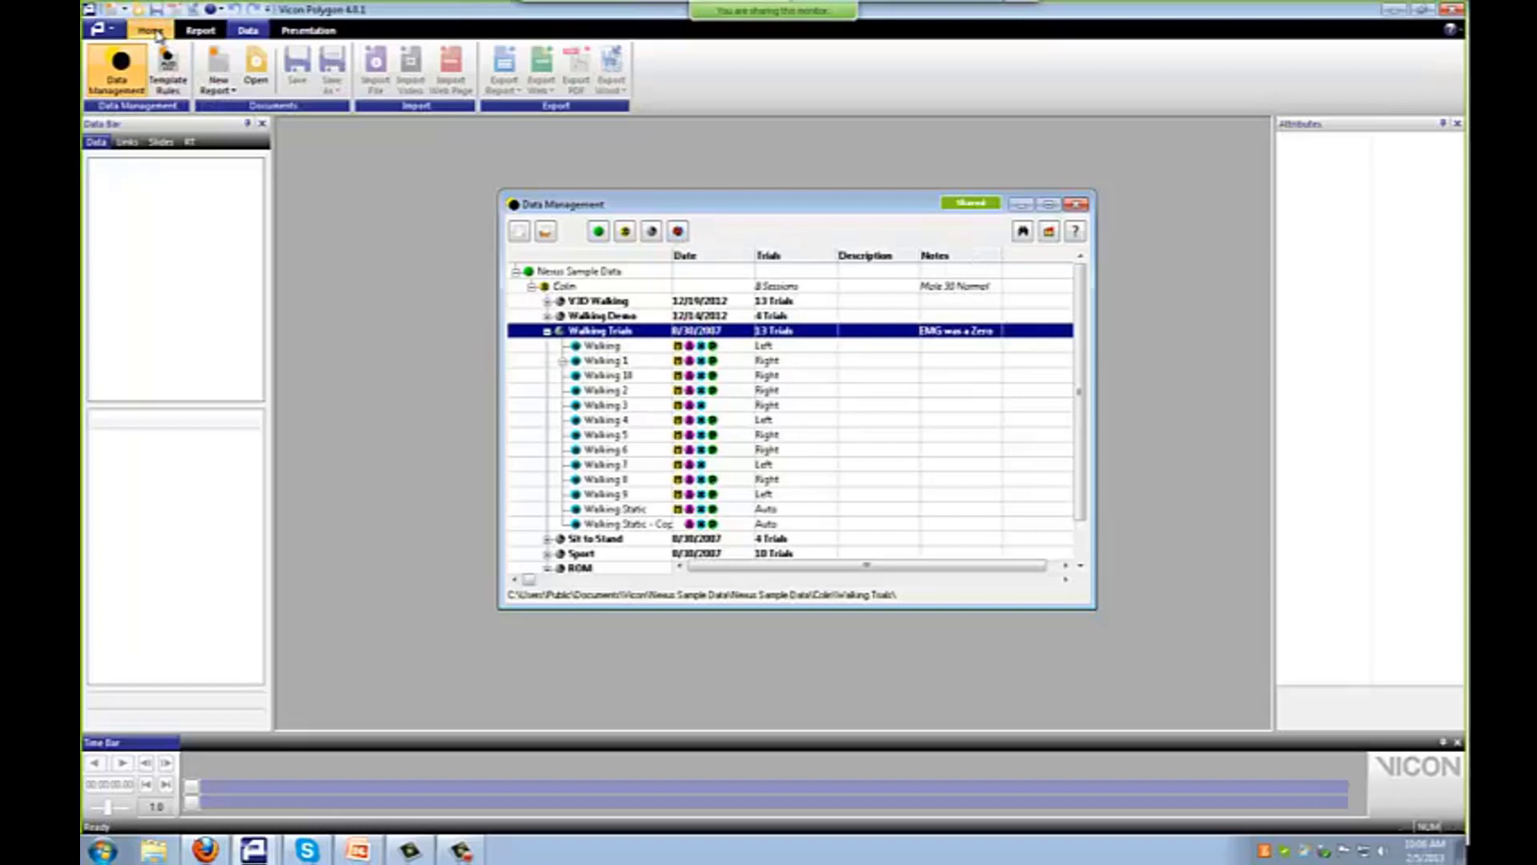
{"action": "left_click", "coordinate": [112, 32]}
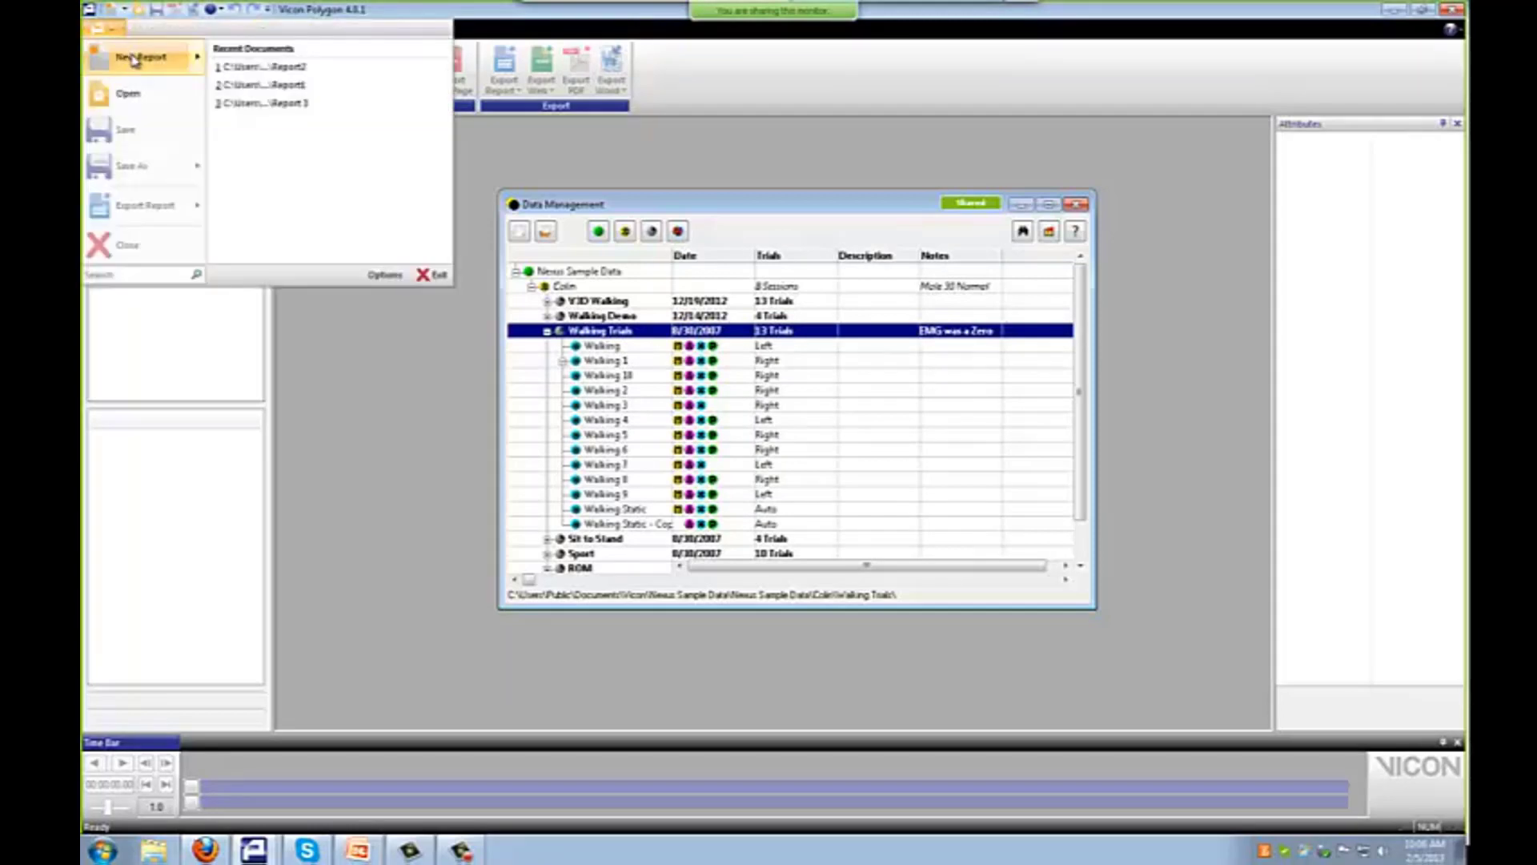
{"action": "left_click", "coordinate": [570, 33]}
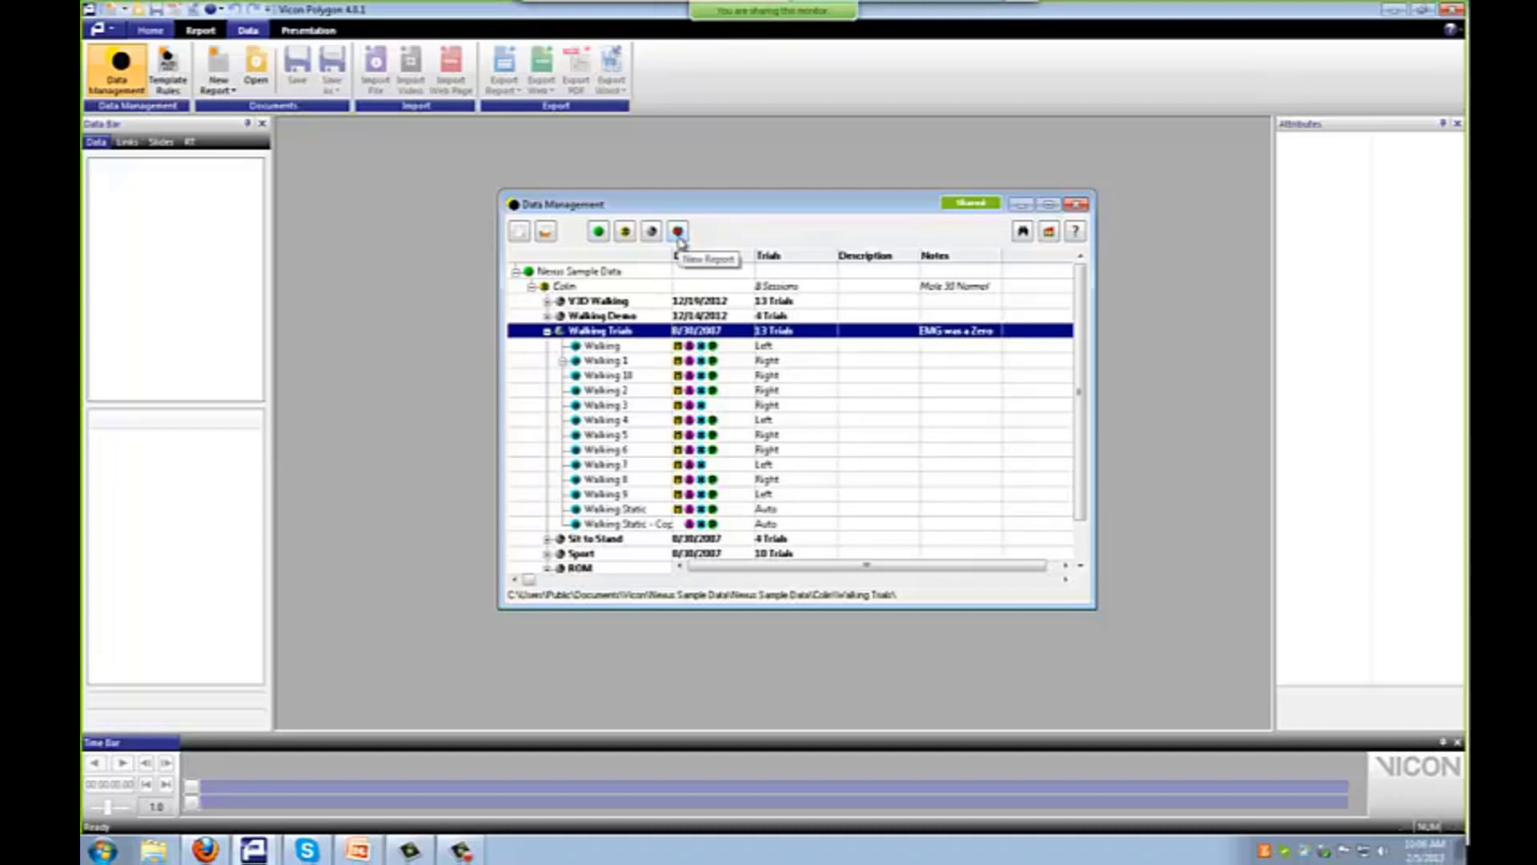
- Create Report1 under Walking Trials without a template and save it
{"action": "left_click", "coordinate": [677, 231]}
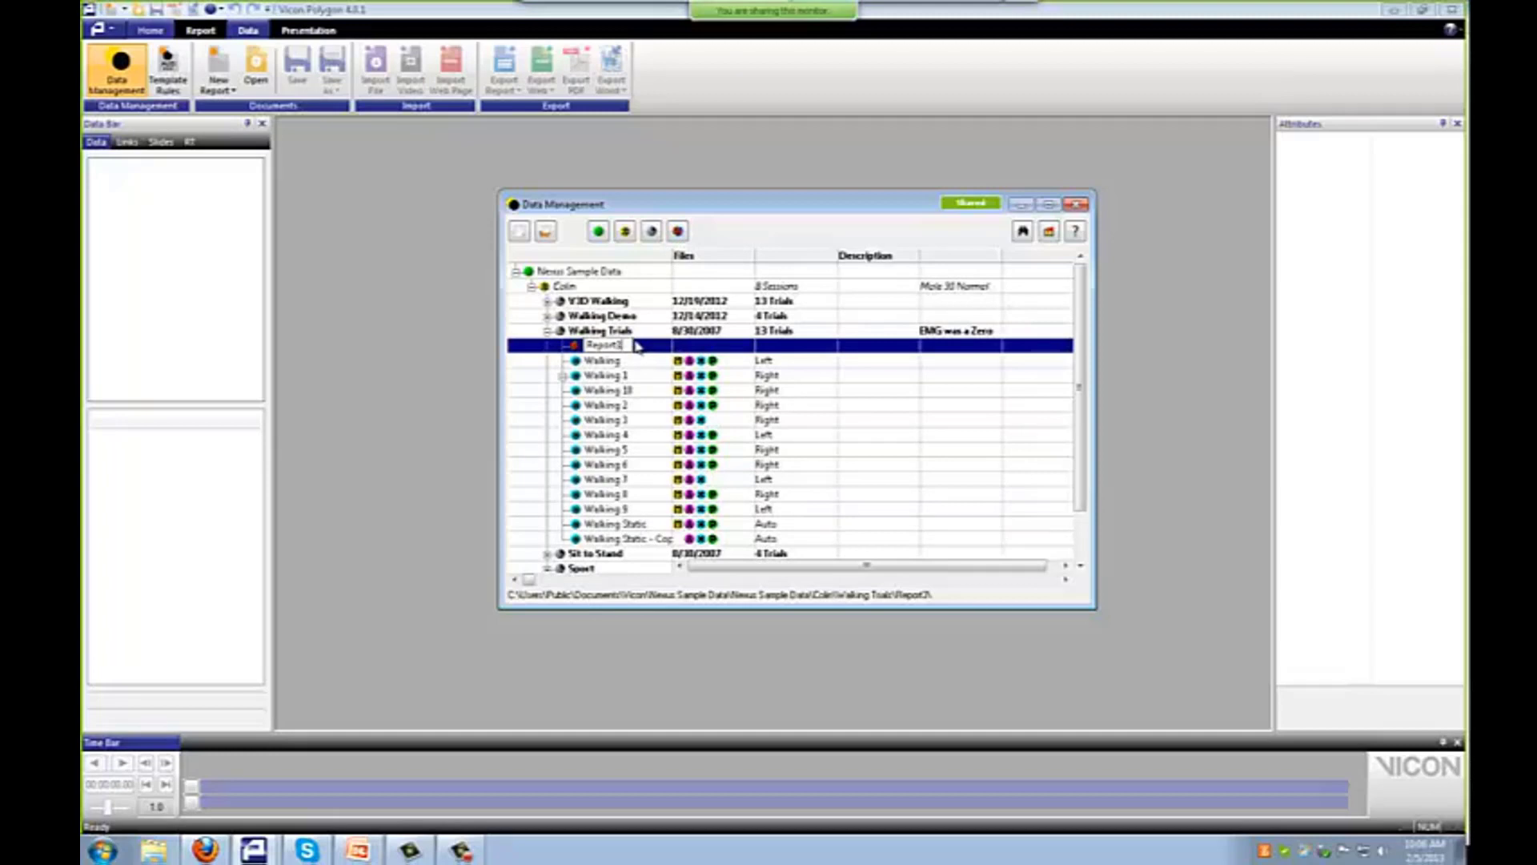
{"action": "key", "text": "Return"}
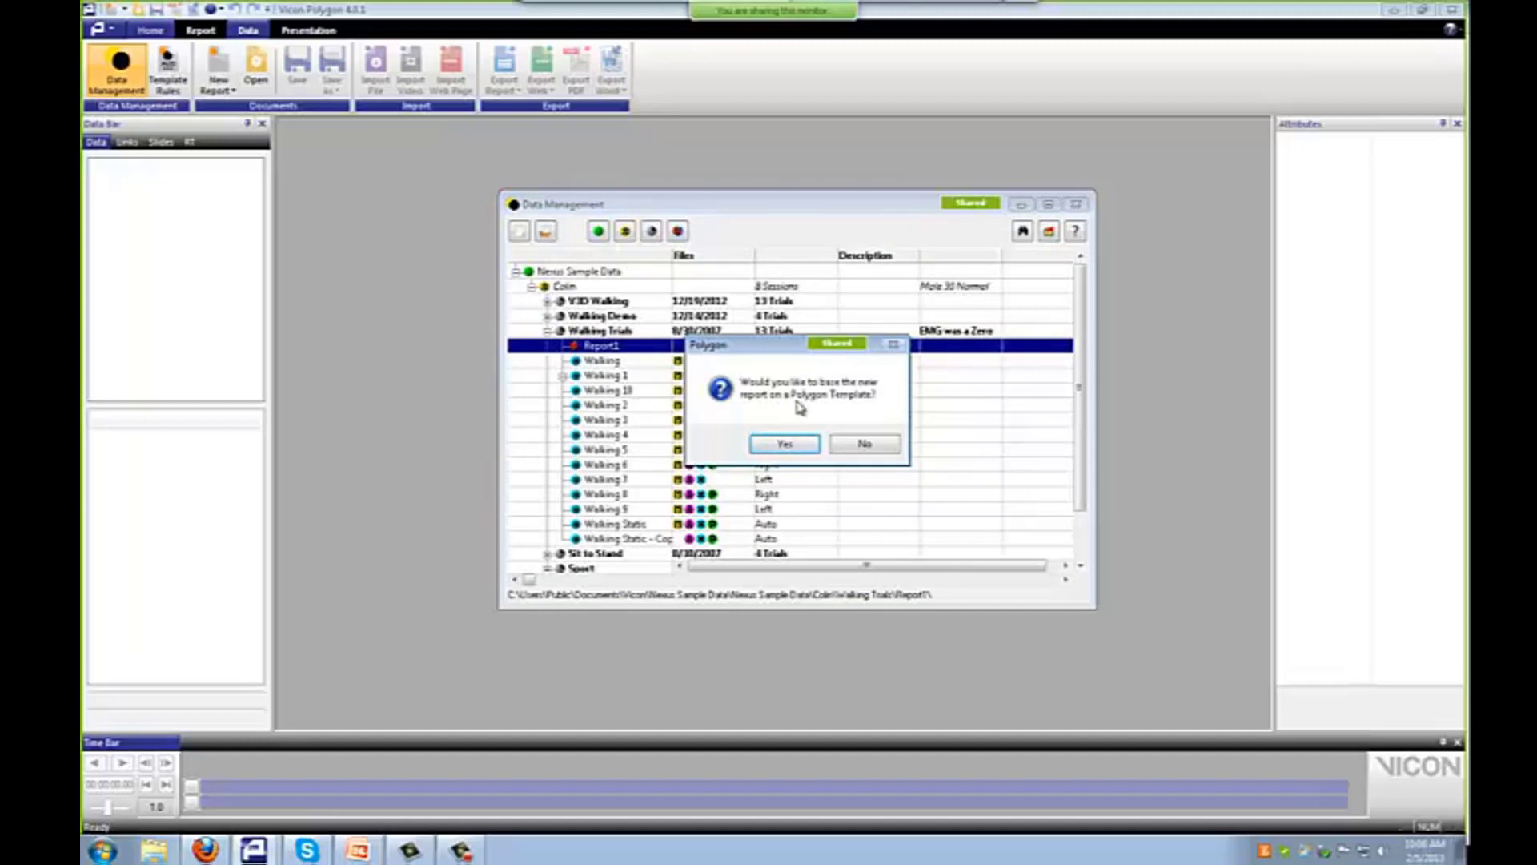
{"action": "left_click", "coordinate": [862, 445]}
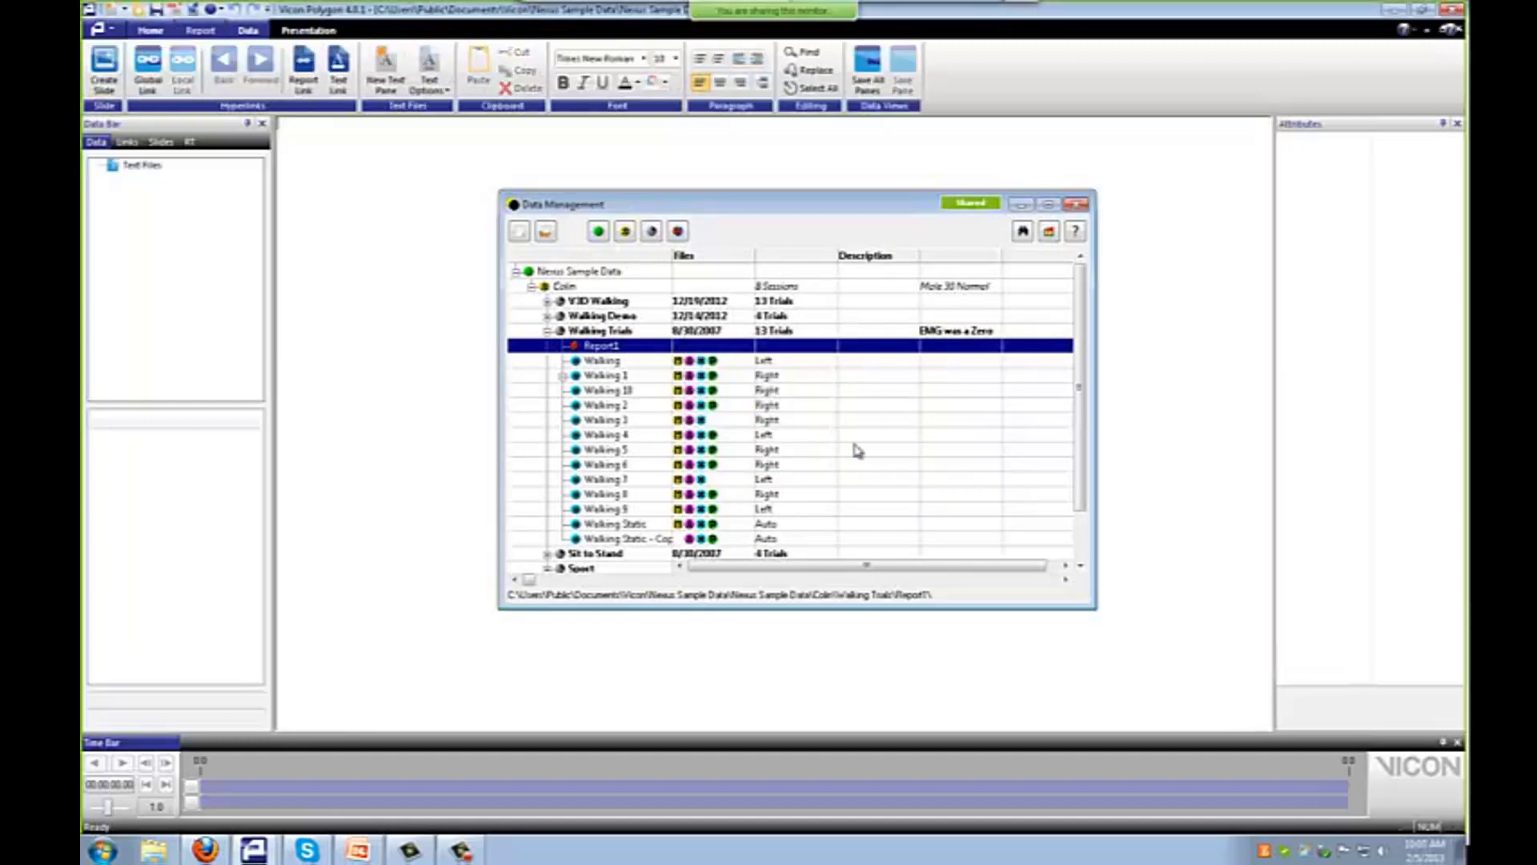
{"action": "left_click", "coordinate": [155, 11]}
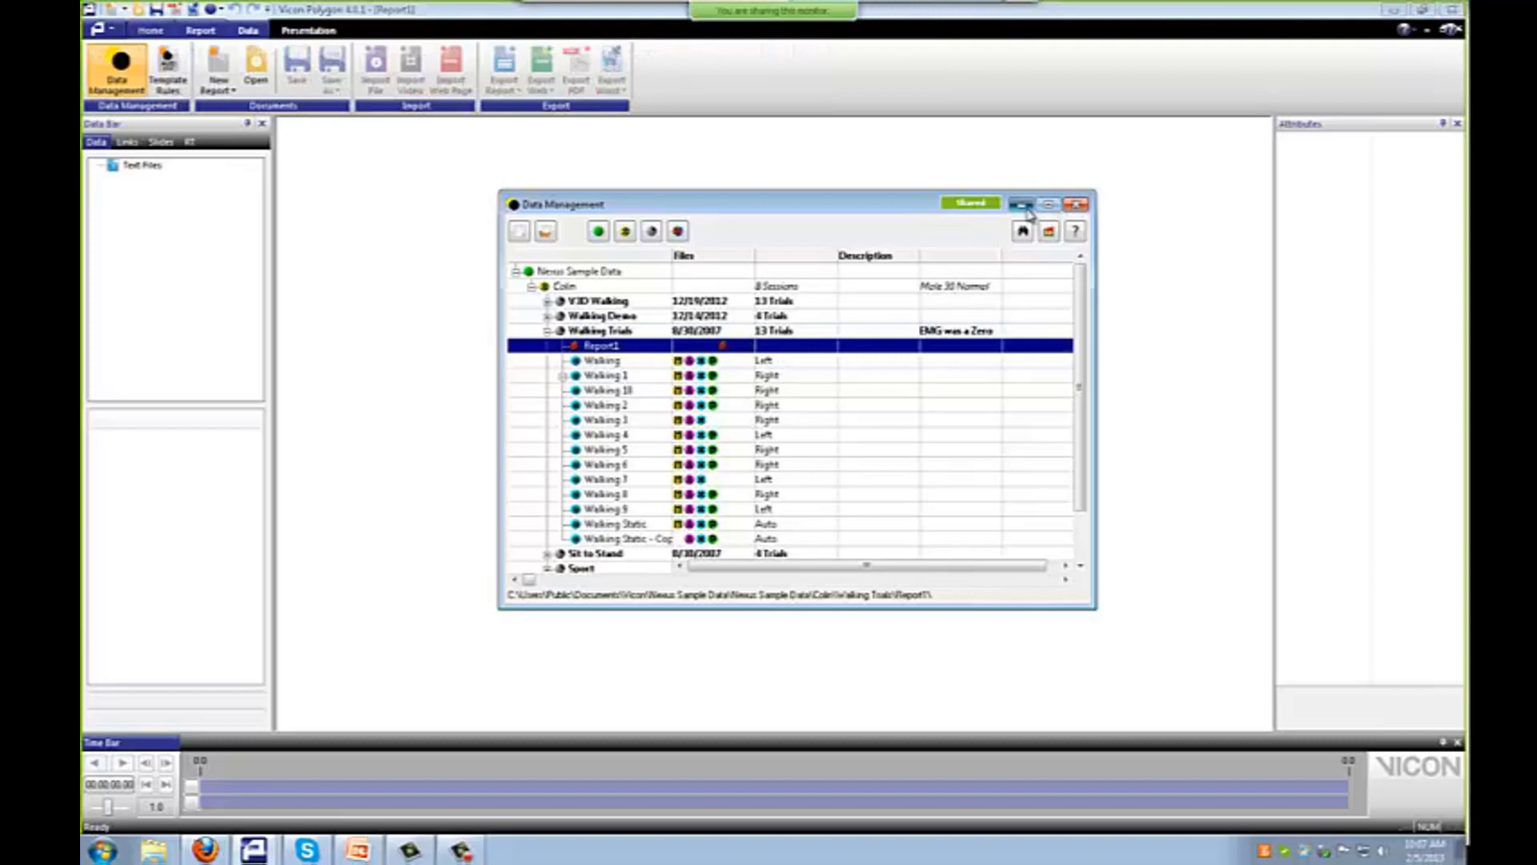
- Minimize Data Management, select Report1 under Text Files, and add Text Pane 1 and Text Pane 2
{"action": "left_click", "coordinate": [1025, 205]}
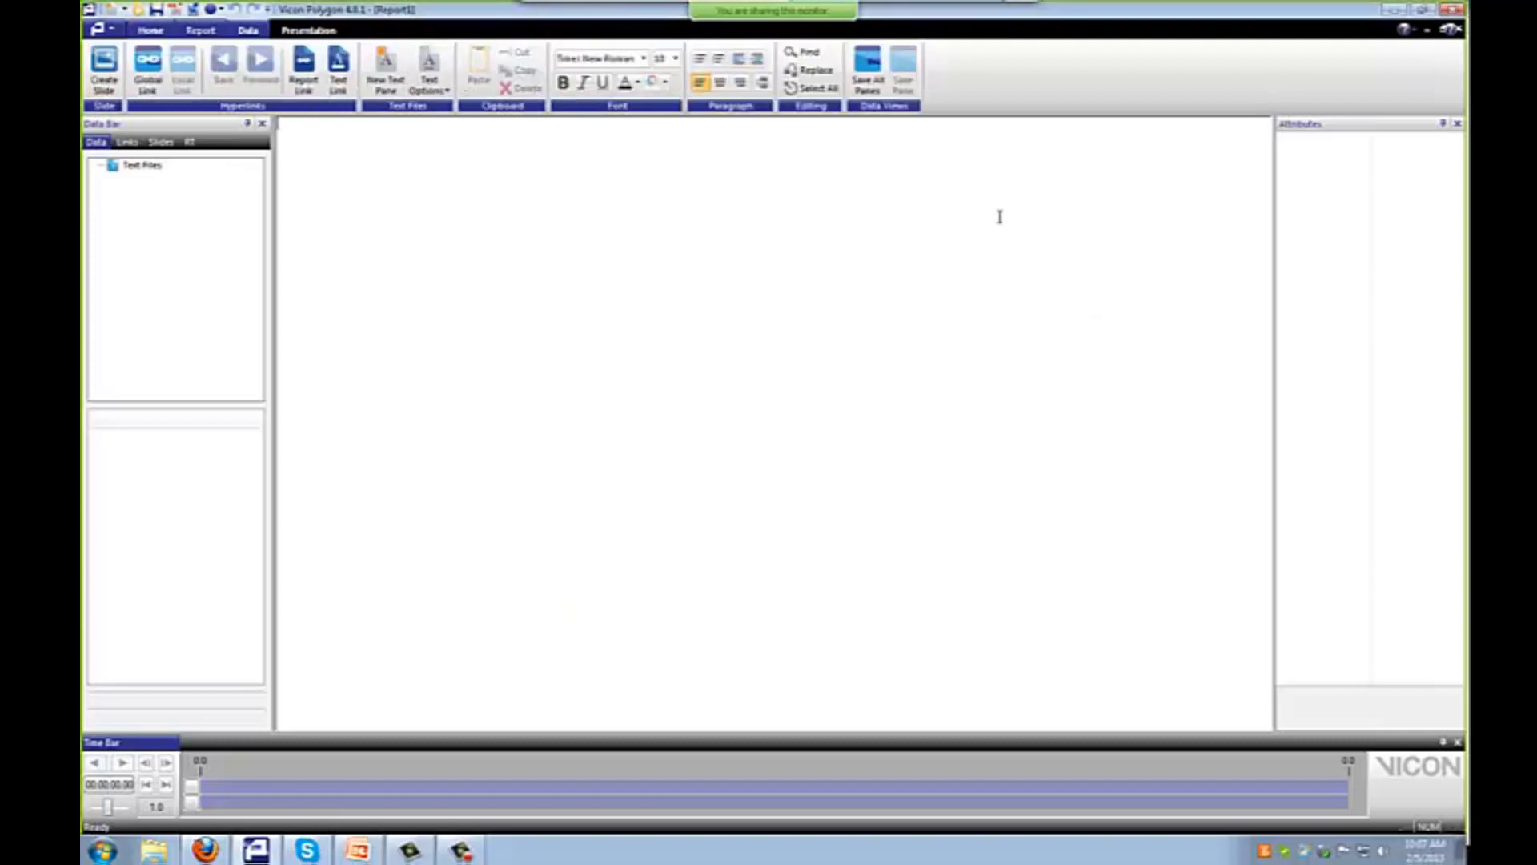
{"action": "left_click", "coordinate": [144, 166]}
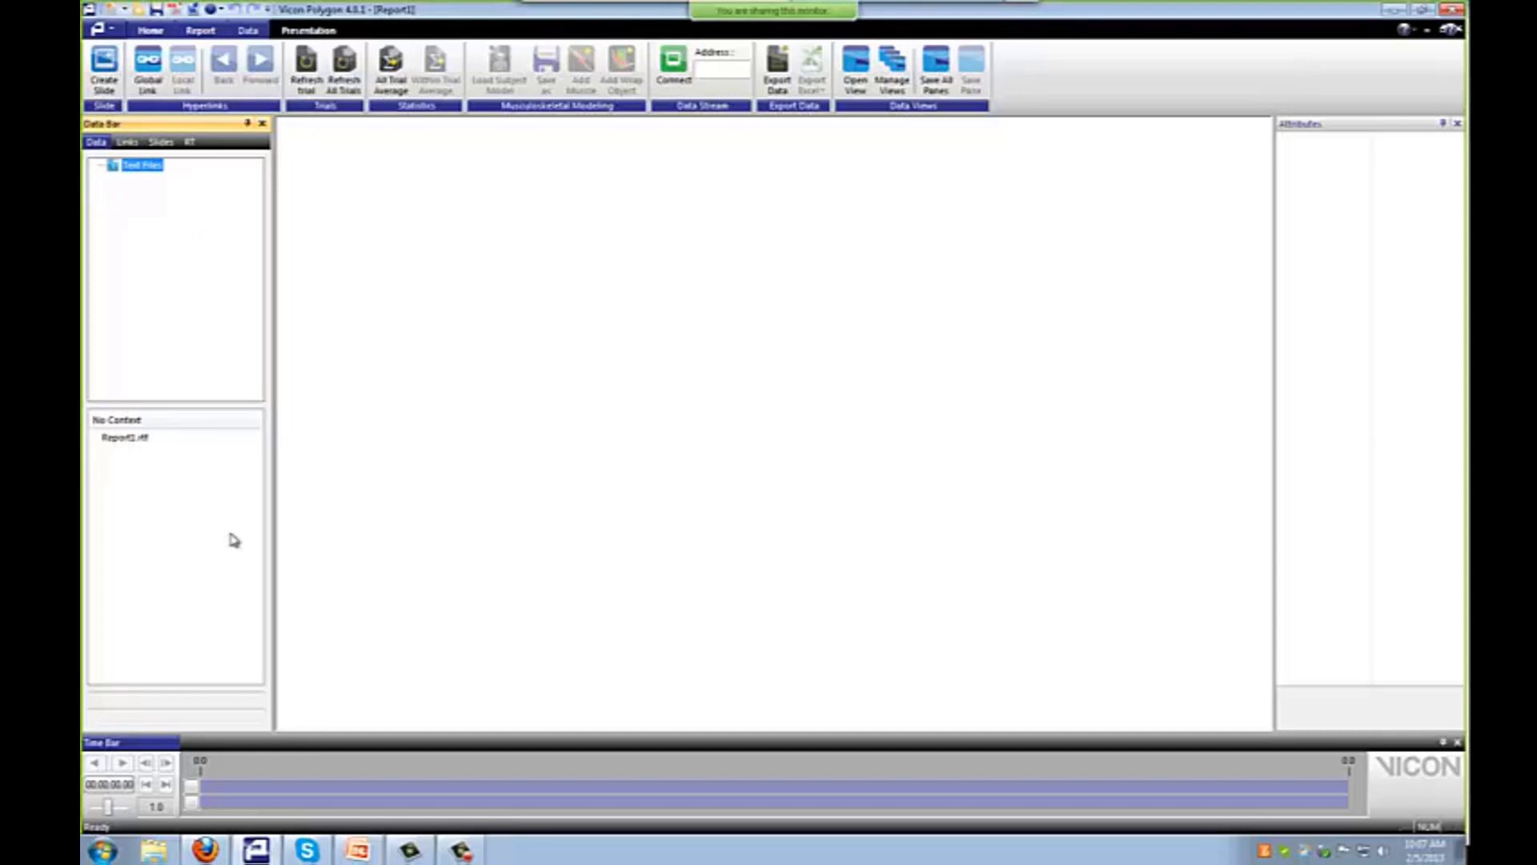
{"action": "left_click", "coordinate": [124, 440]}
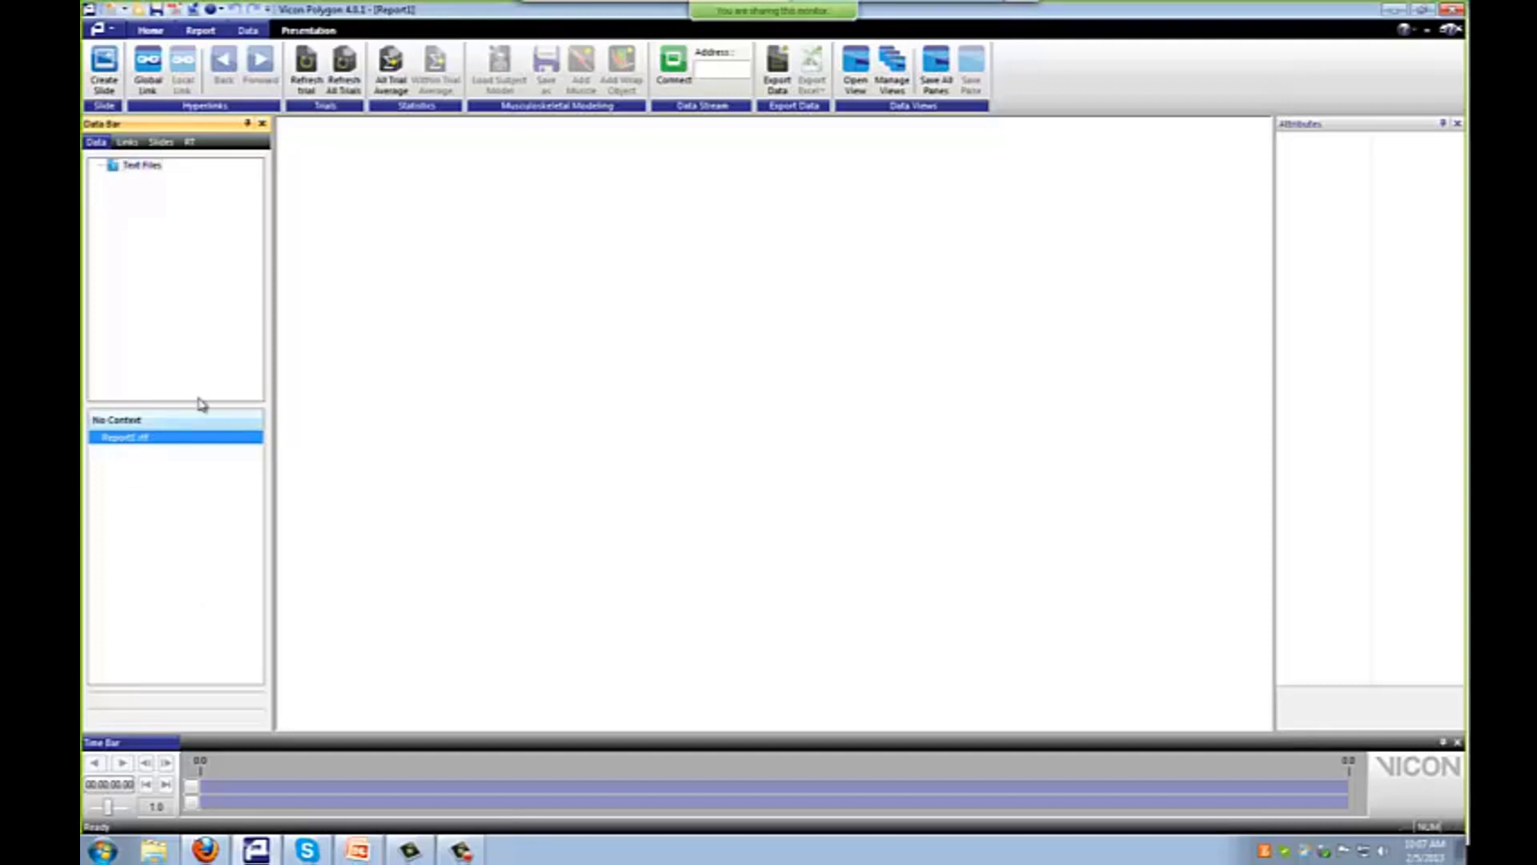
{"action": "left_click", "coordinate": [200, 30]}
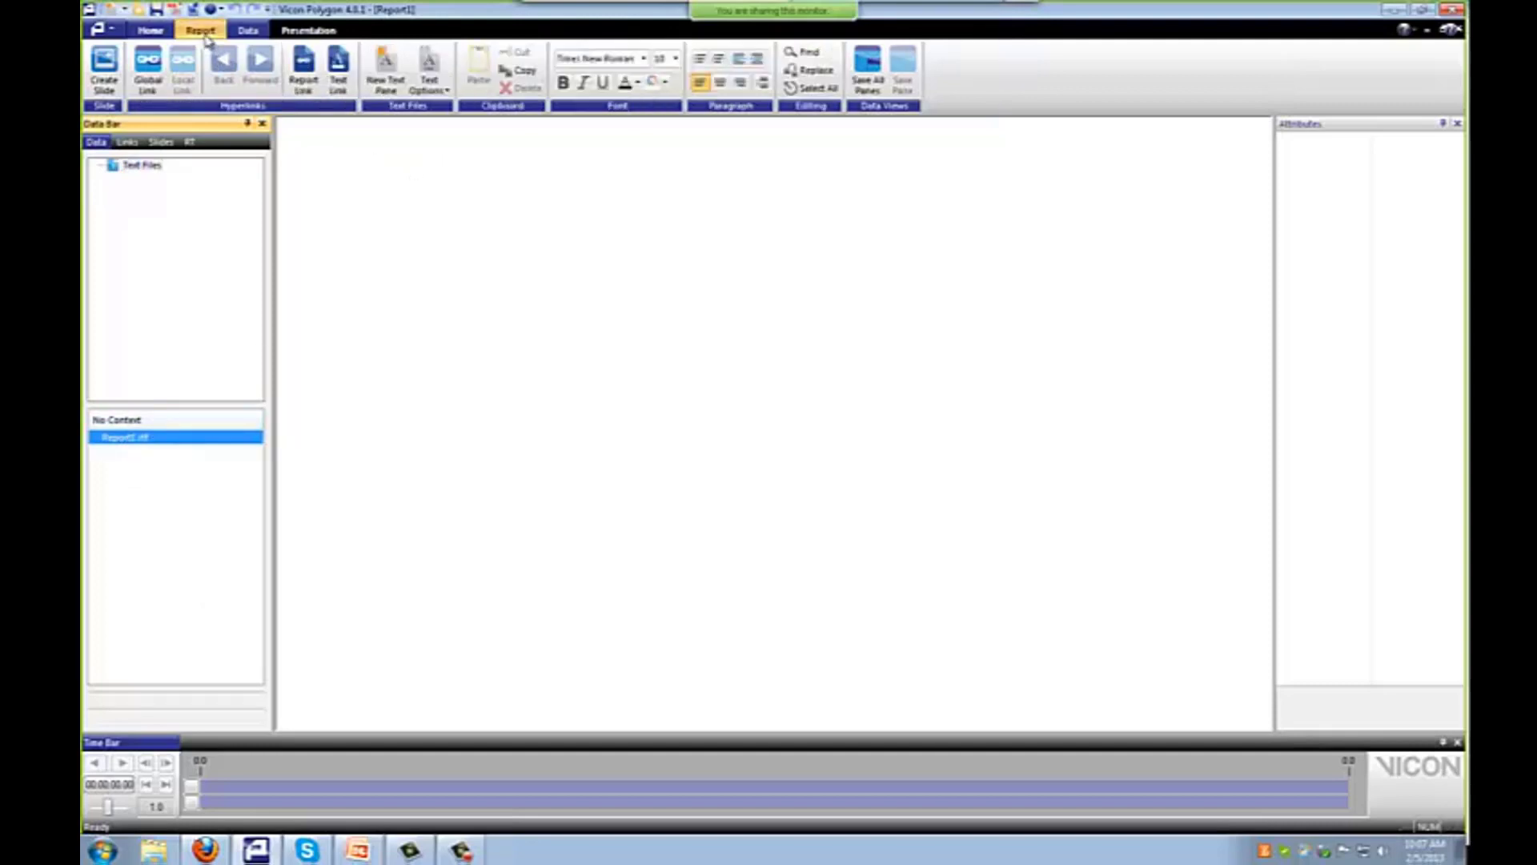
{"action": "left_click", "coordinate": [386, 70]}
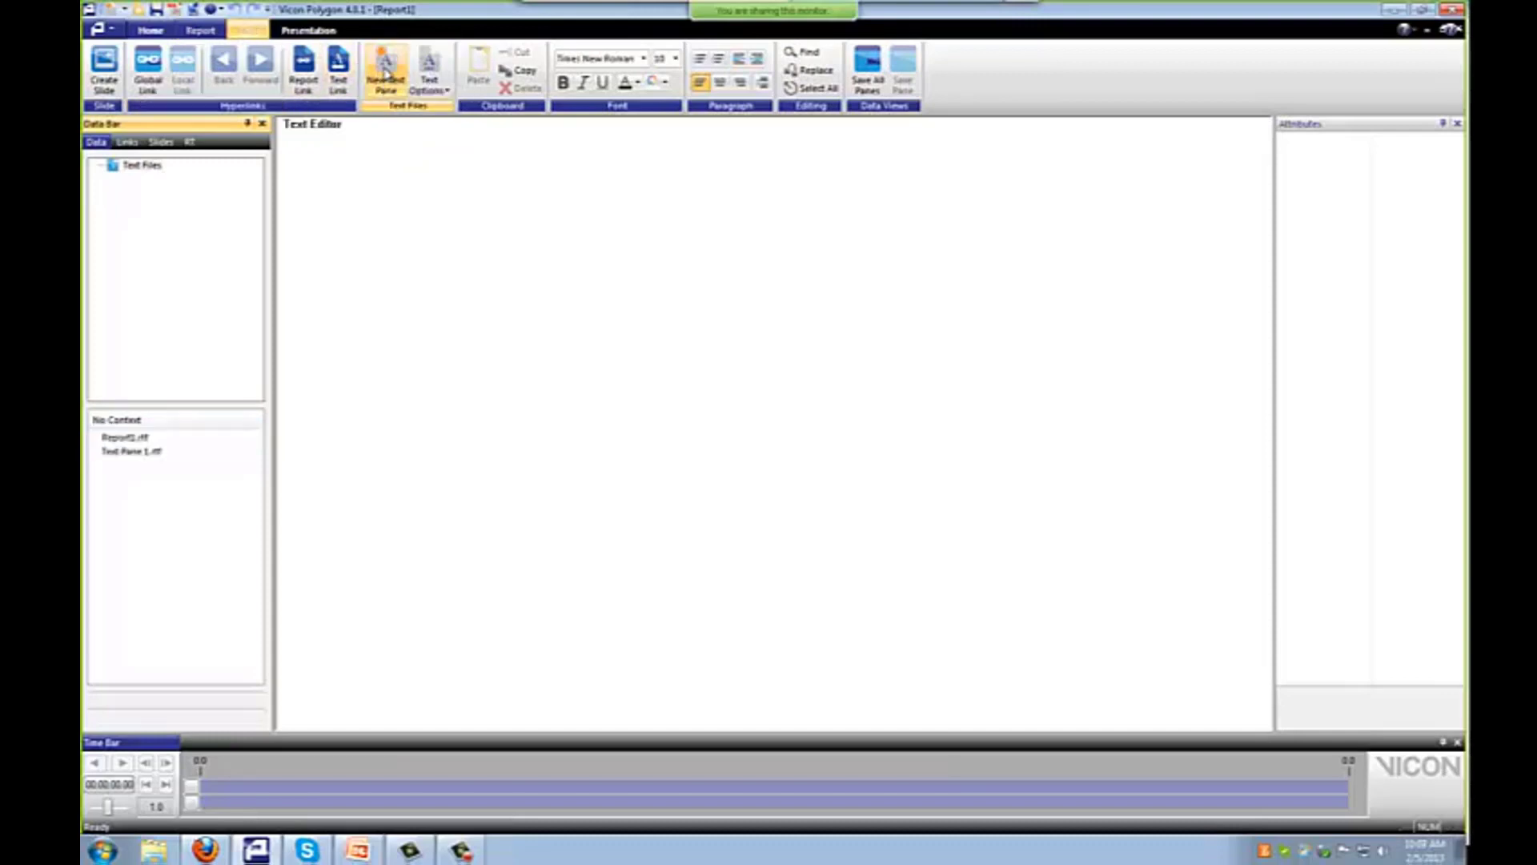
{"action": "left_click", "coordinate": [386, 71]}
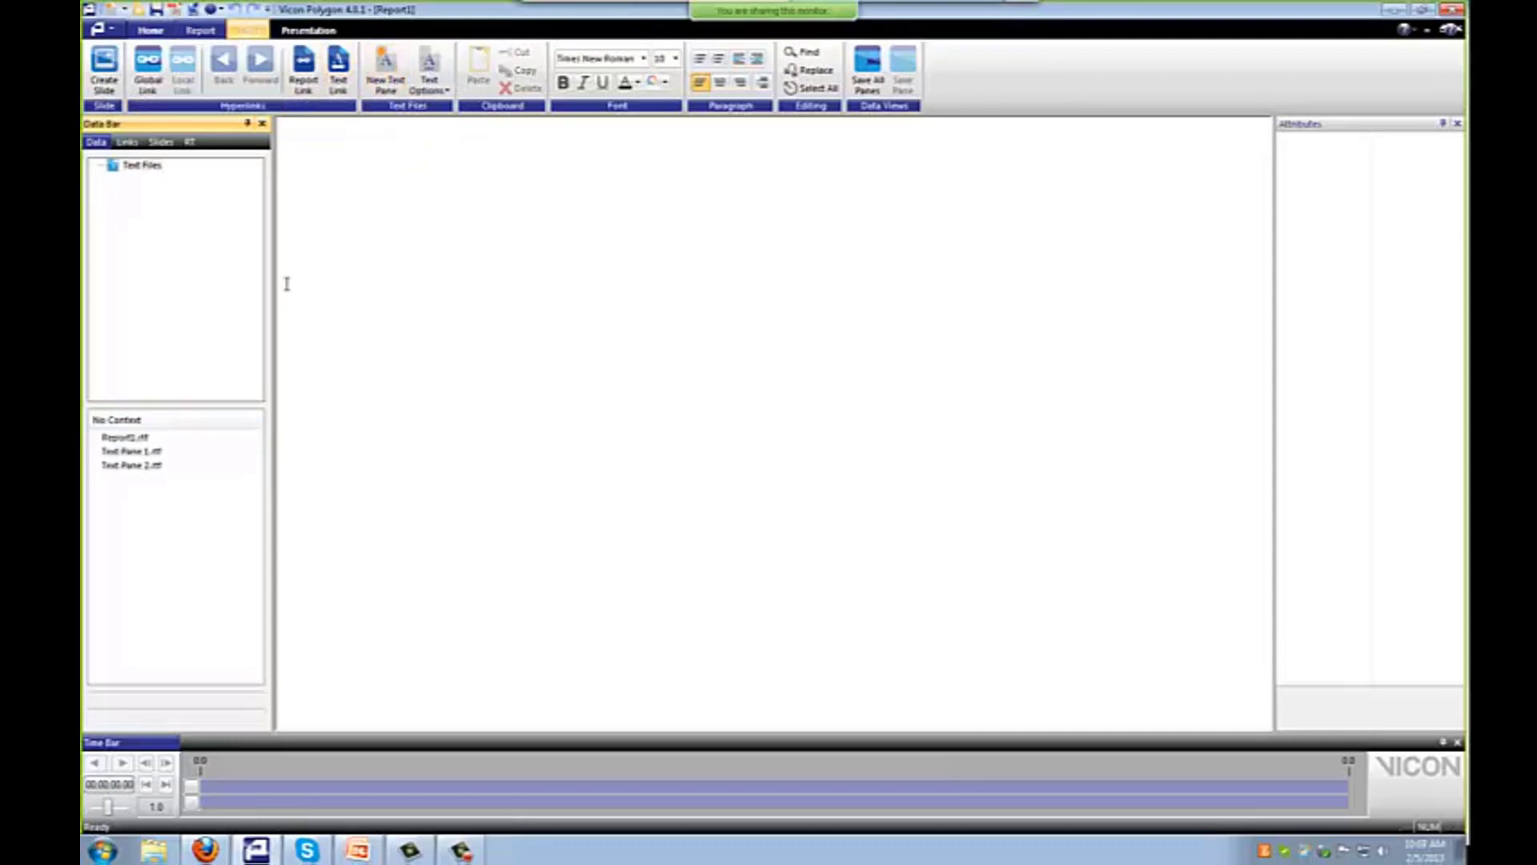
- Rename the text files Report1, Text Pane 1 and Text Pane 2 to A, B and C
{"action": "right_click", "coordinate": [133, 439]}
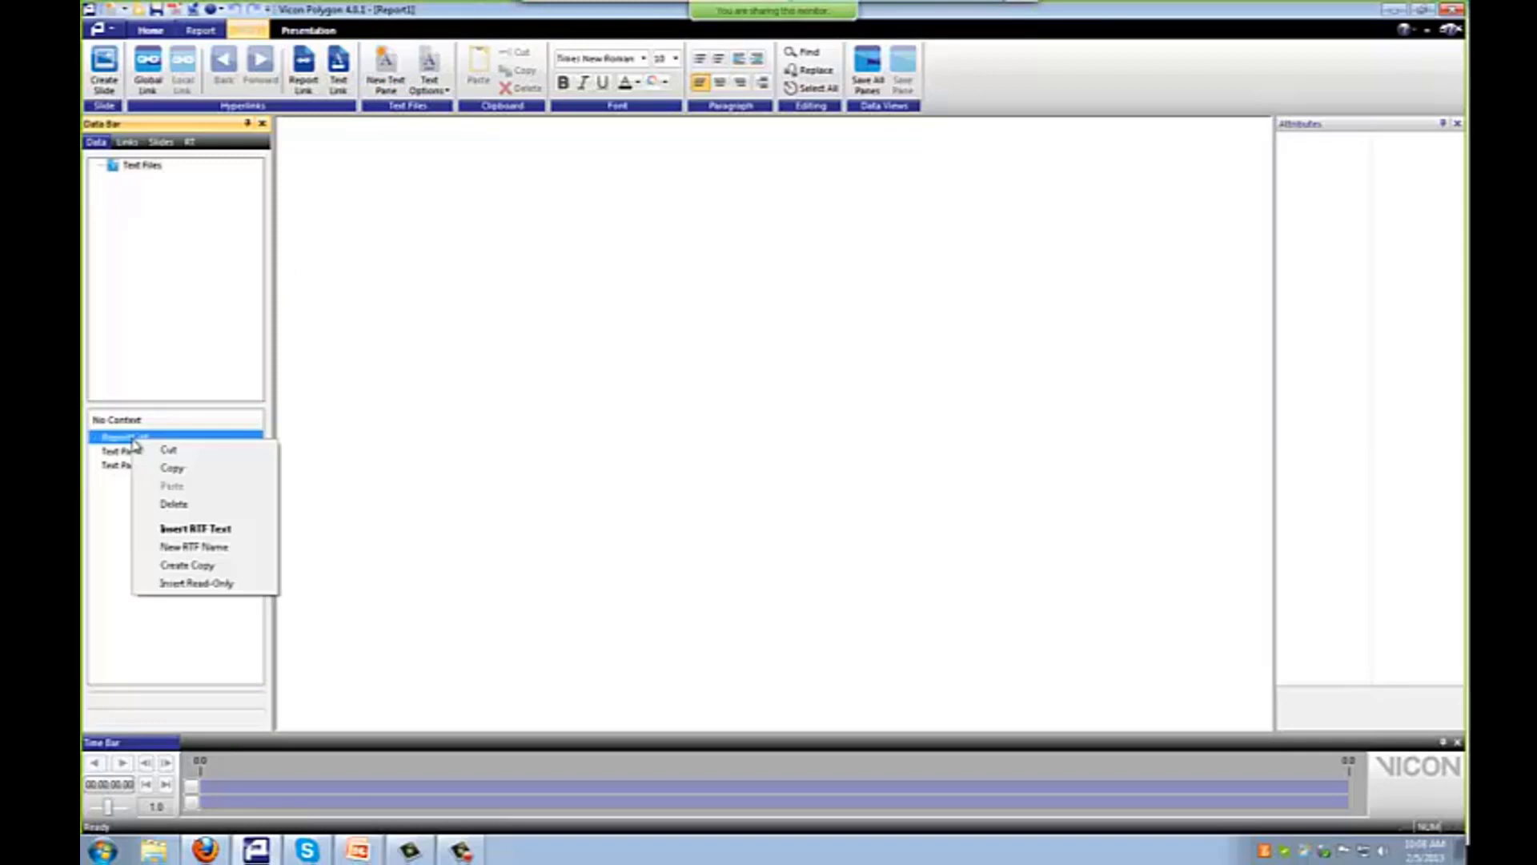
{"action": "left_click", "coordinate": [202, 549]}
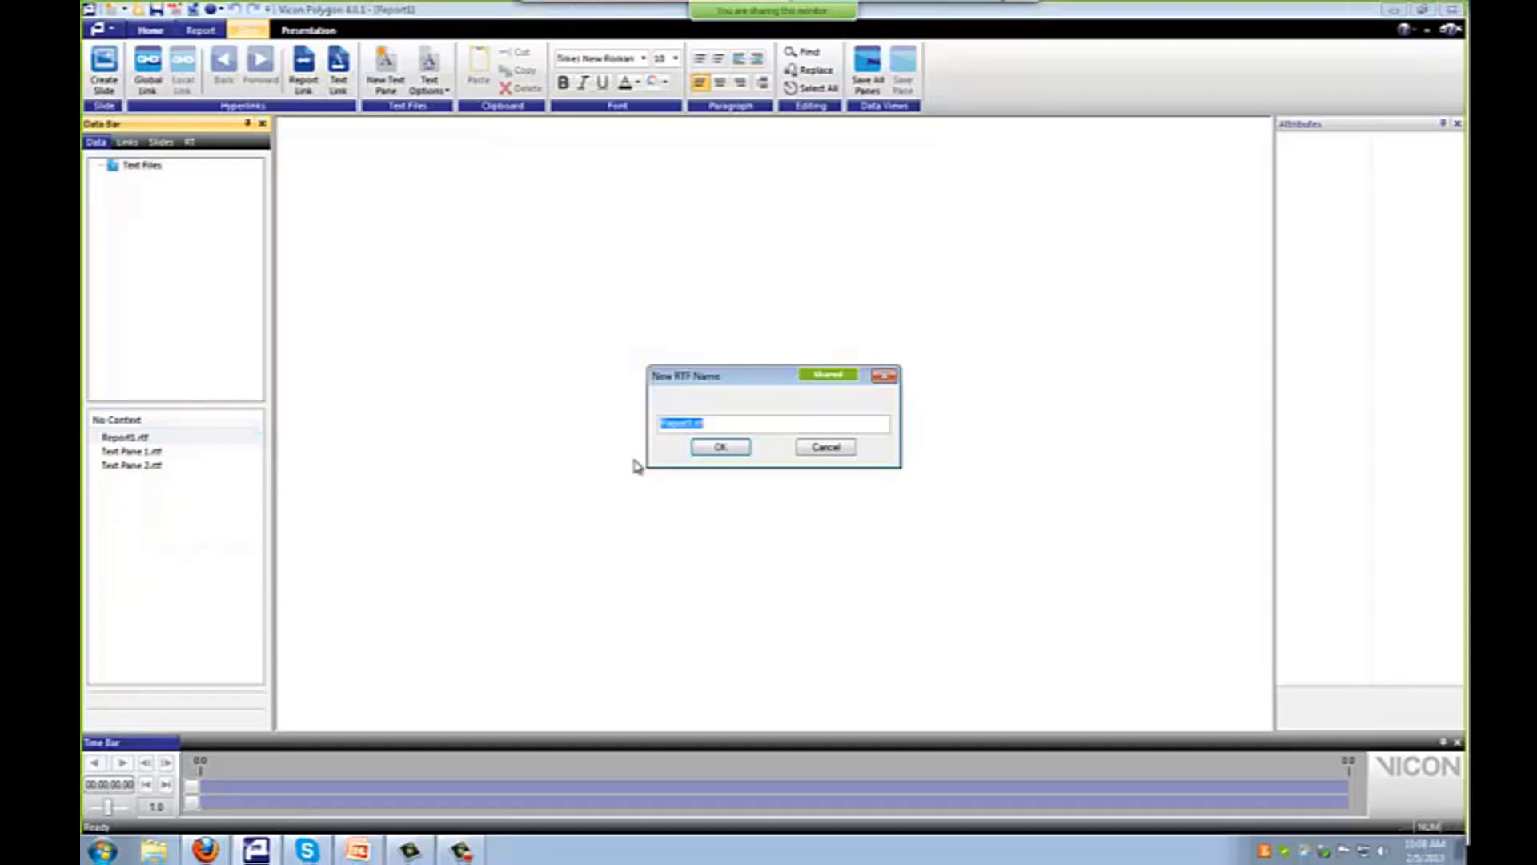
{"action": "type", "text": "A"}
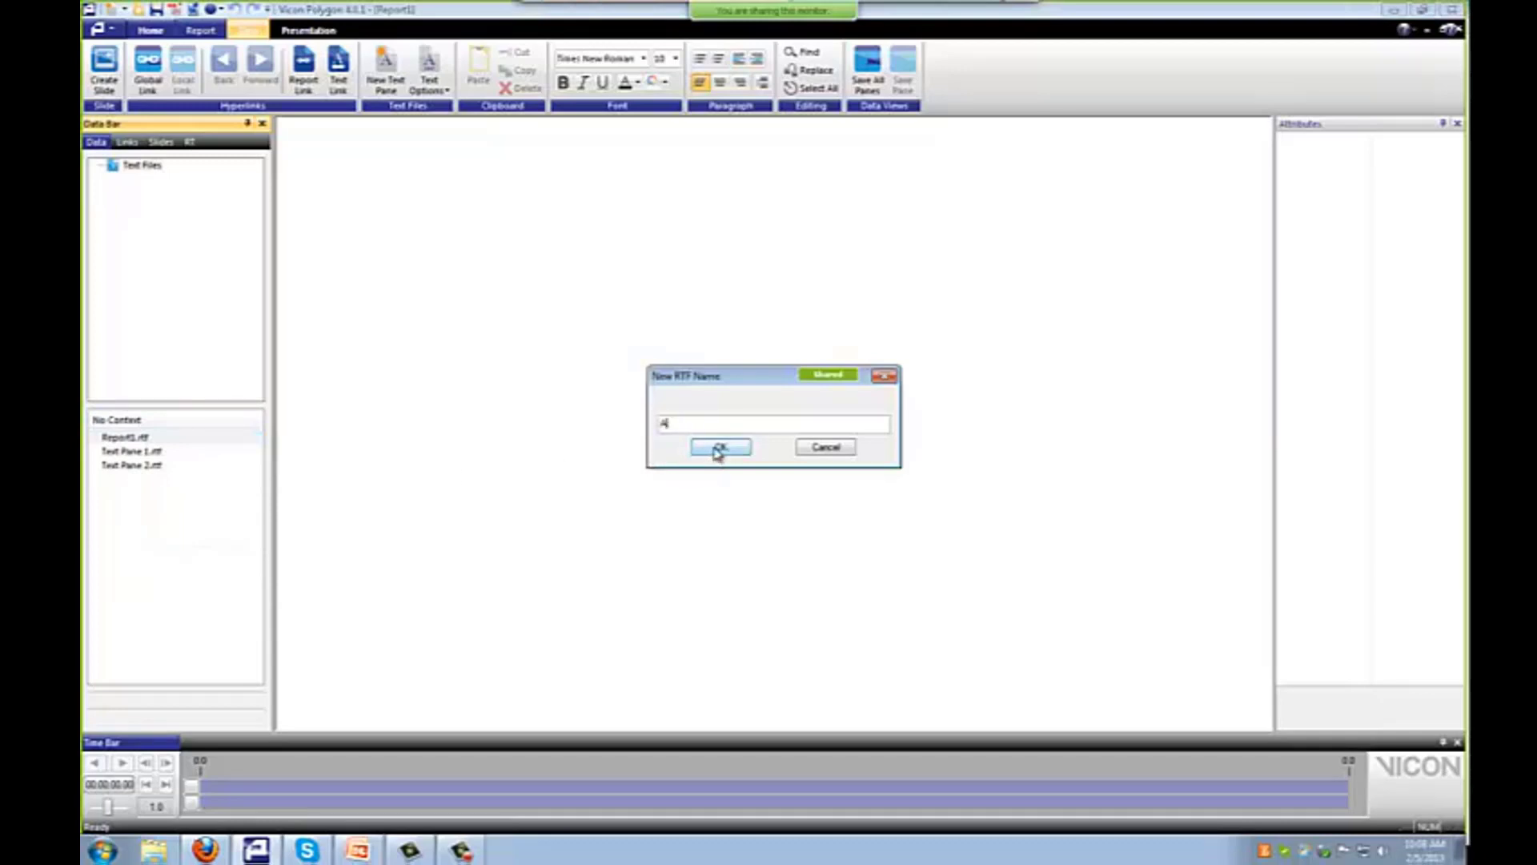
{"action": "left_click", "coordinate": [718, 449]}
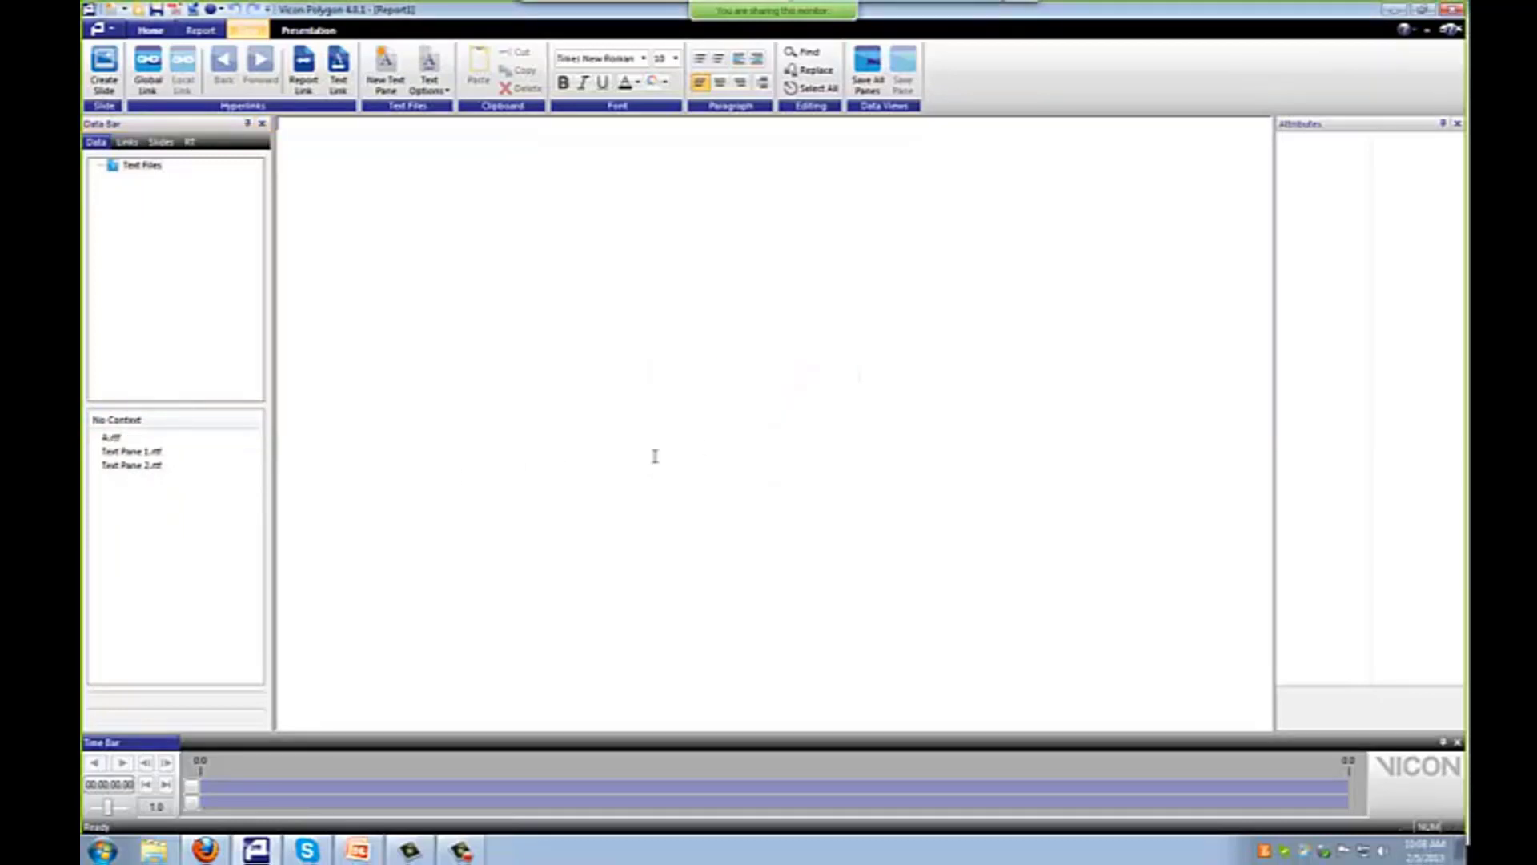
{"action": "right_click", "coordinate": [120, 453]}
{"action": "left_click", "coordinate": [194, 562]}
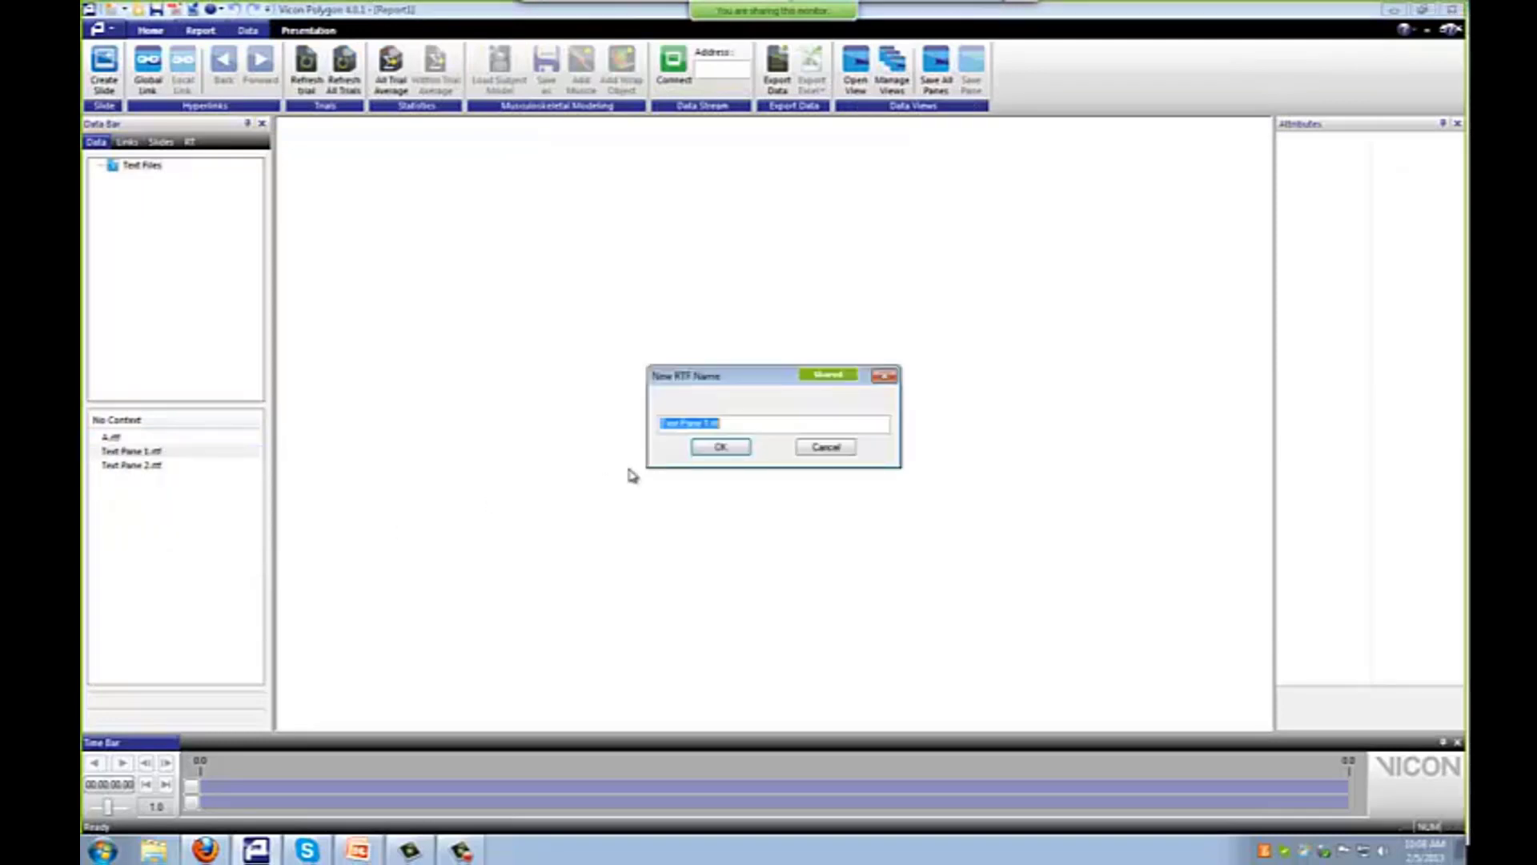
{"action": "type", "text": "B"}
{"action": "left_click", "coordinate": [720, 449]}
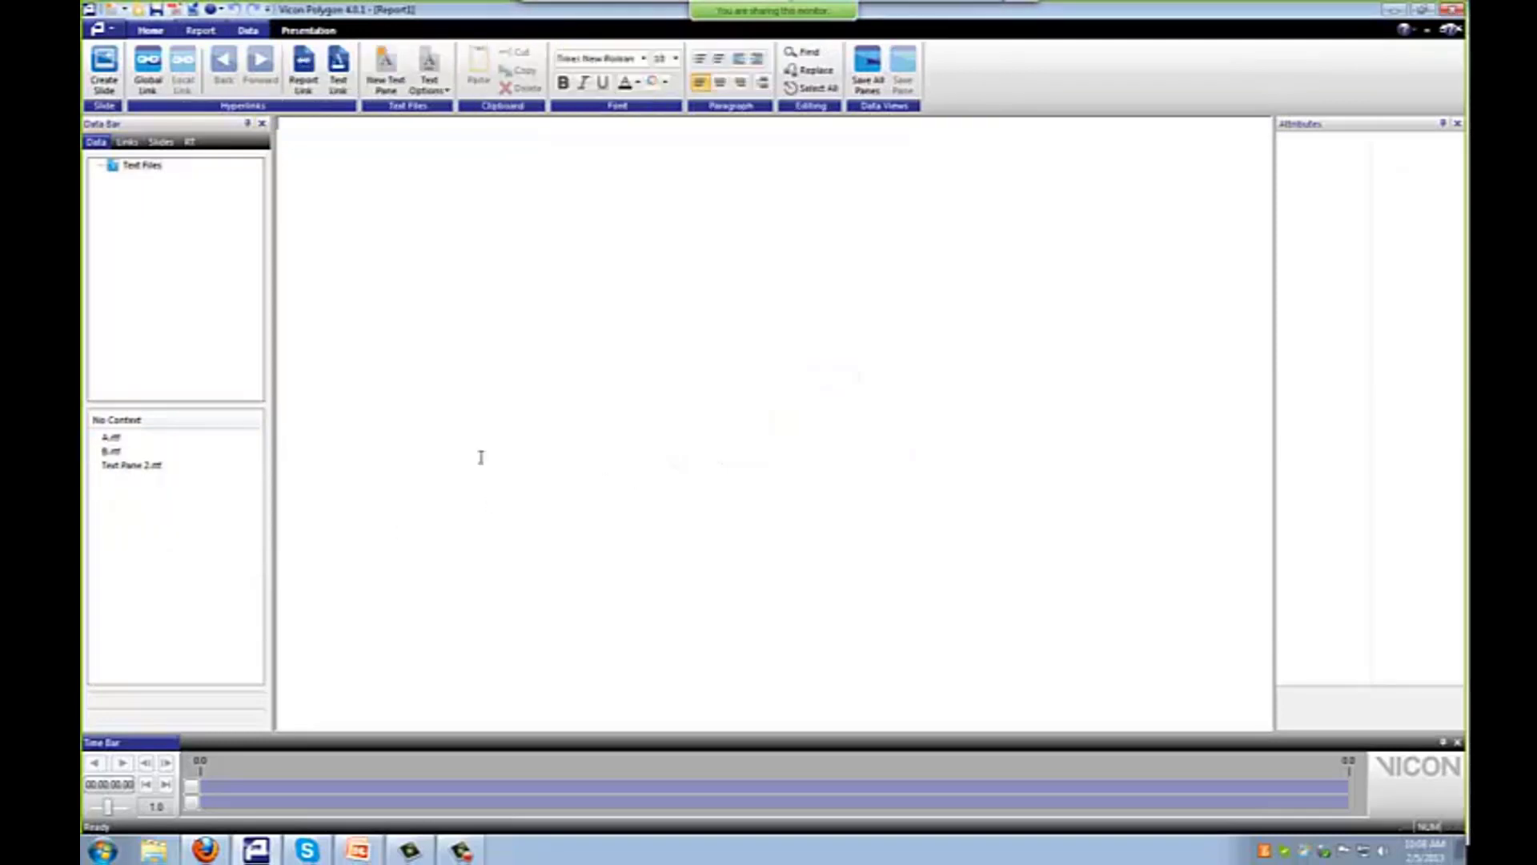
{"action": "right_click", "coordinate": [118, 466]}
{"action": "left_click", "coordinate": [210, 570]}
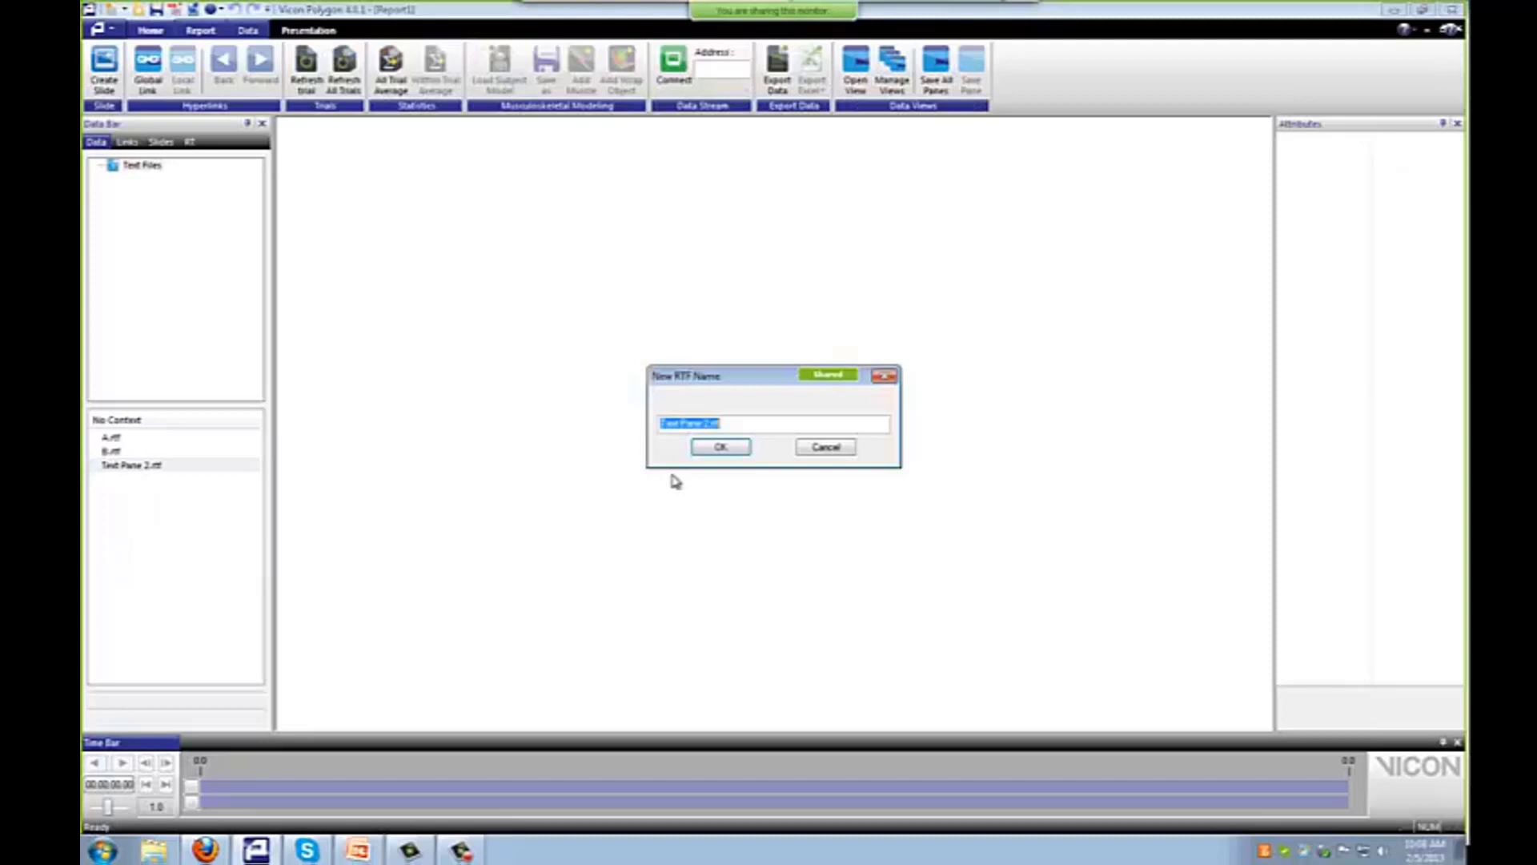
{"action": "type", "text": "C"}
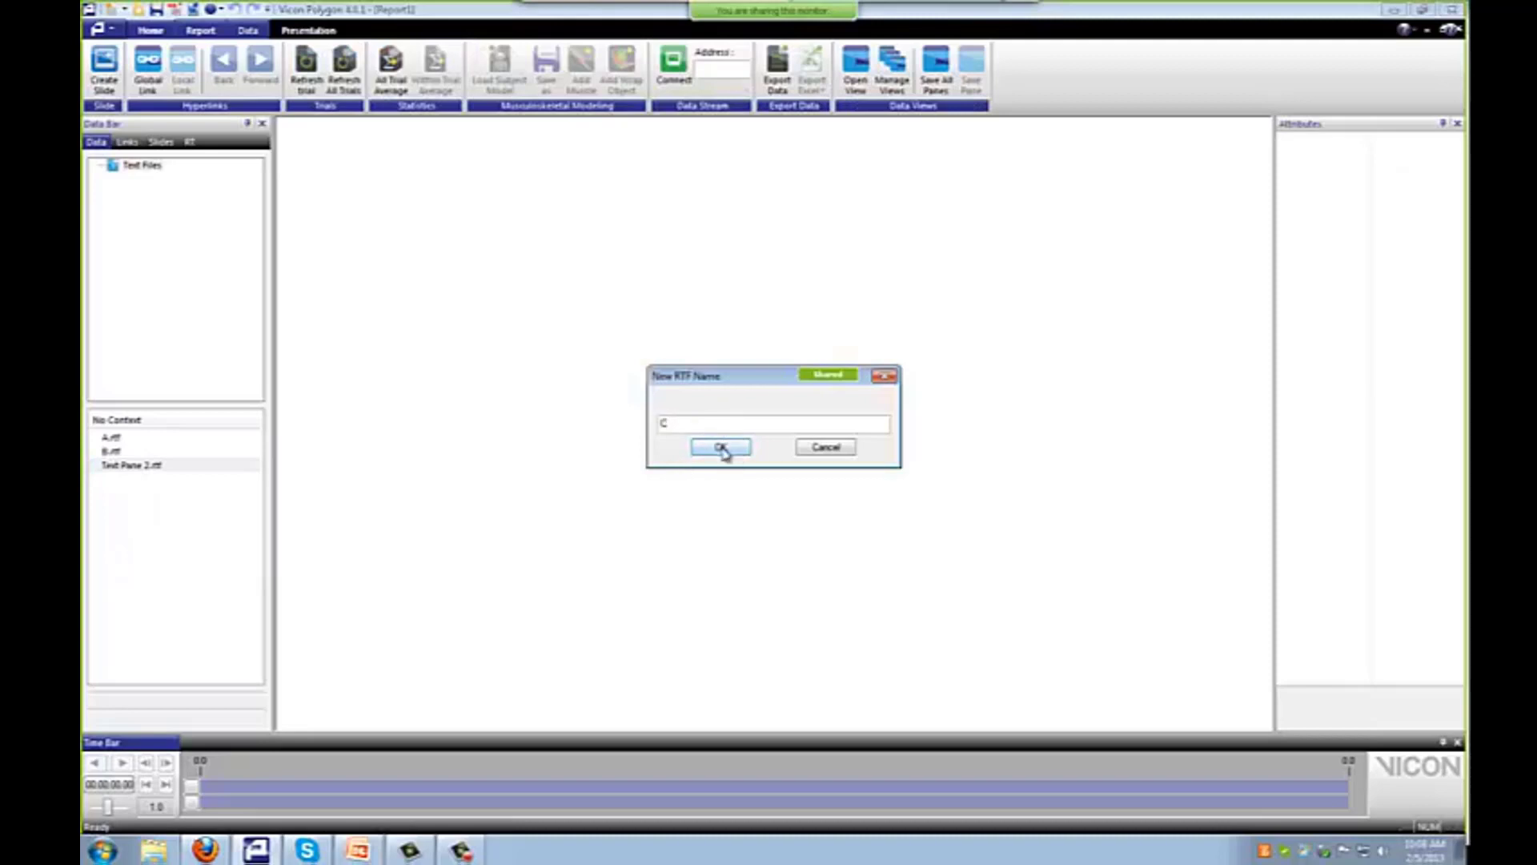
{"action": "left_click", "coordinate": [721, 447]}
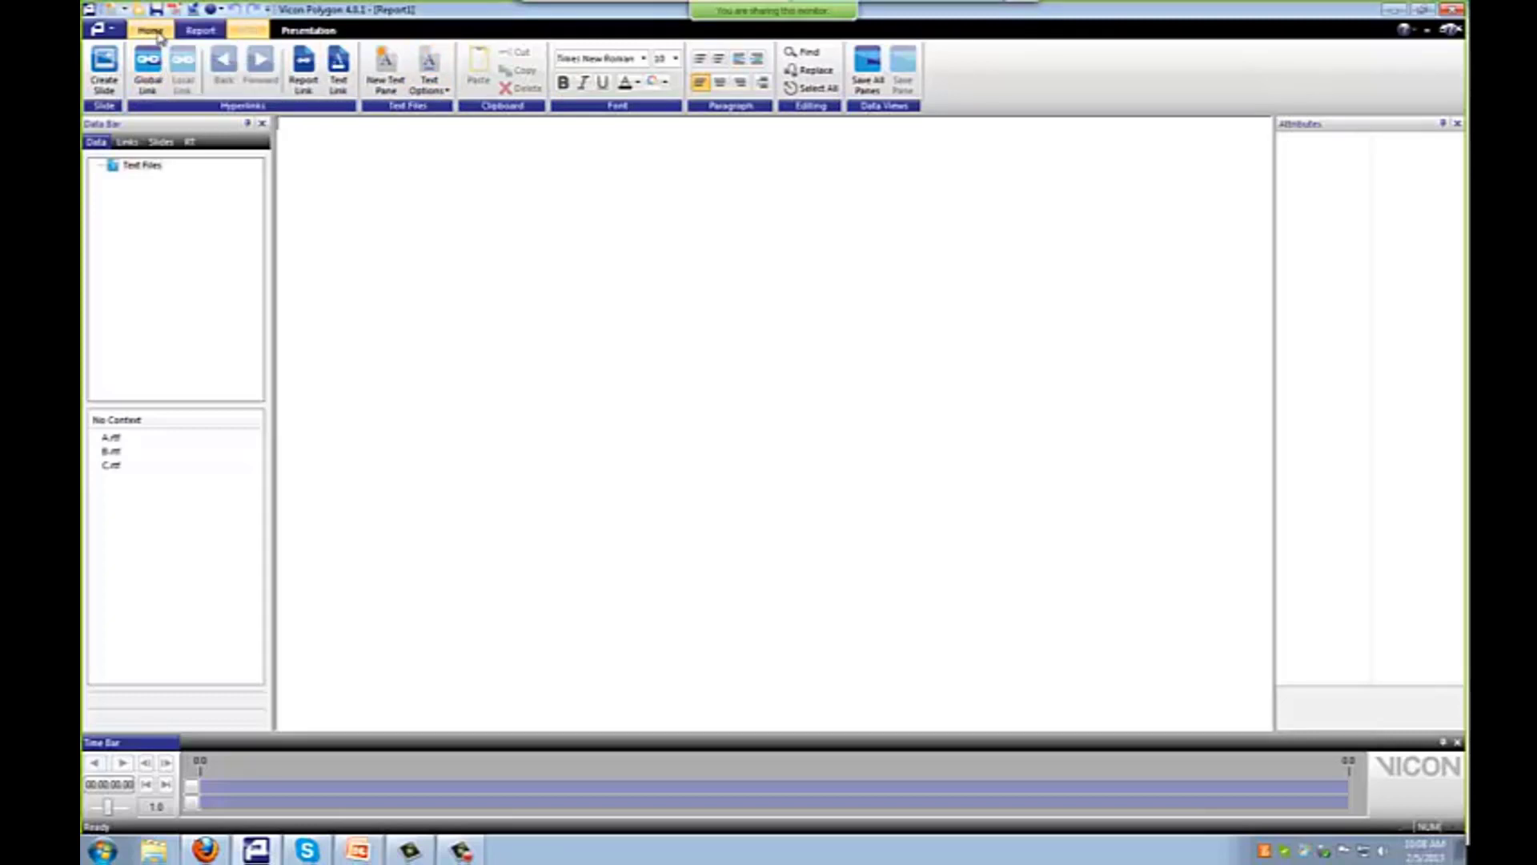
- Open page A.rtf and set its text colour, settling on gold after trying Cobalt Navy
{"action": "left_click", "coordinate": [116, 439]}
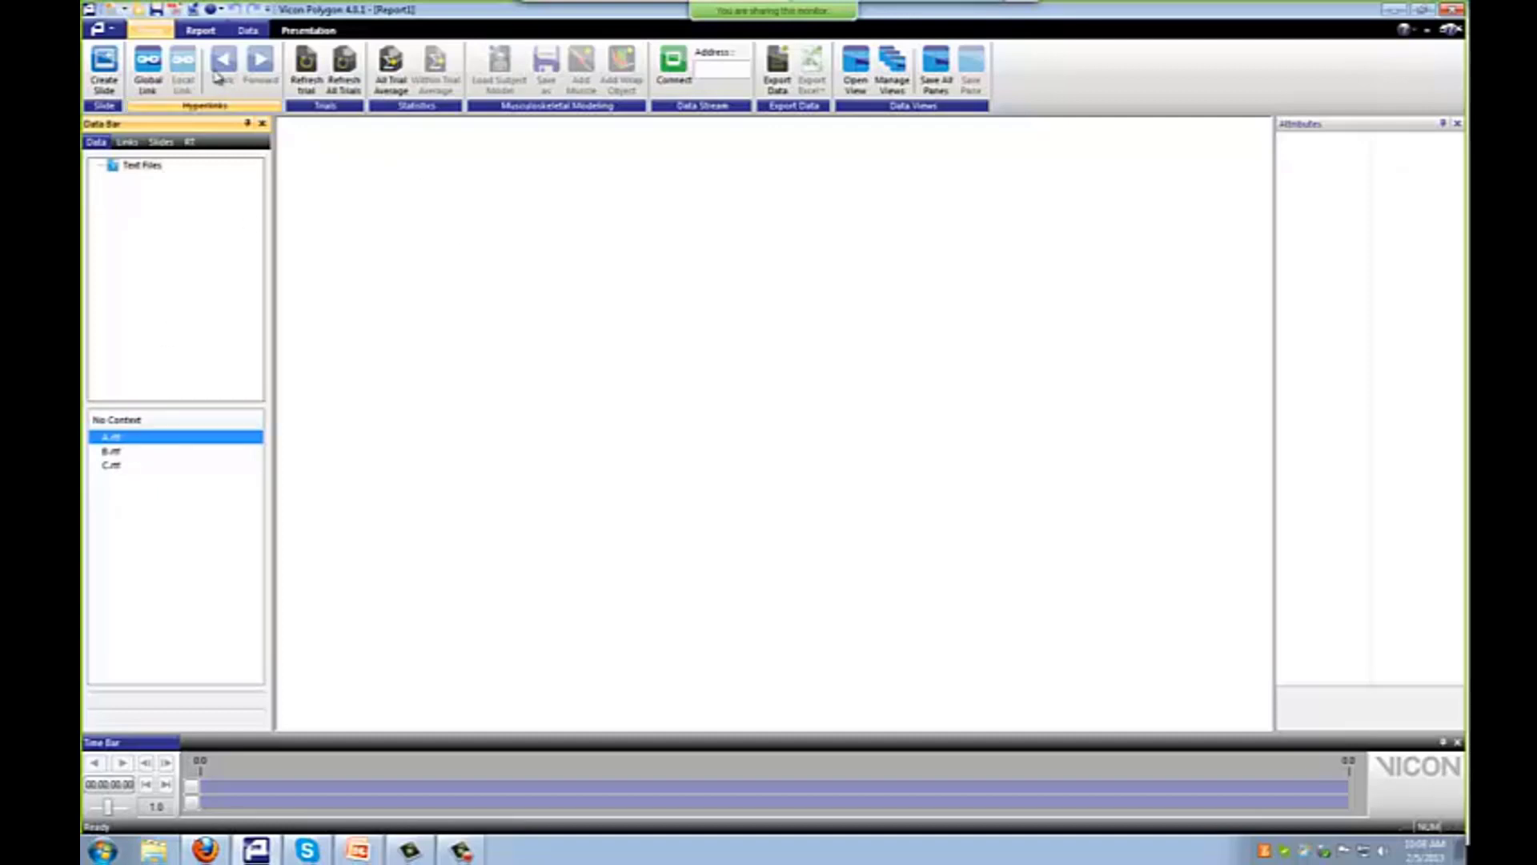
{"action": "left_click", "coordinate": [201, 34]}
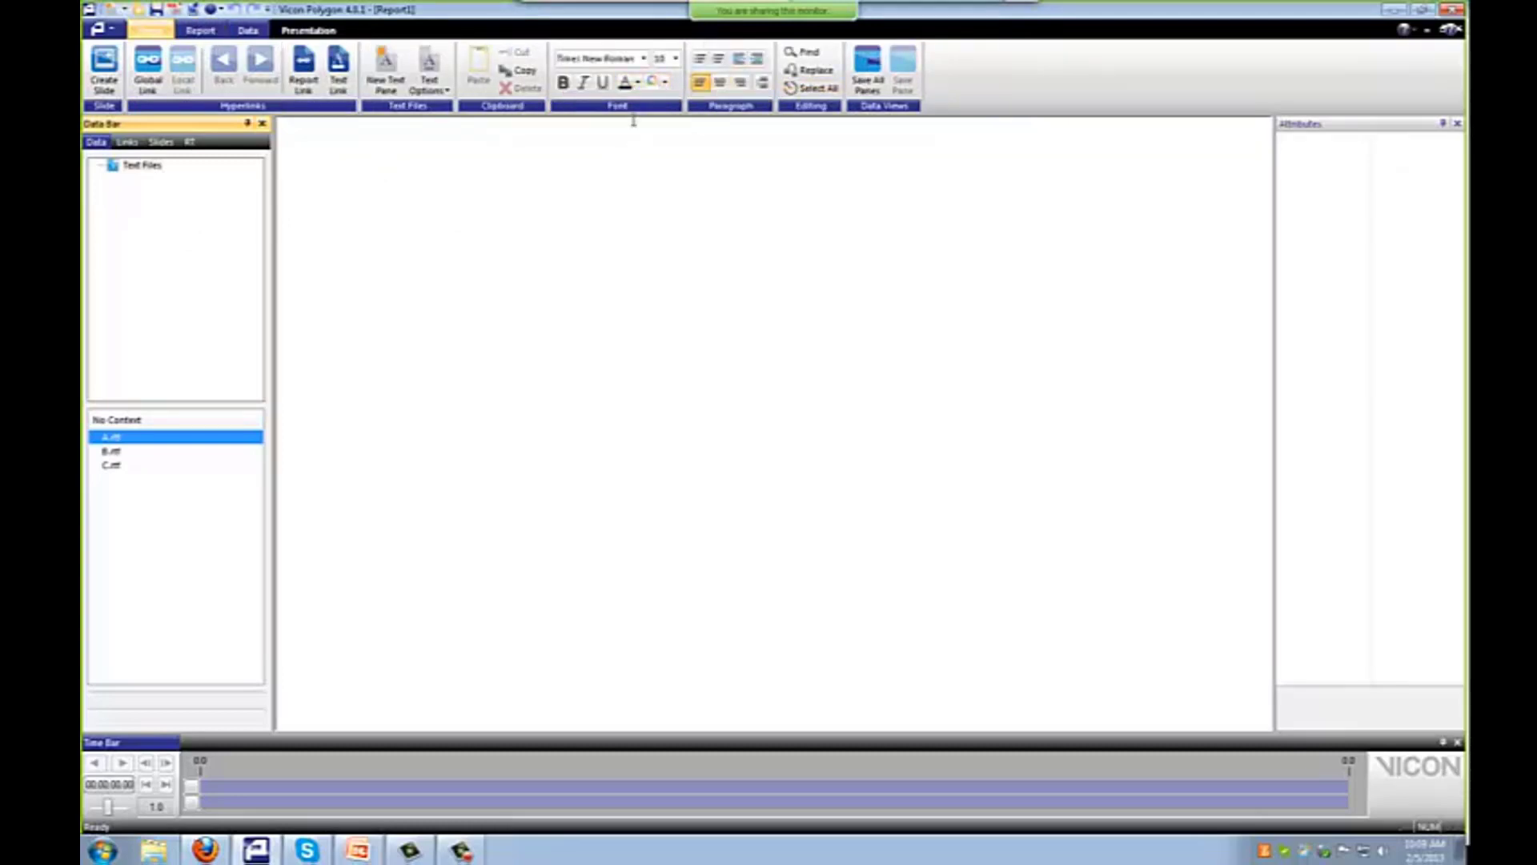
{"action": "left_click", "coordinate": [638, 83]}
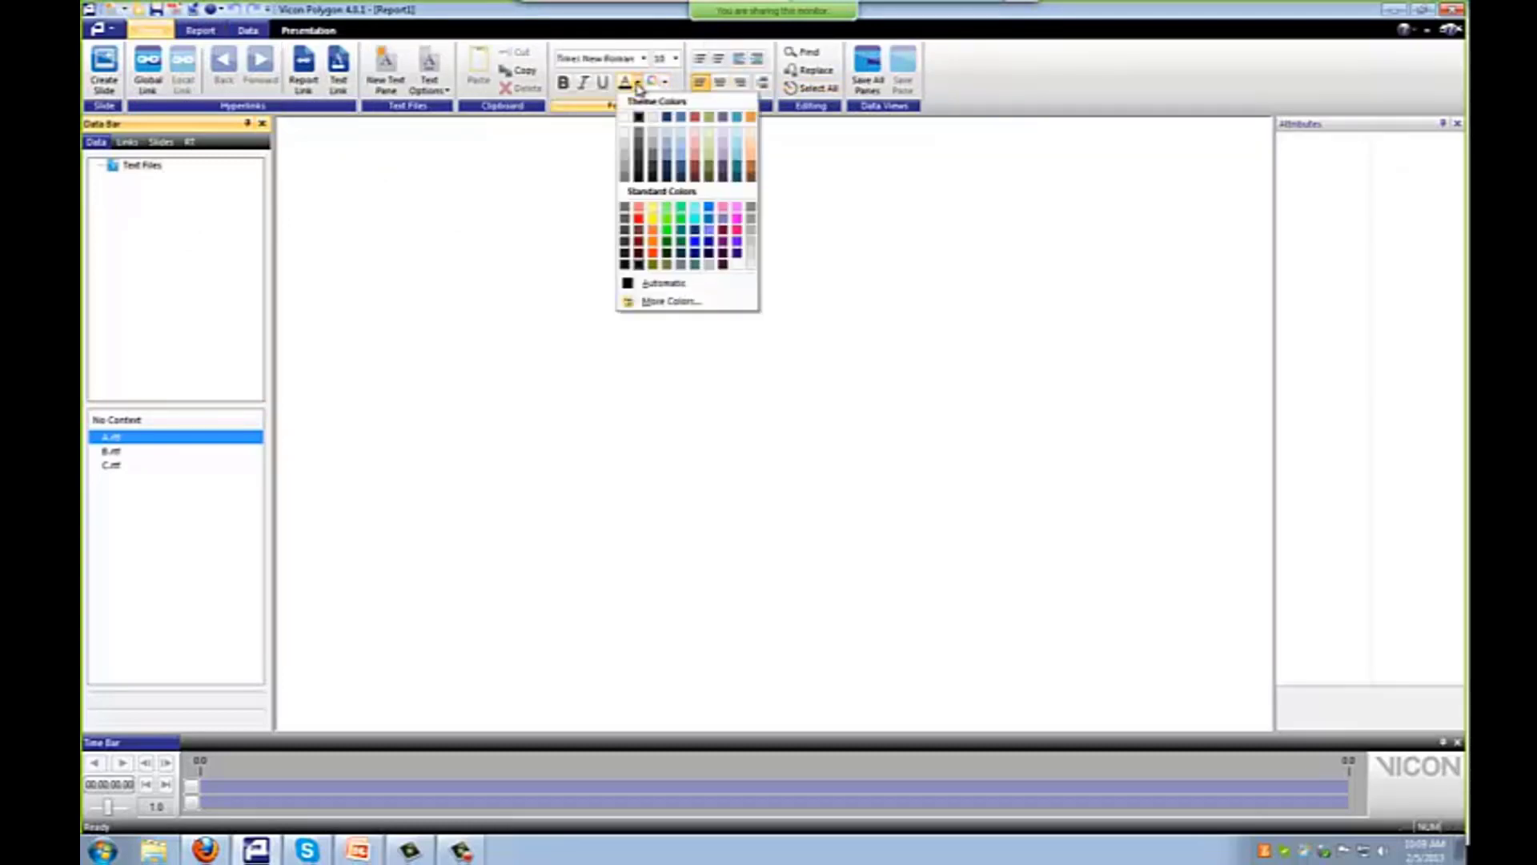
{"action": "left_click", "coordinate": [695, 235]}
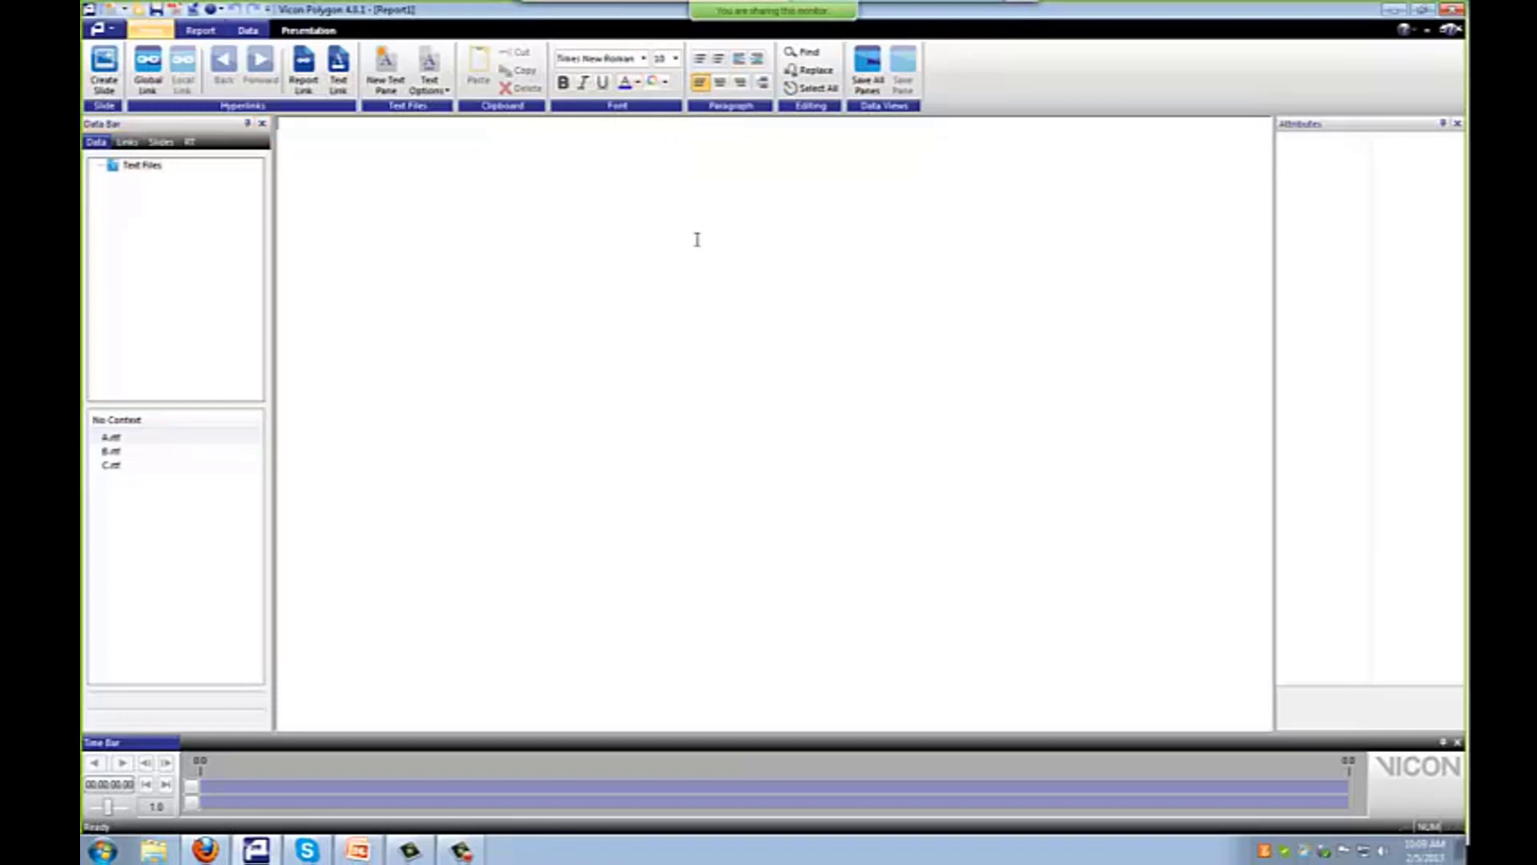
{"action": "left_click", "coordinate": [112, 437]}
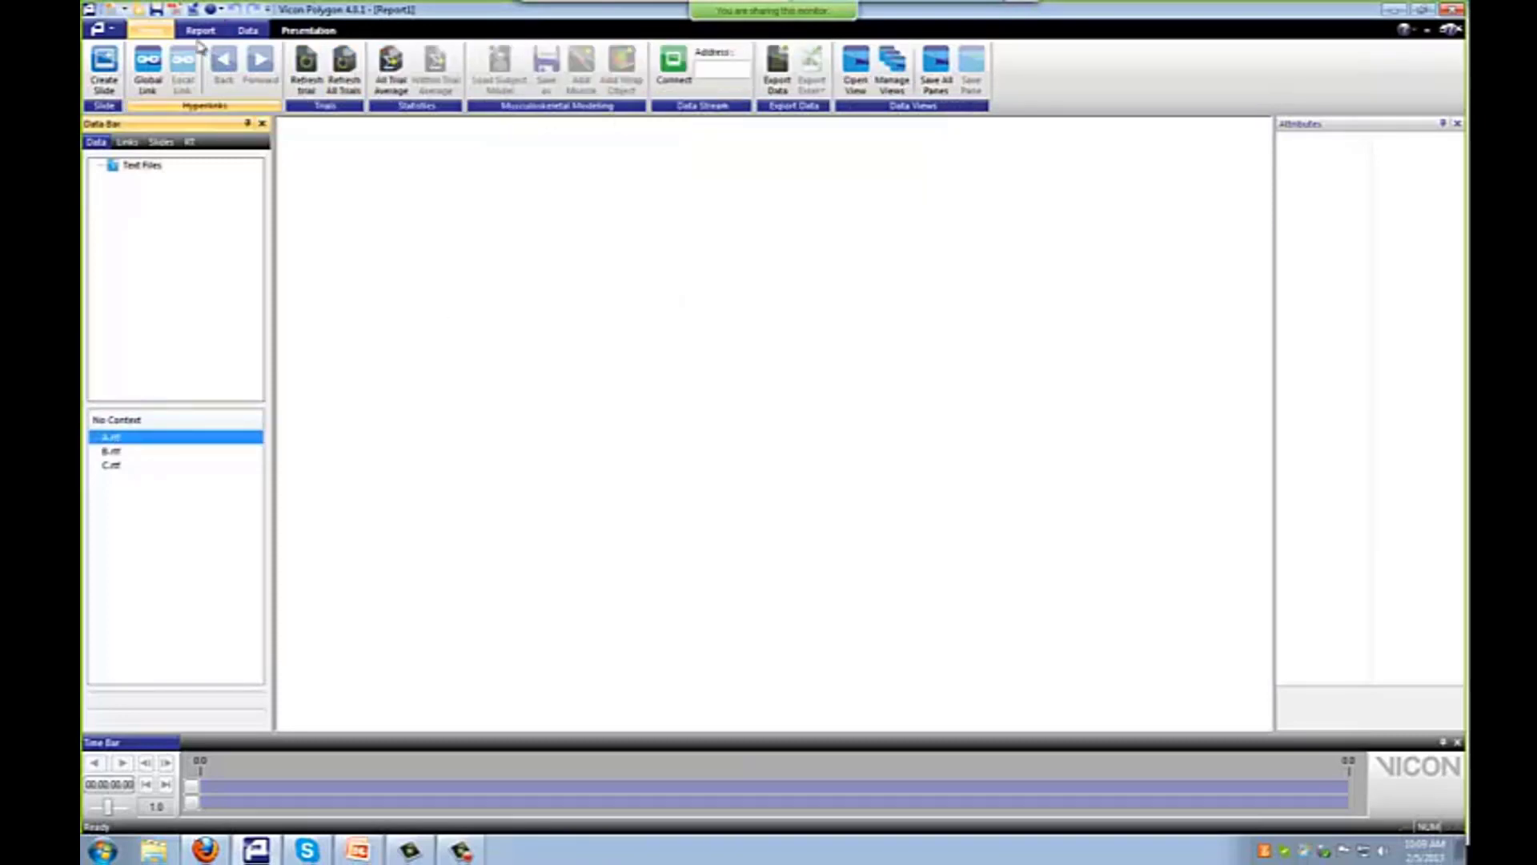
{"action": "left_click", "coordinate": [638, 84]}
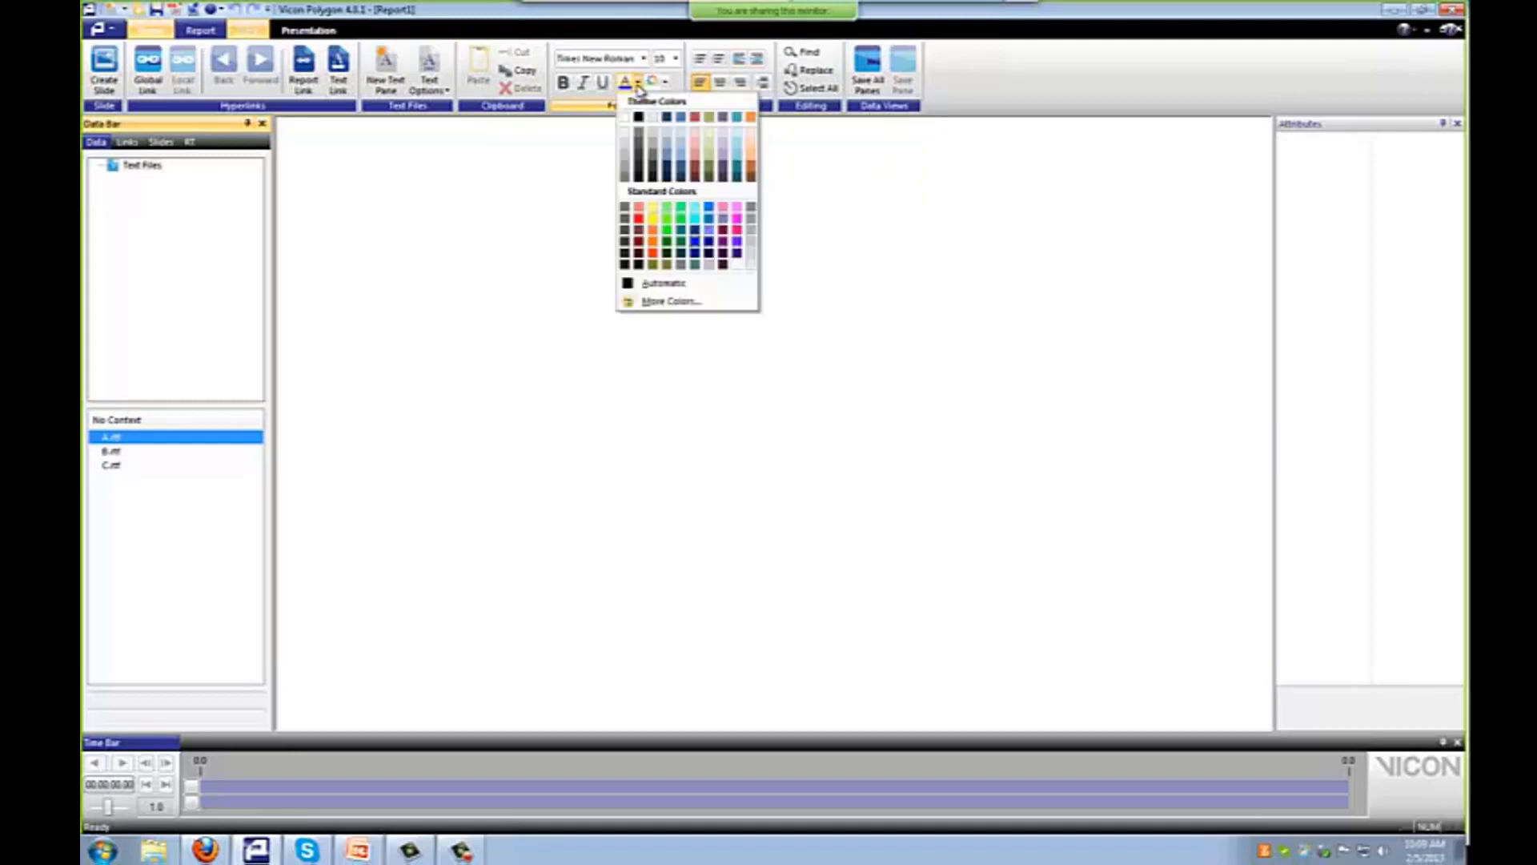
{"action": "left_click", "coordinate": [653, 232]}
- Give page A a blue background and a centred 24-point 'TITLE PAGE' heading
{"action": "left_click", "coordinate": [665, 83]}
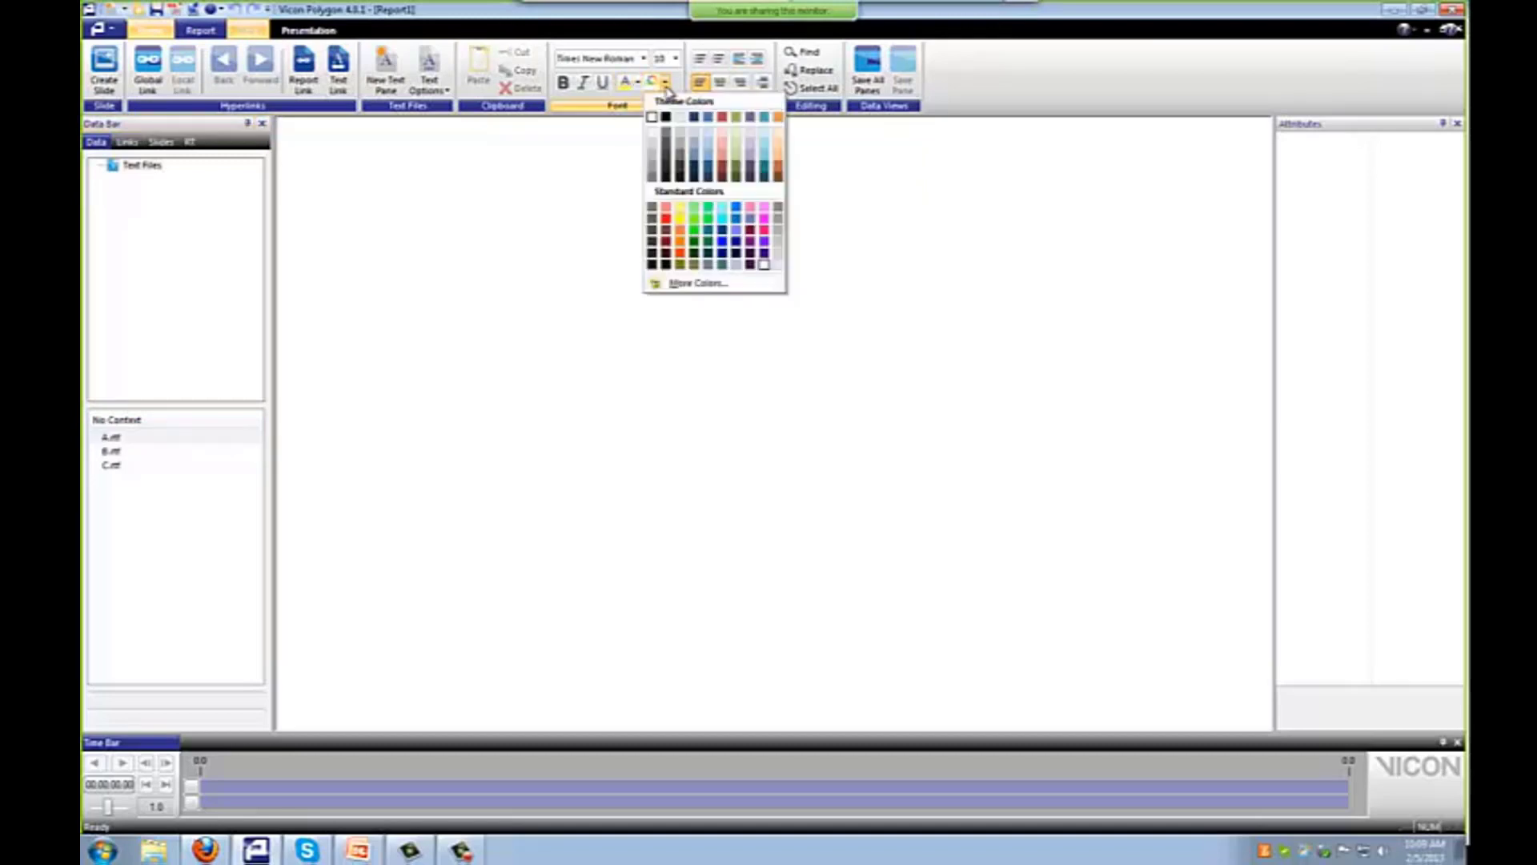
{"action": "left_click", "coordinate": [723, 241]}
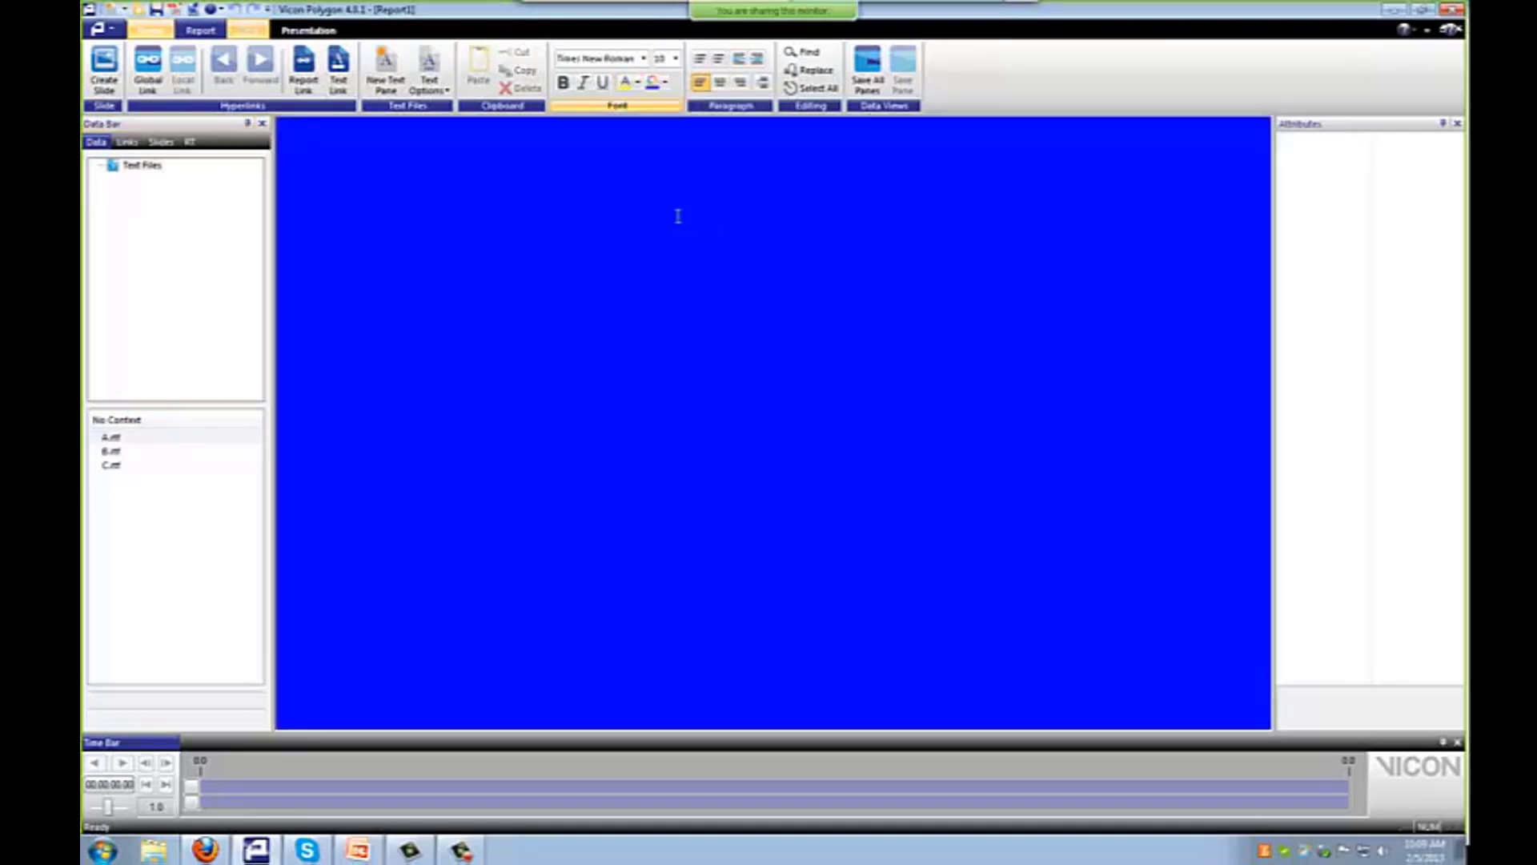
{"action": "left_click", "coordinate": [676, 58]}
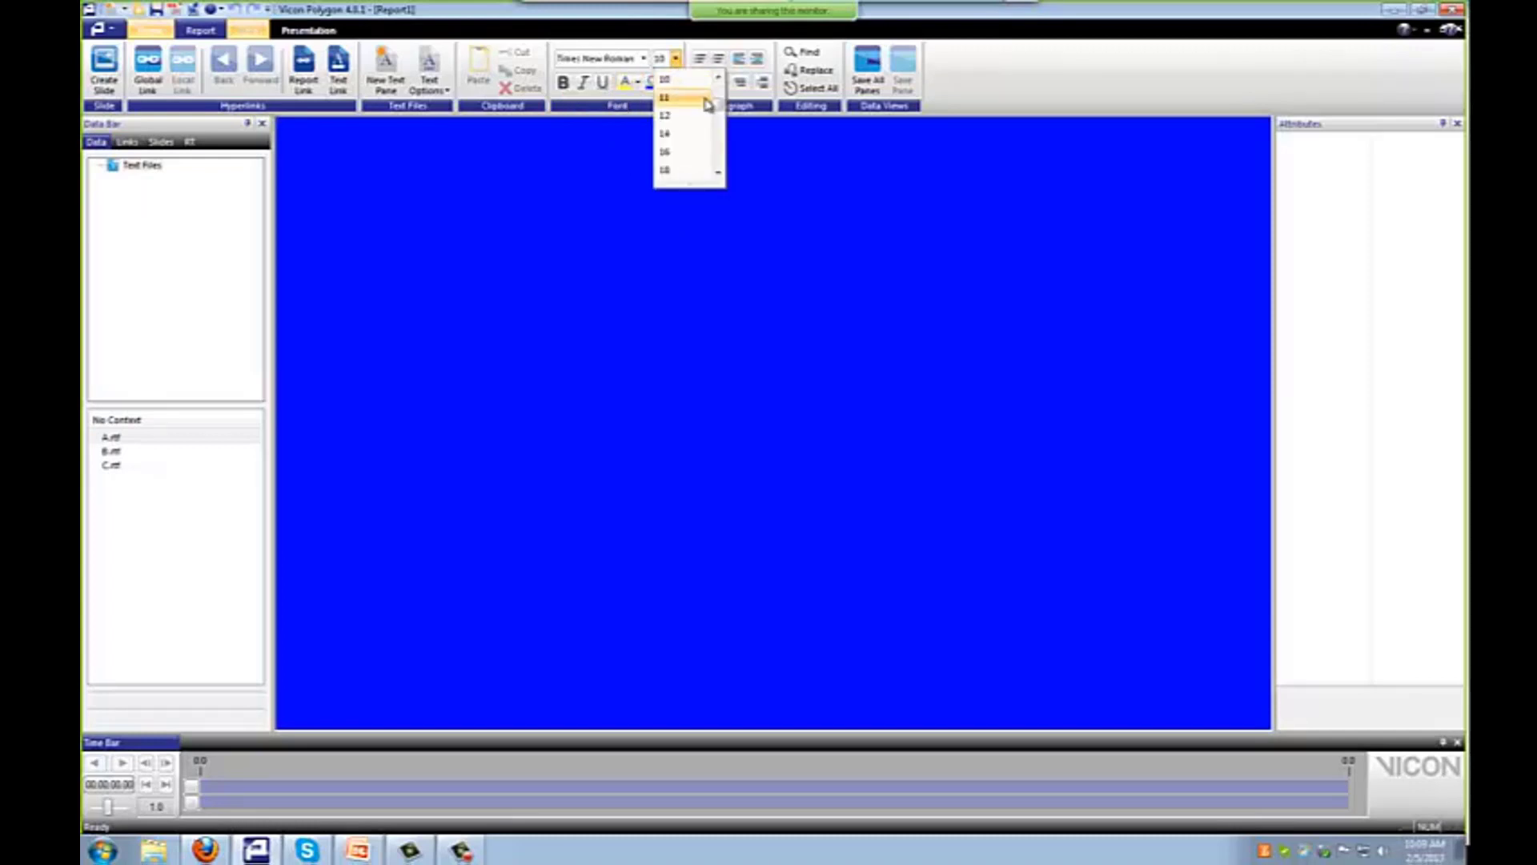
{"action": "left_click_drag", "start_coordinate": [717, 97], "coordinate": [715, 145]}
{"action": "left_click", "coordinate": [679, 166]}
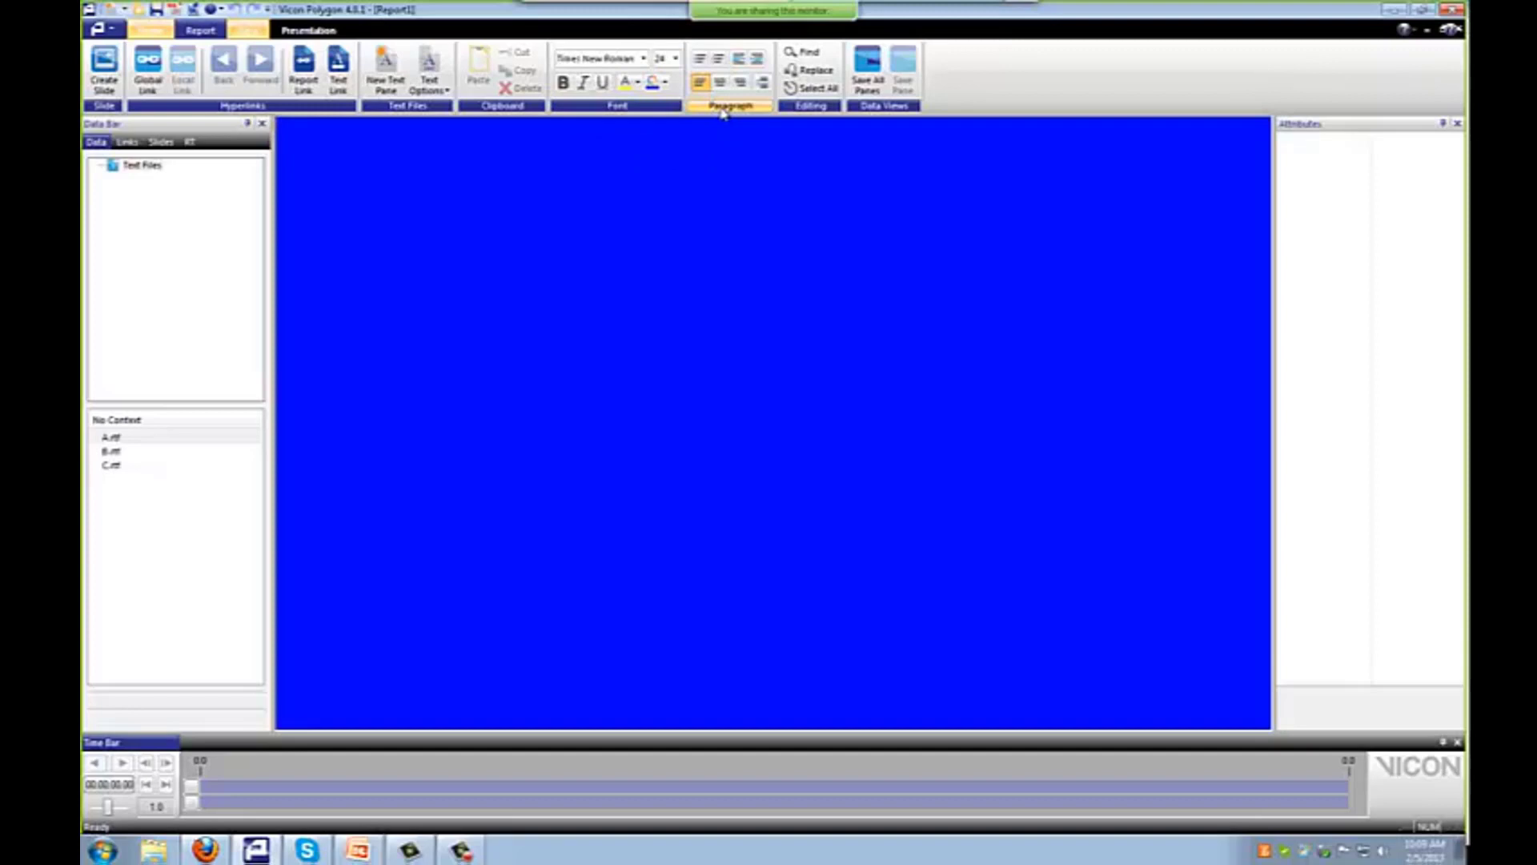
{"action": "left_click", "coordinate": [721, 83]}
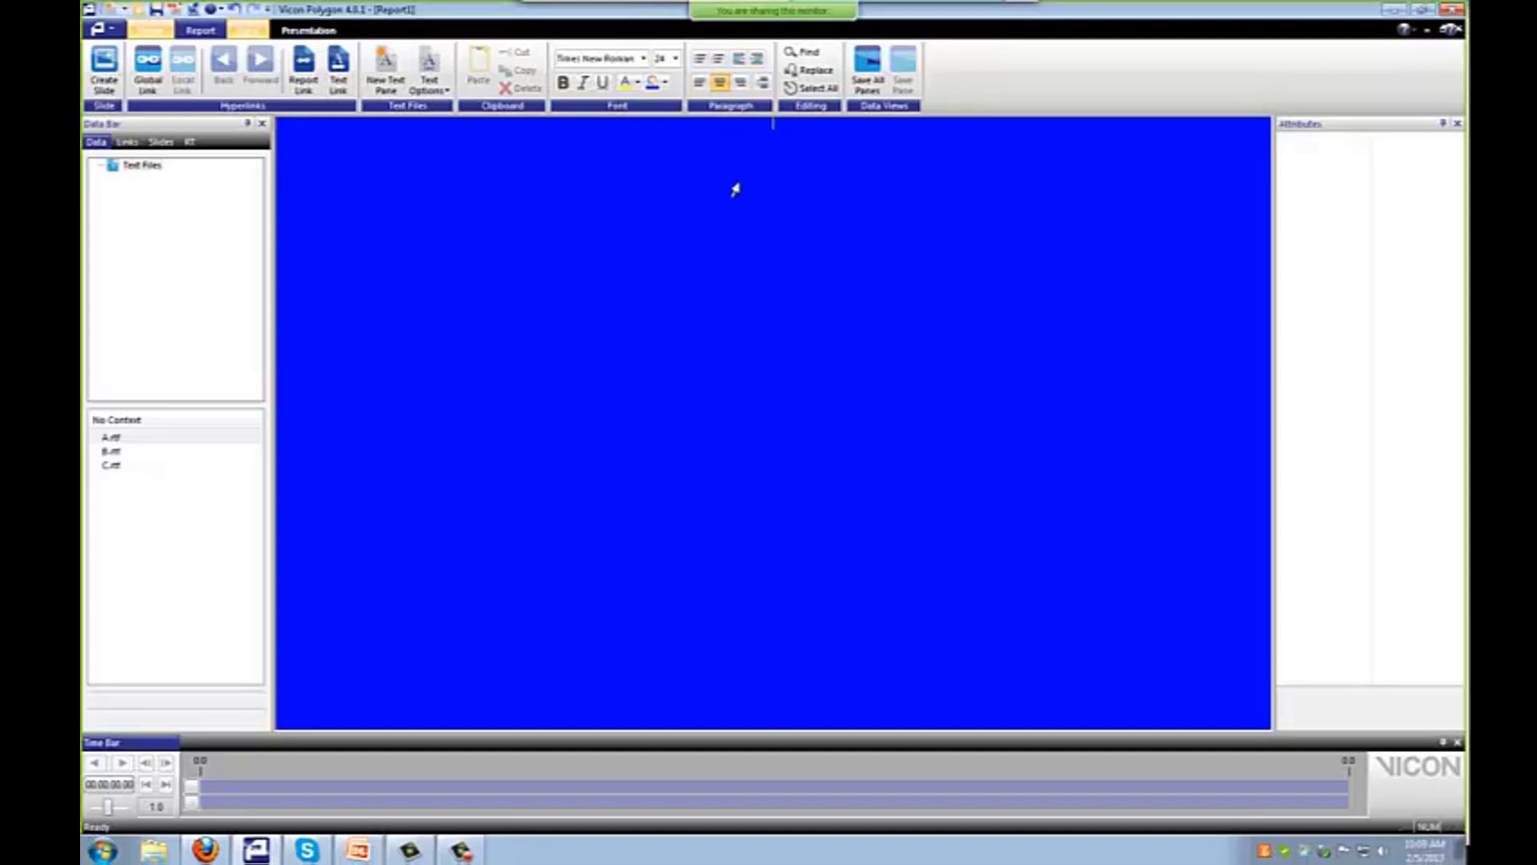
{"action": "type", "text": "TITLE PAGE"}
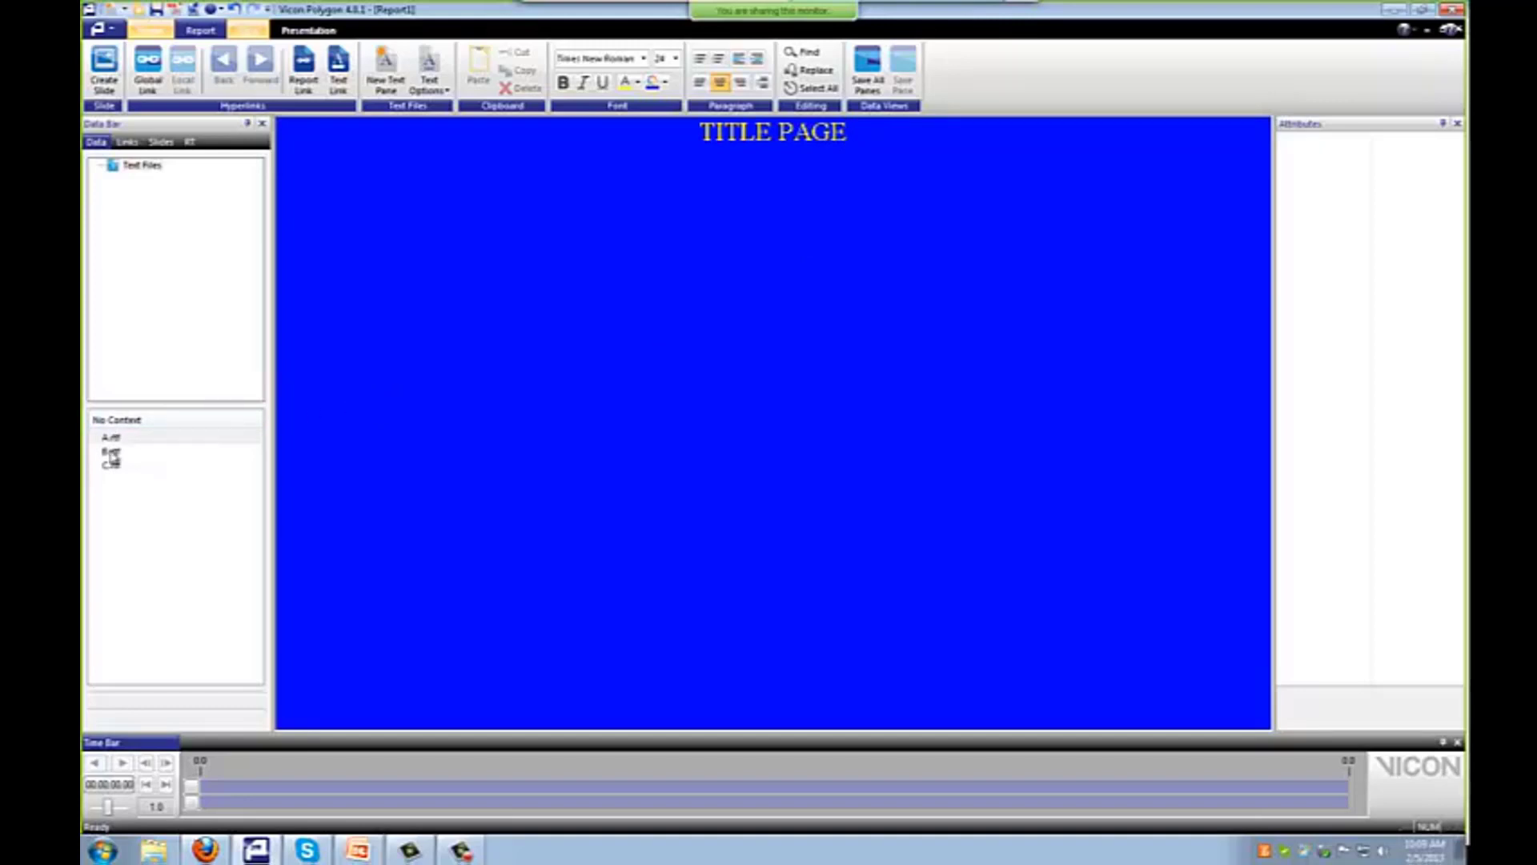
- On page B.rtf set a white background, left alignment and dark text, then type 'PAGE B'
{"action": "left_click", "coordinate": [112, 452]}
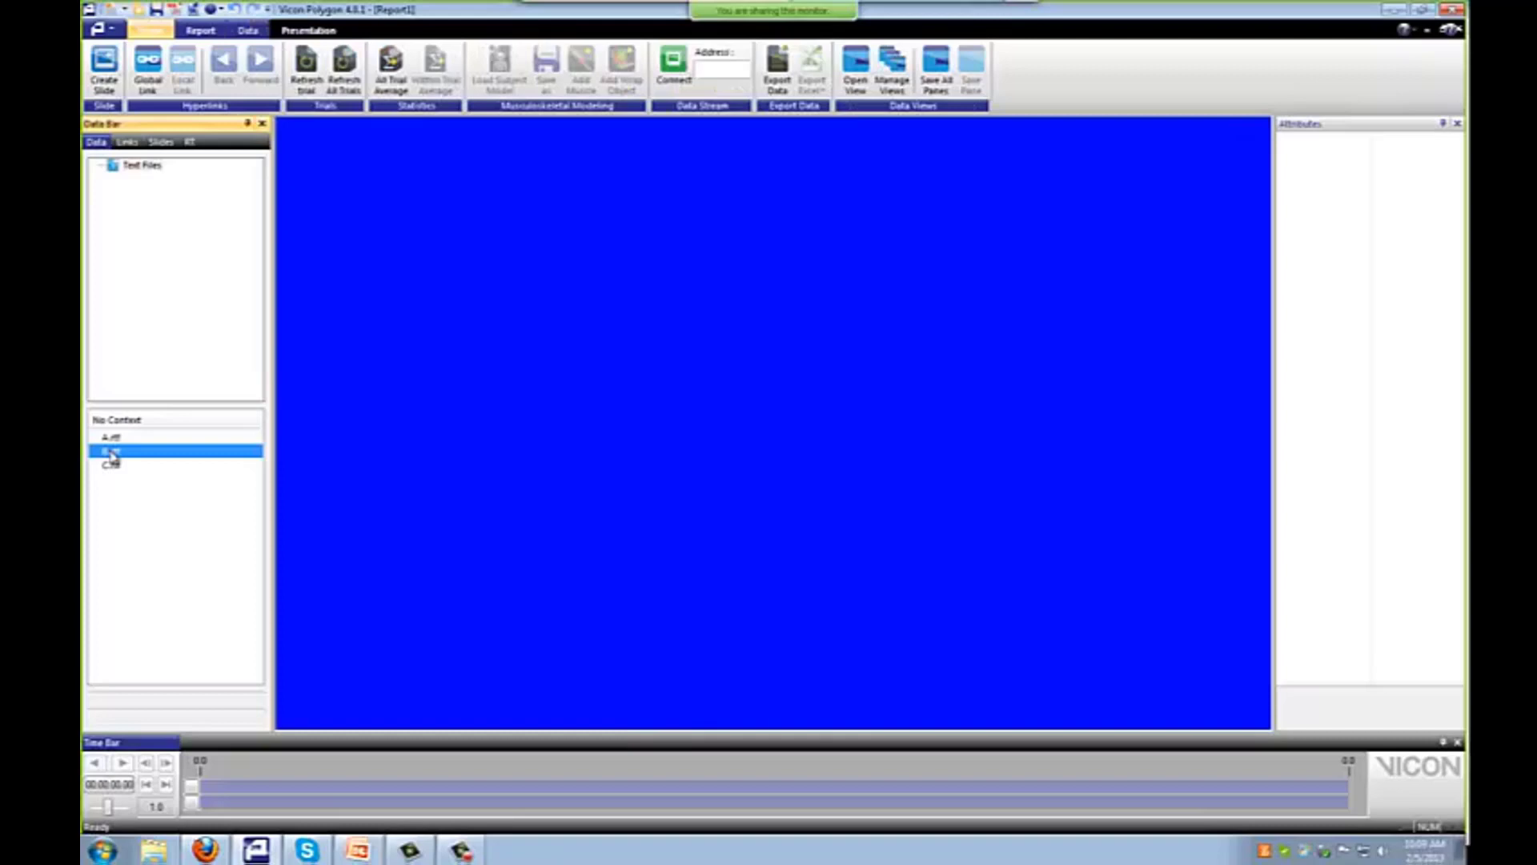
{"action": "left_click", "coordinate": [216, 33]}
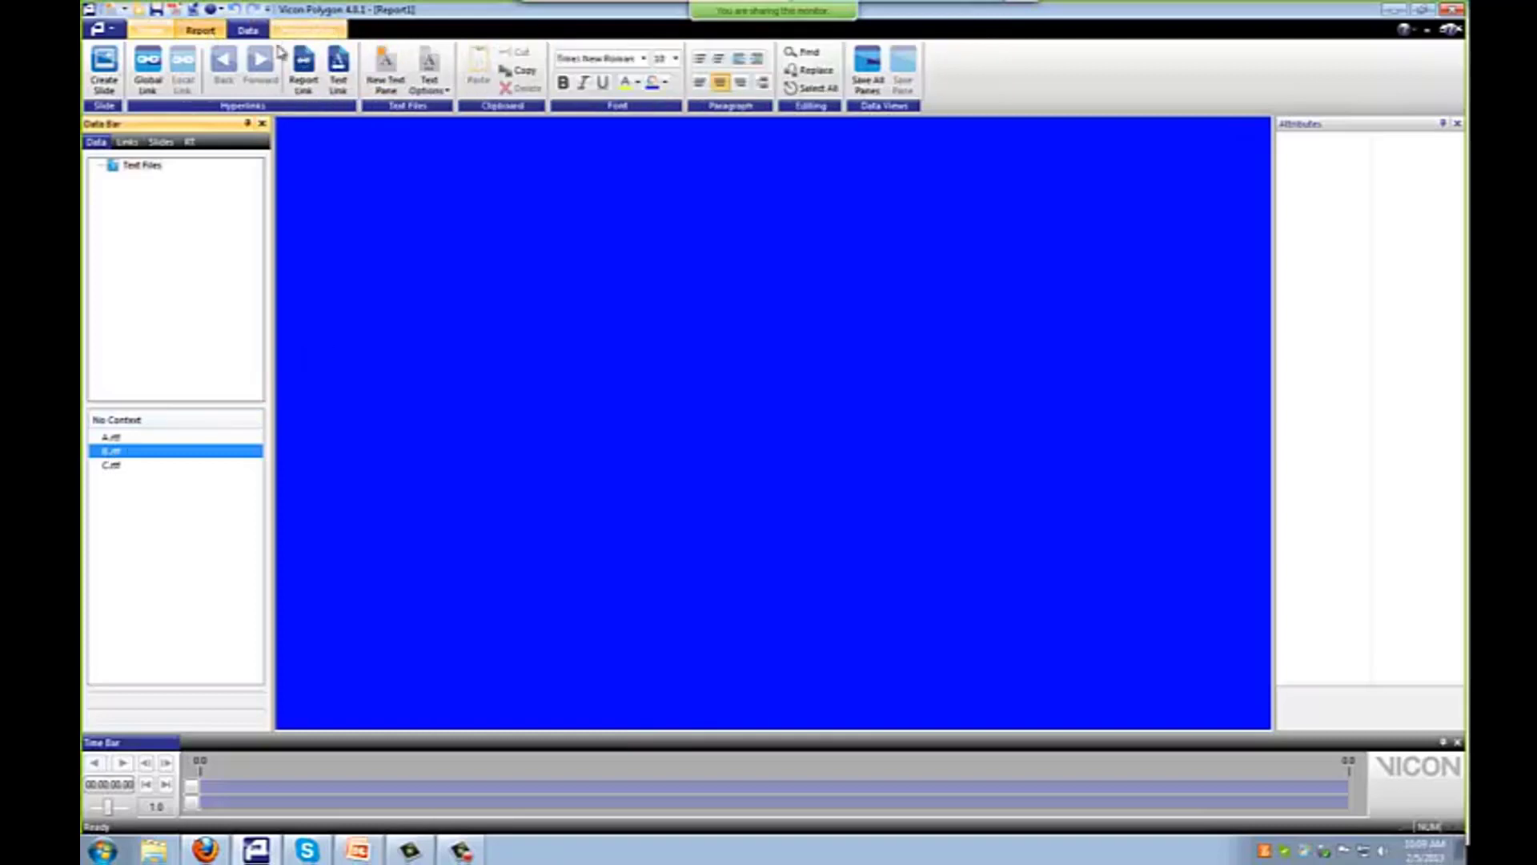
{"action": "left_click", "coordinate": [664, 81]}
{"action": "left_click", "coordinate": [663, 119]}
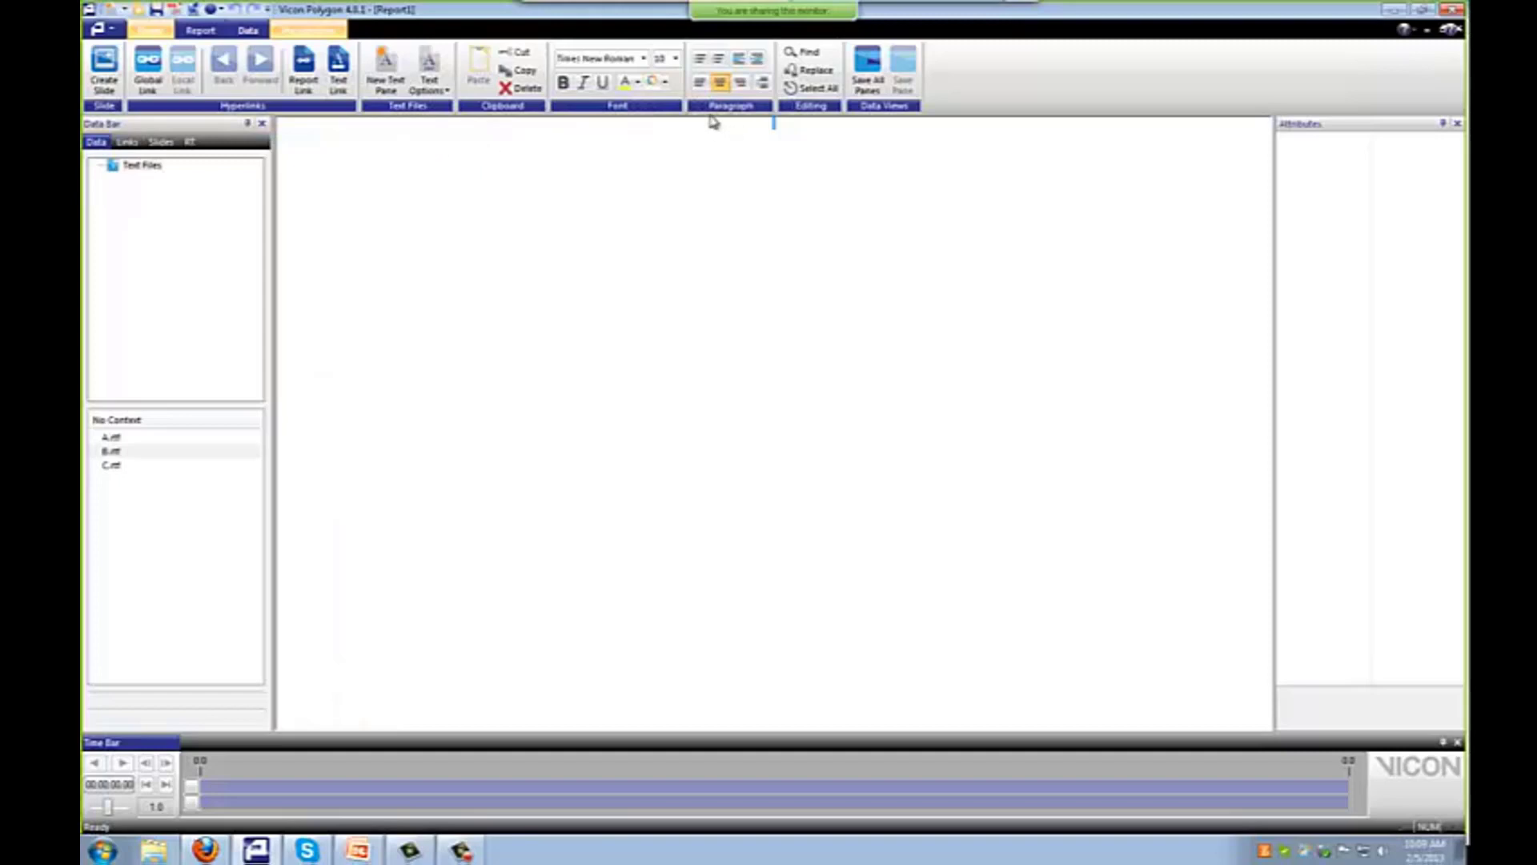
{"action": "left_click", "coordinate": [699, 82]}
{"action": "left_click", "coordinate": [638, 85]}
{"action": "left_click", "coordinate": [640, 118]}
{"action": "type", "text": "PAGE B"}
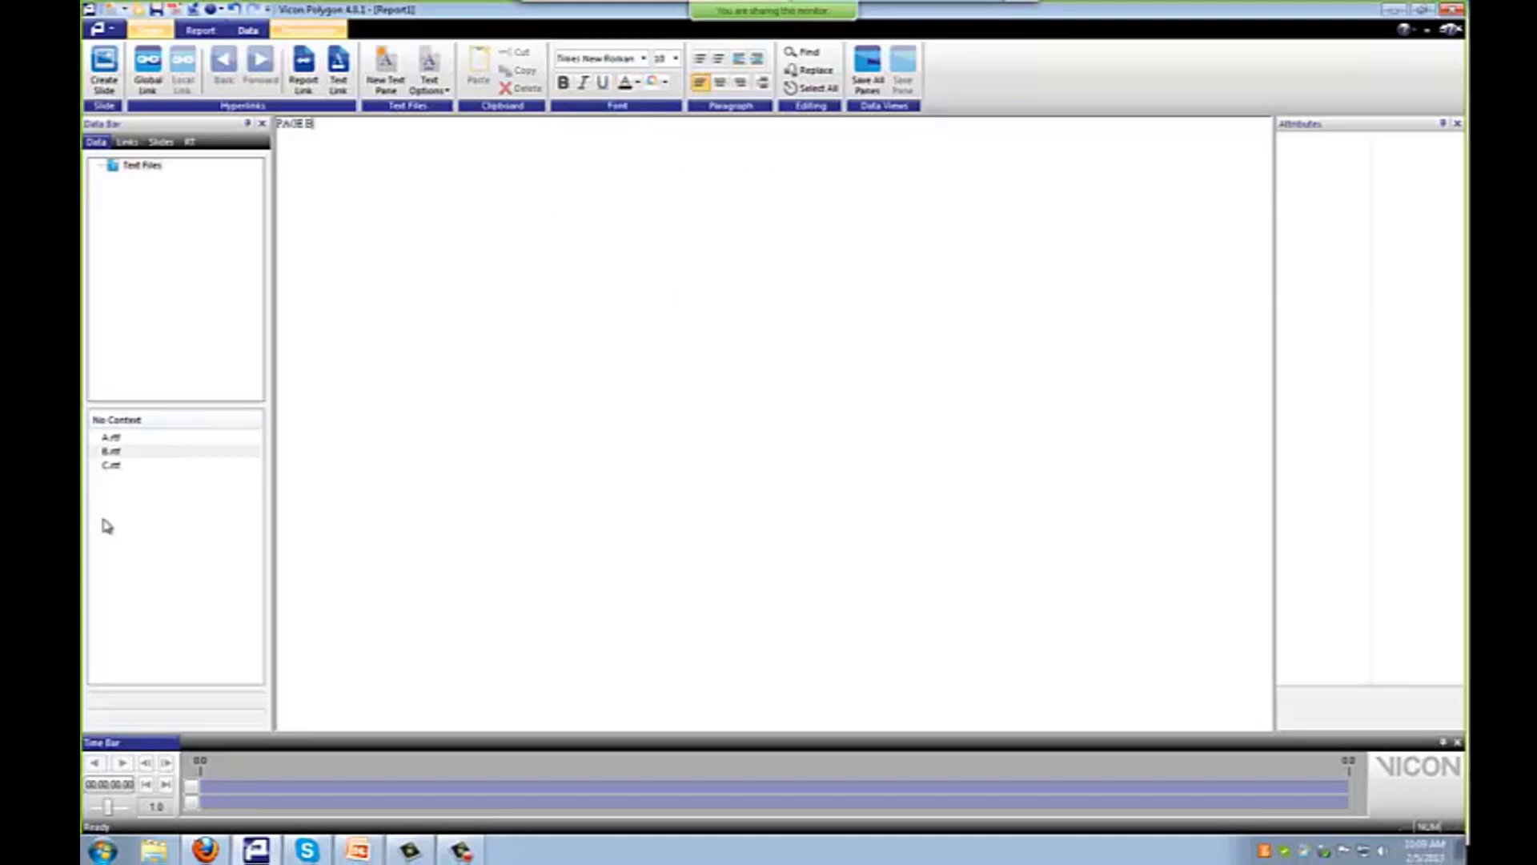
- Open page C.rtf and type the heading 'PAGE C'
{"action": "left_click", "coordinate": [112, 467]}
{"action": "left_click", "coordinate": [308, 150]}
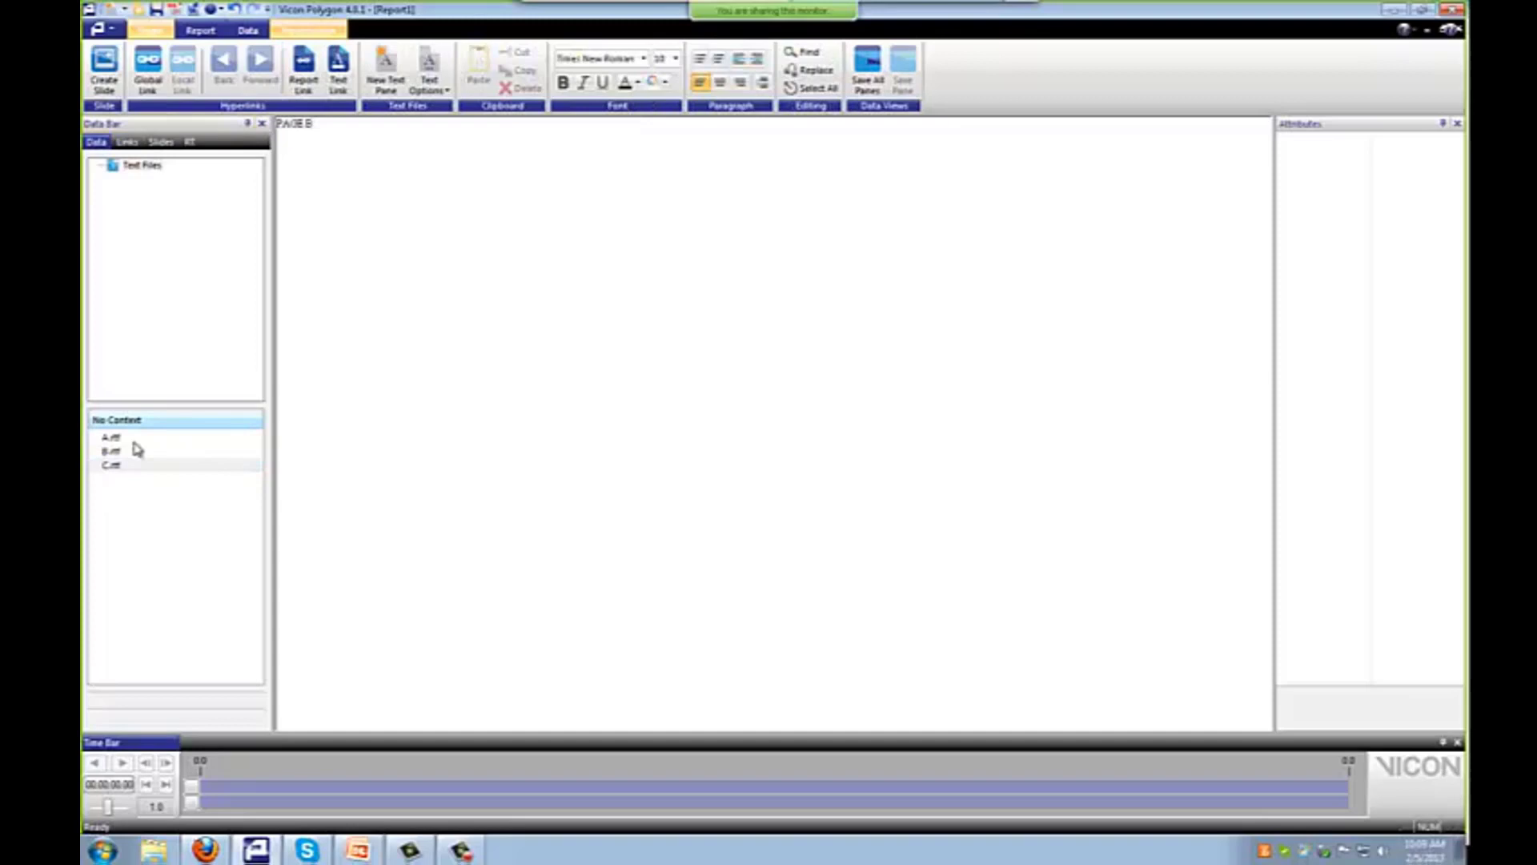
{"action": "left_click", "coordinate": [120, 465]}
{"action": "left_click", "coordinate": [330, 162]}
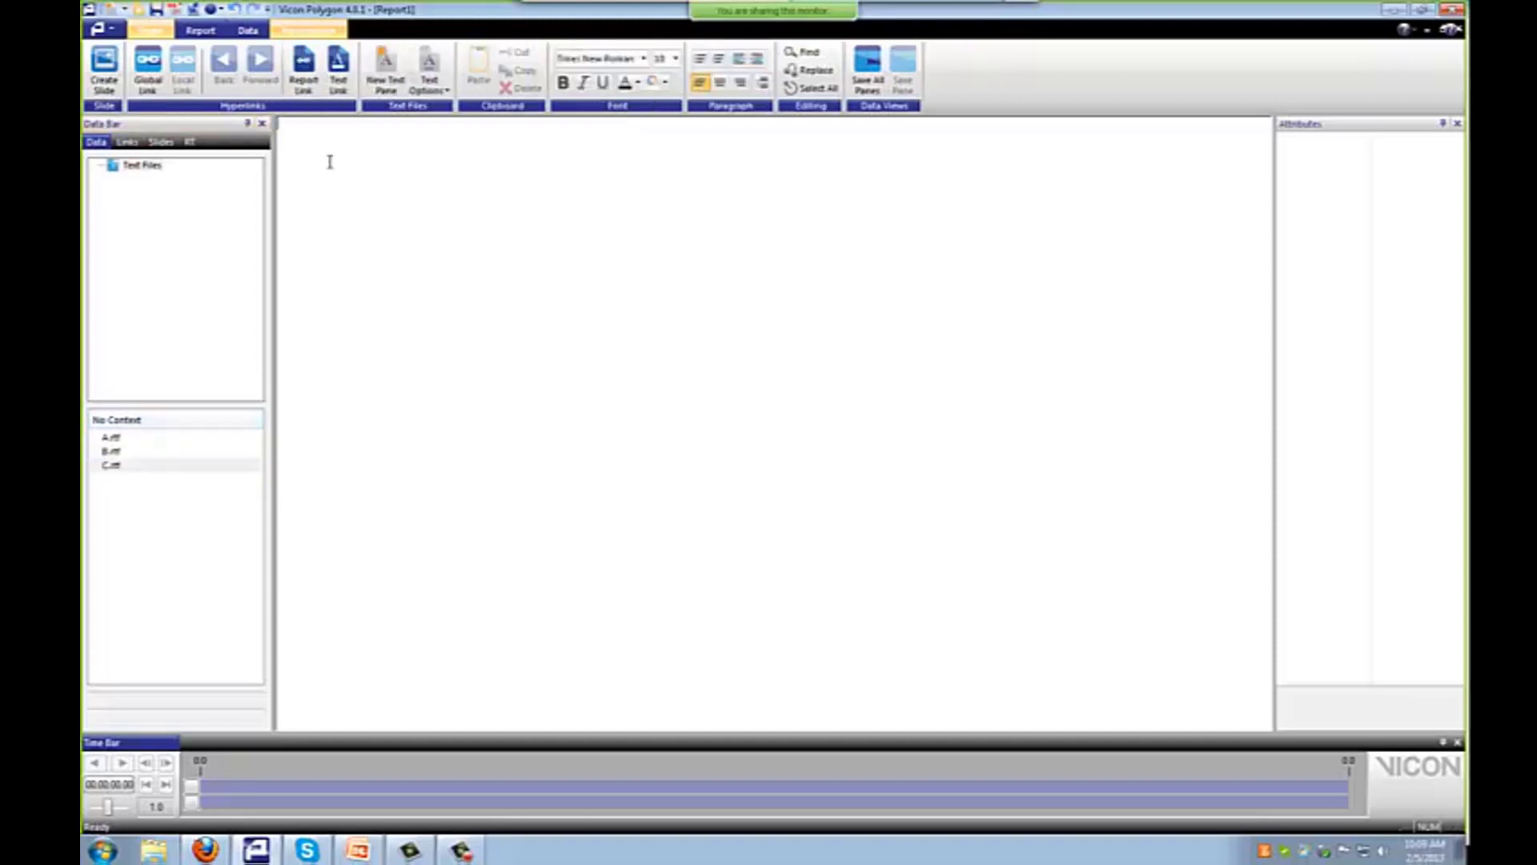
{"action": "type", "text": "PAGE B"}
- Insert a 'Link to B' text hyperlink on page C targeting B.rtf, then follow it to page B
{"action": "left_click", "coordinate": [111, 451]}
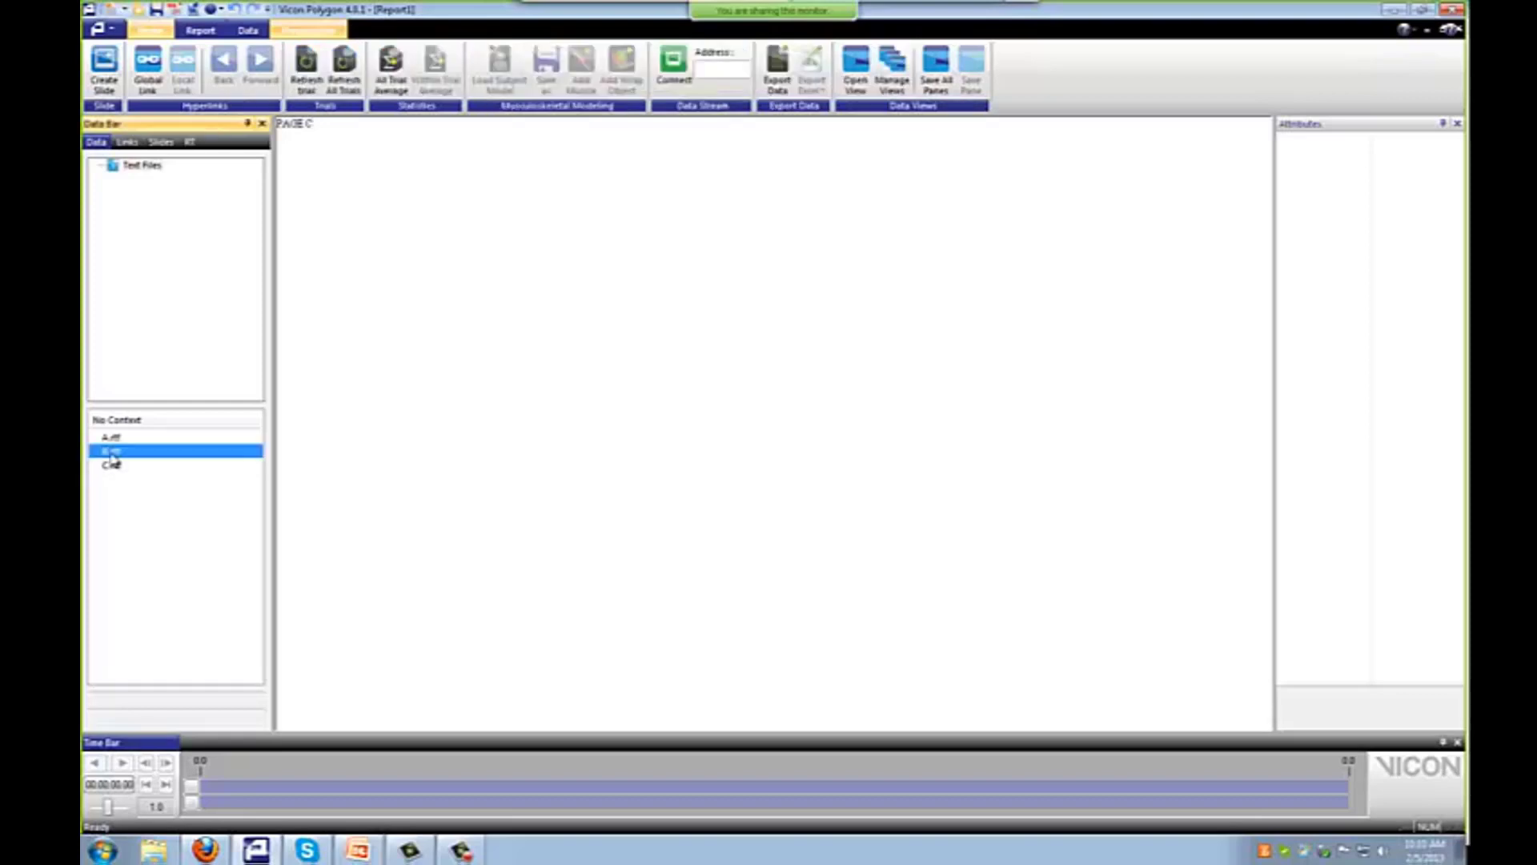
{"action": "left_click", "coordinate": [285, 139]}
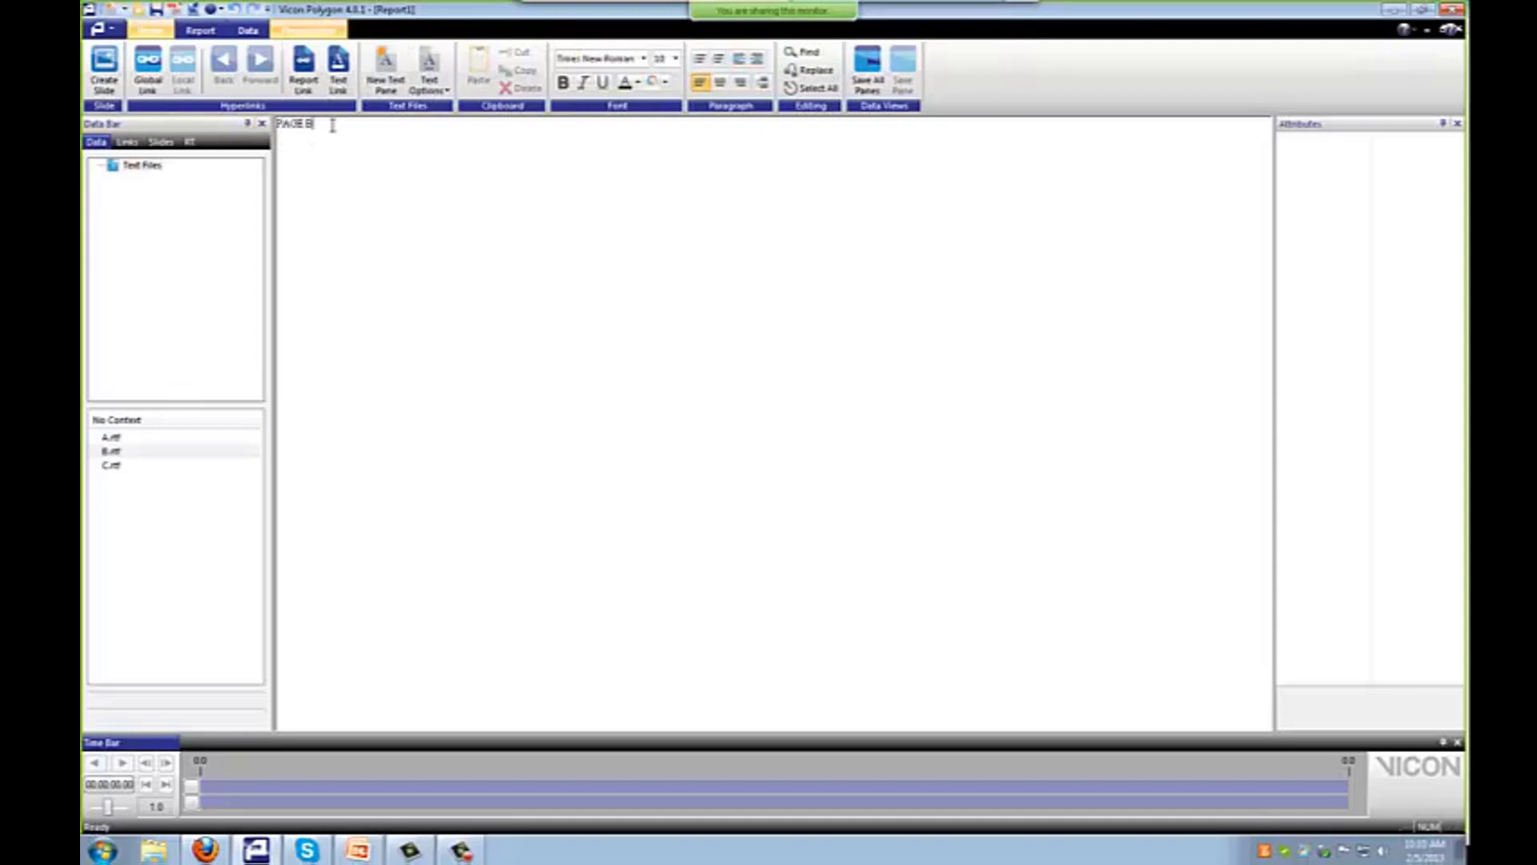
{"action": "left_click", "coordinate": [339, 71]}
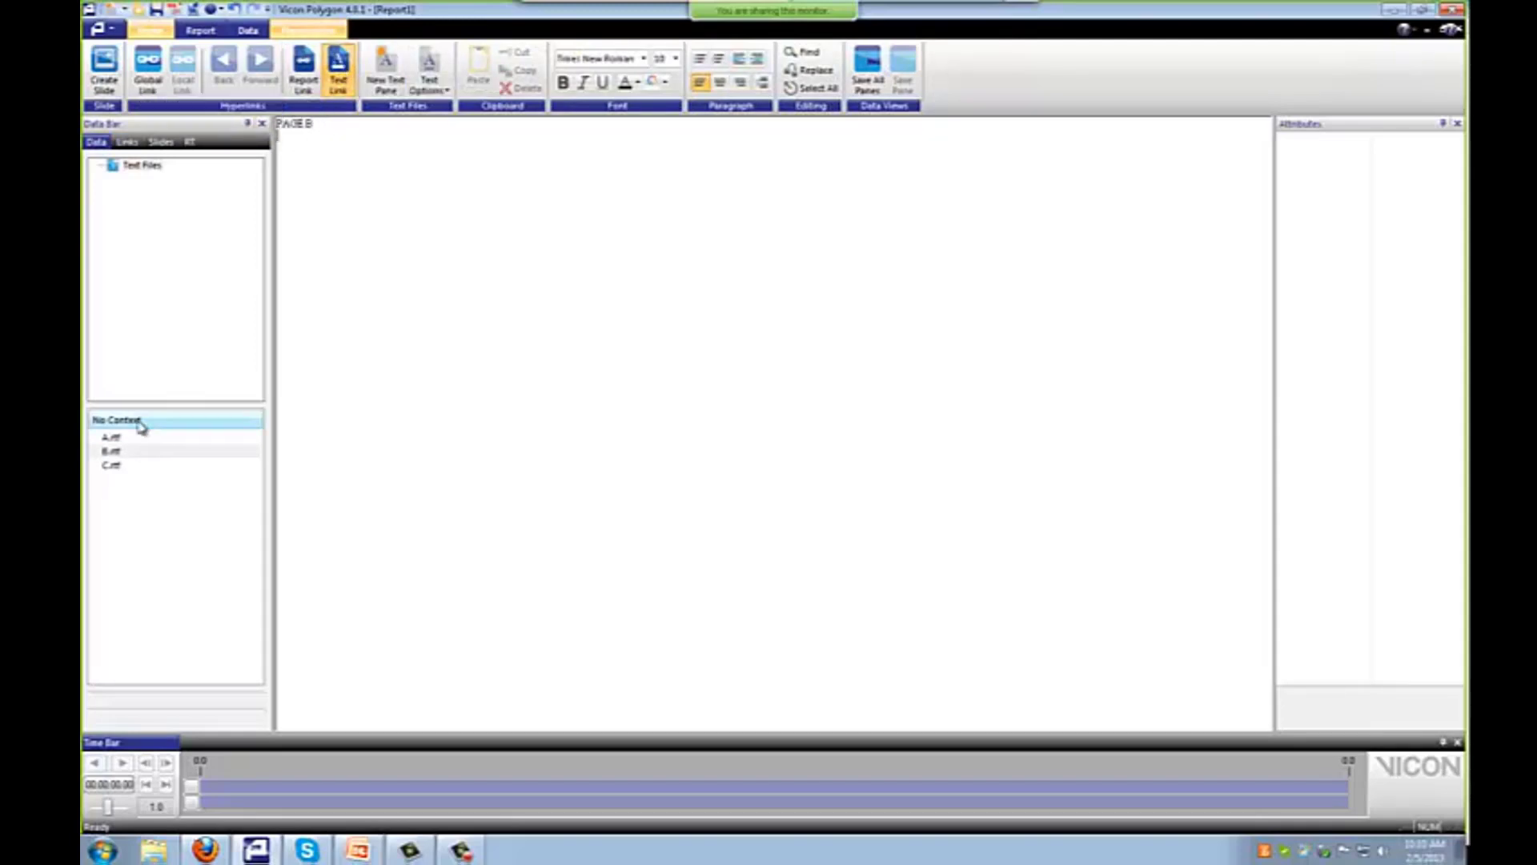
{"action": "left_click", "coordinate": [112, 466]}
{"action": "left_click", "coordinate": [320, 129]}
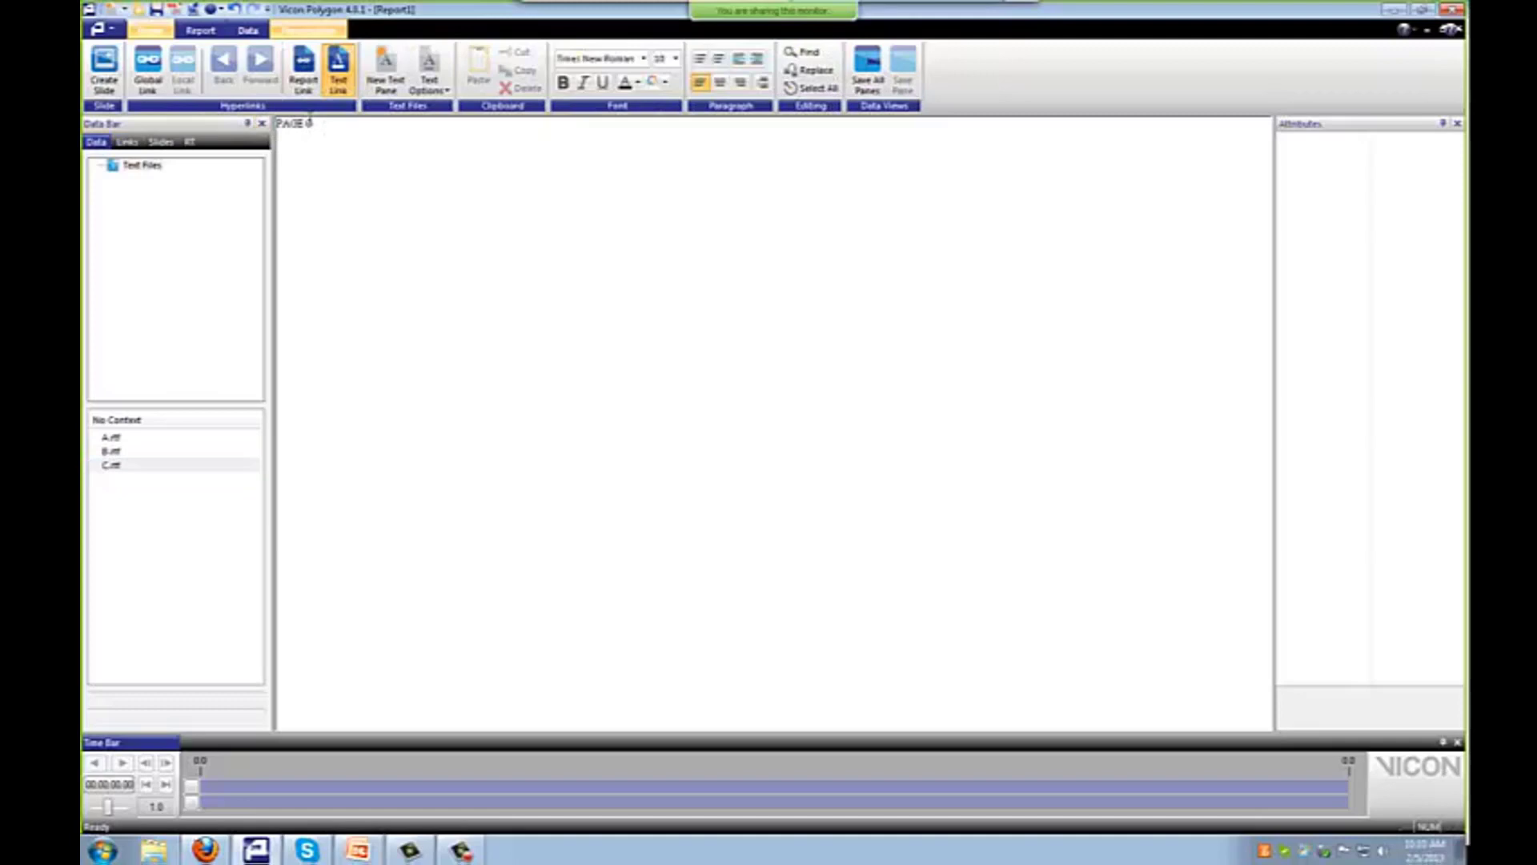
{"action": "left_click", "coordinate": [339, 81]}
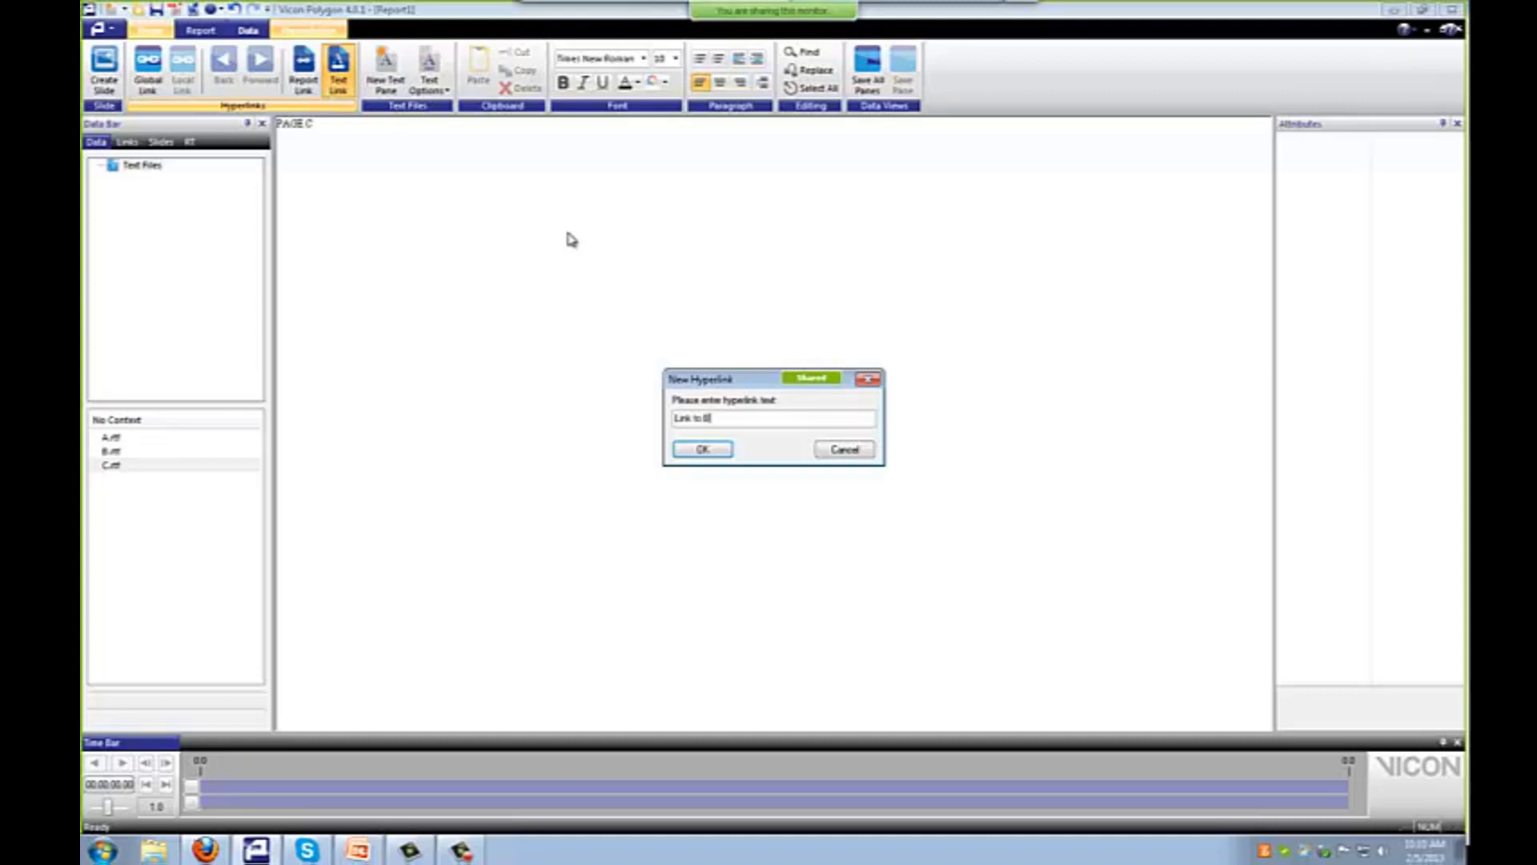
{"action": "type", "text": "Link to B"}
{"action": "left_click", "coordinate": [702, 448]}
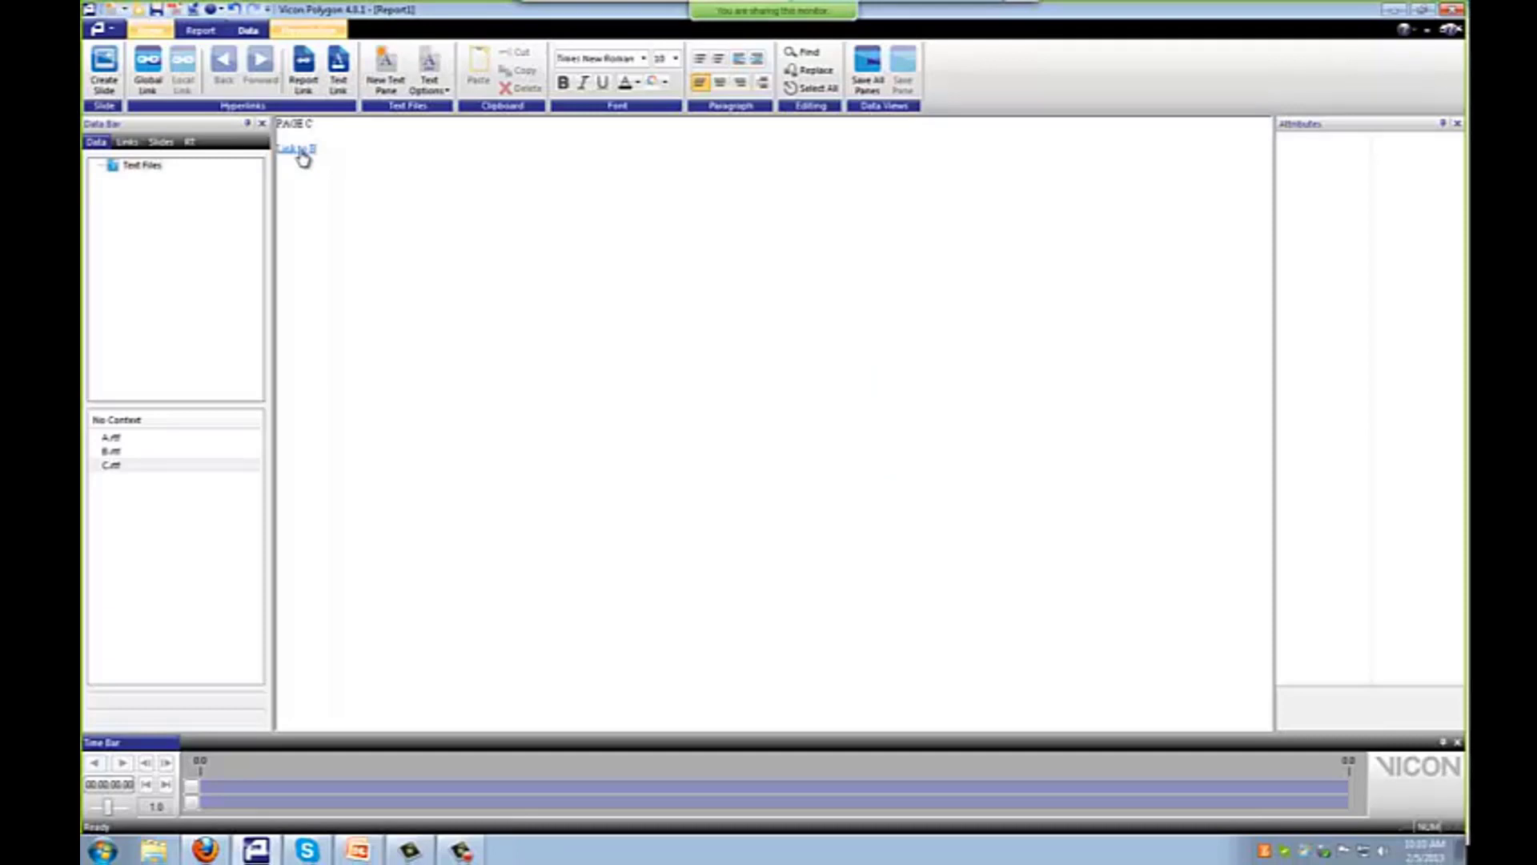
{"action": "left_click", "coordinate": [299, 149]}
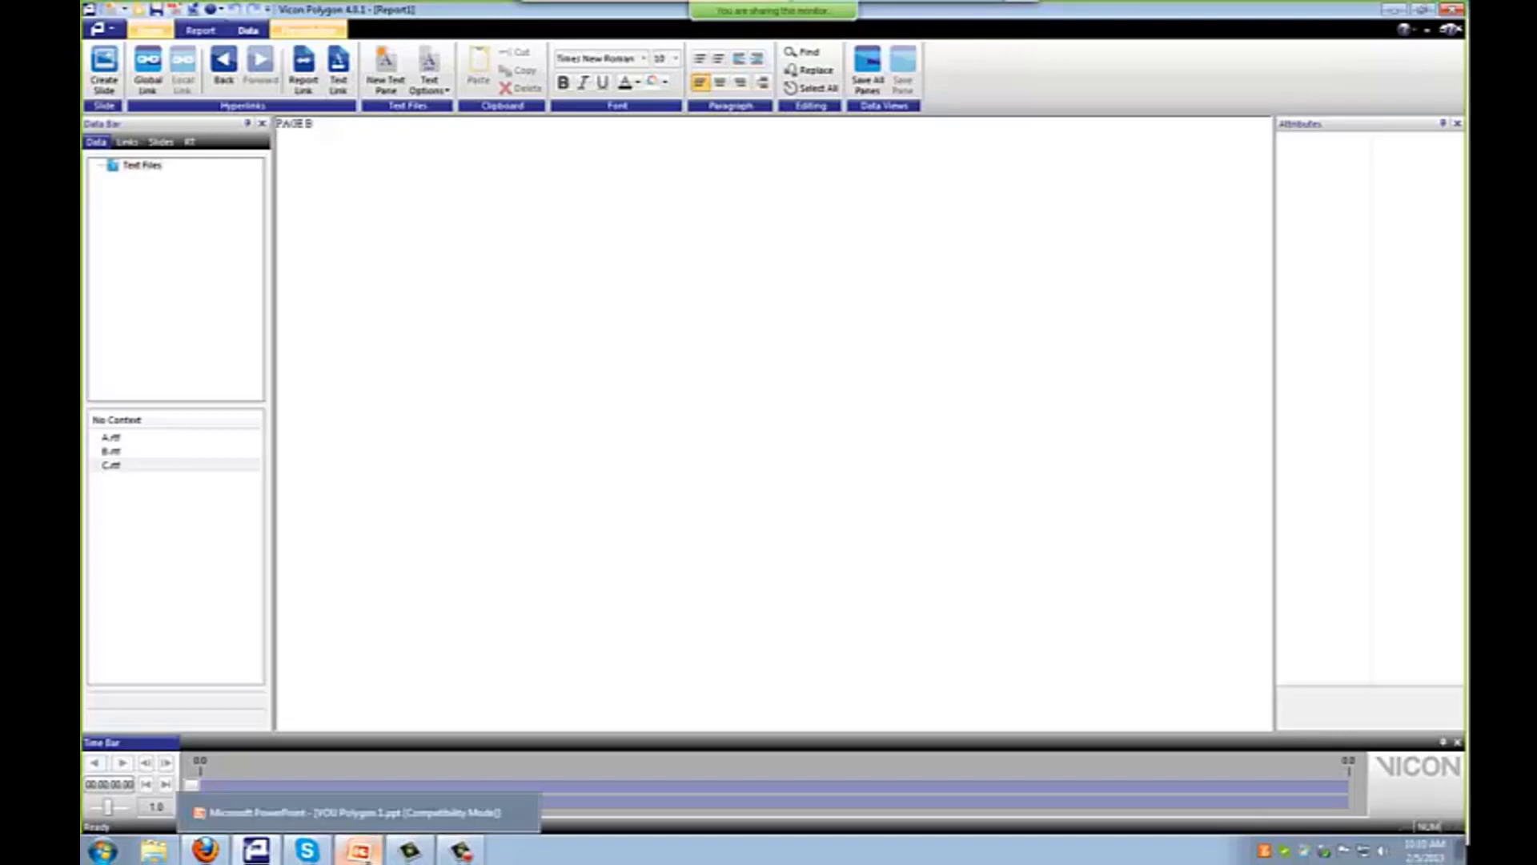
- Present 'Creating a report', revealing each point and arrow up to the saved Report 1 icon
{"action": "left_click", "coordinate": [358, 851]}
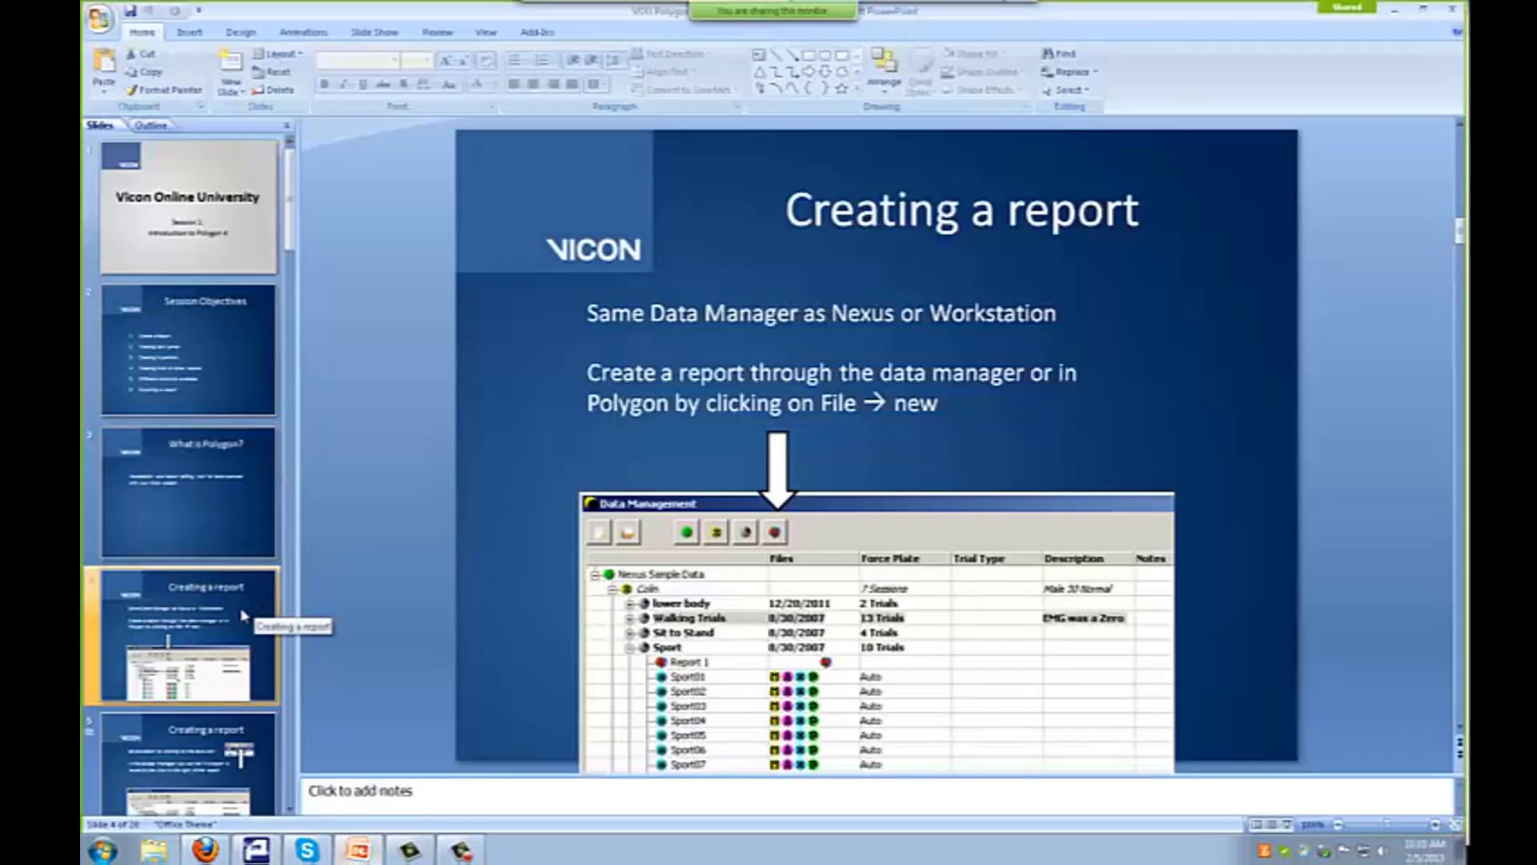
{"action": "left_click", "coordinate": [1286, 825]}
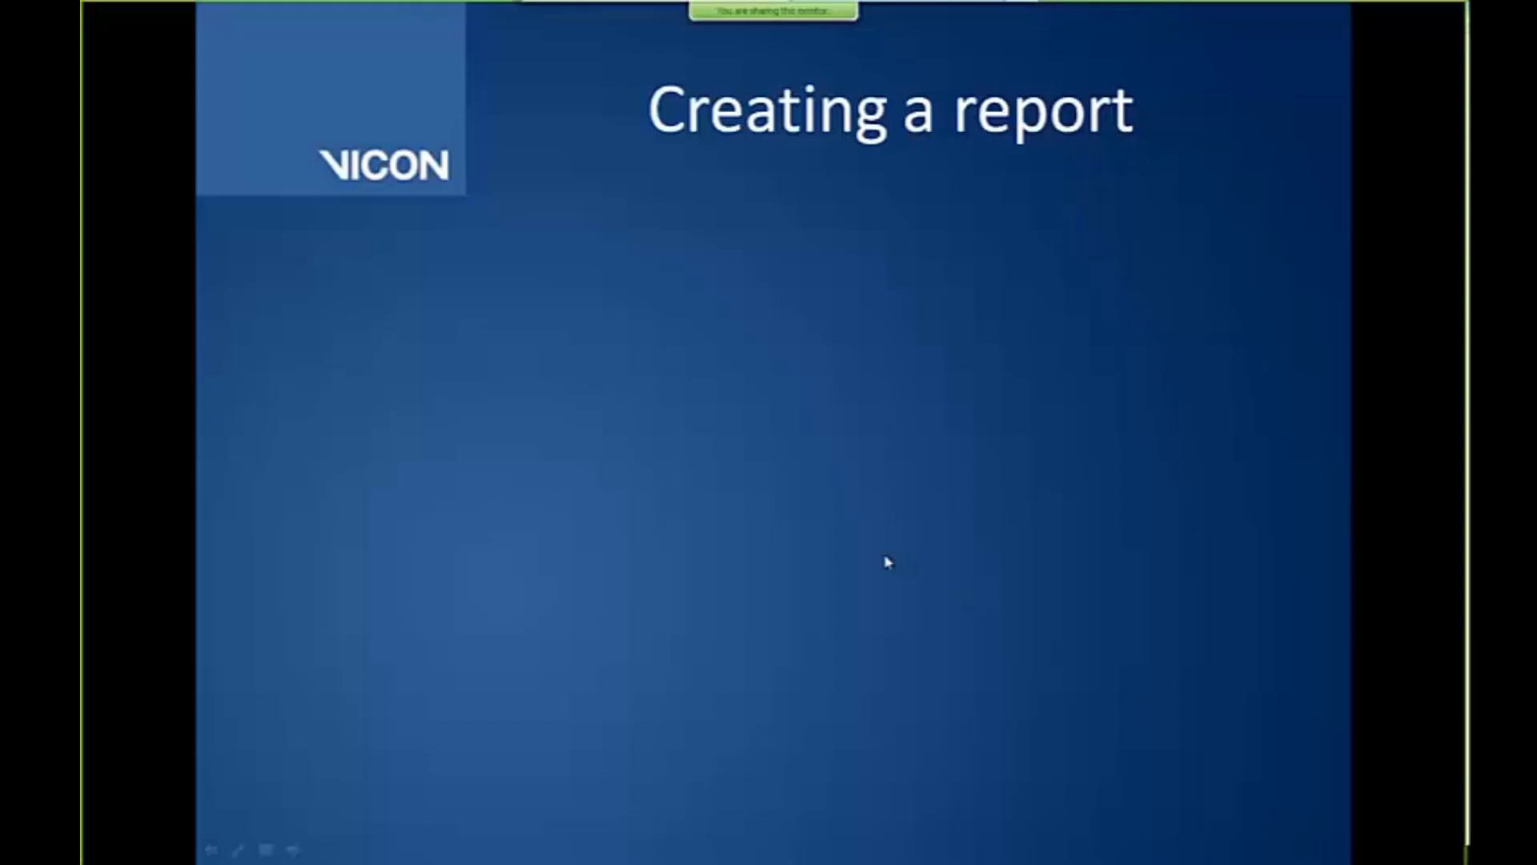
{"action": "left_click", "coordinate": [875, 515]}
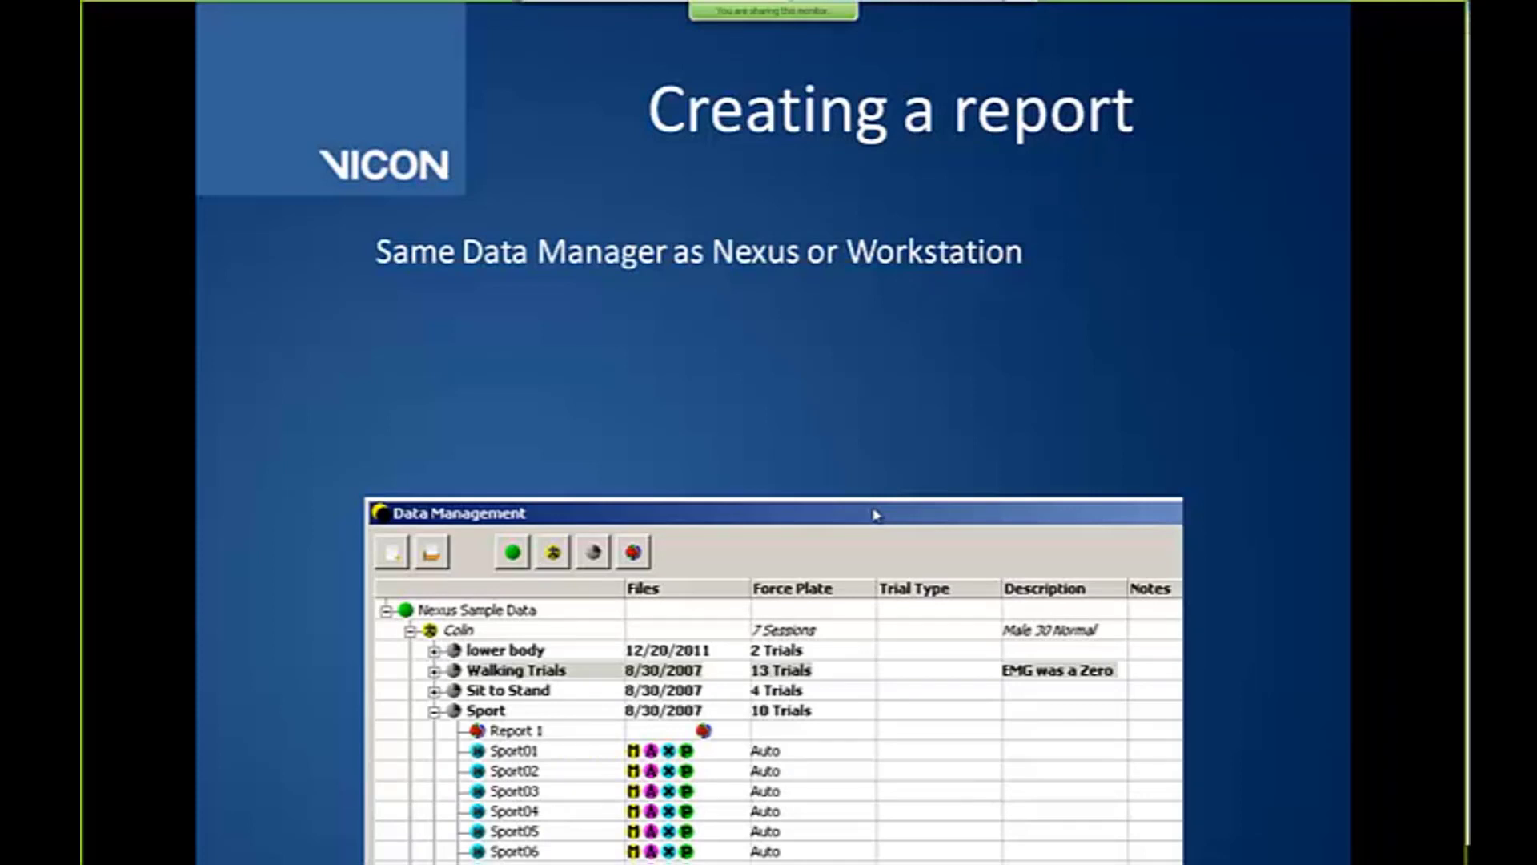
{"action": "left_click", "coordinate": [875, 514]}
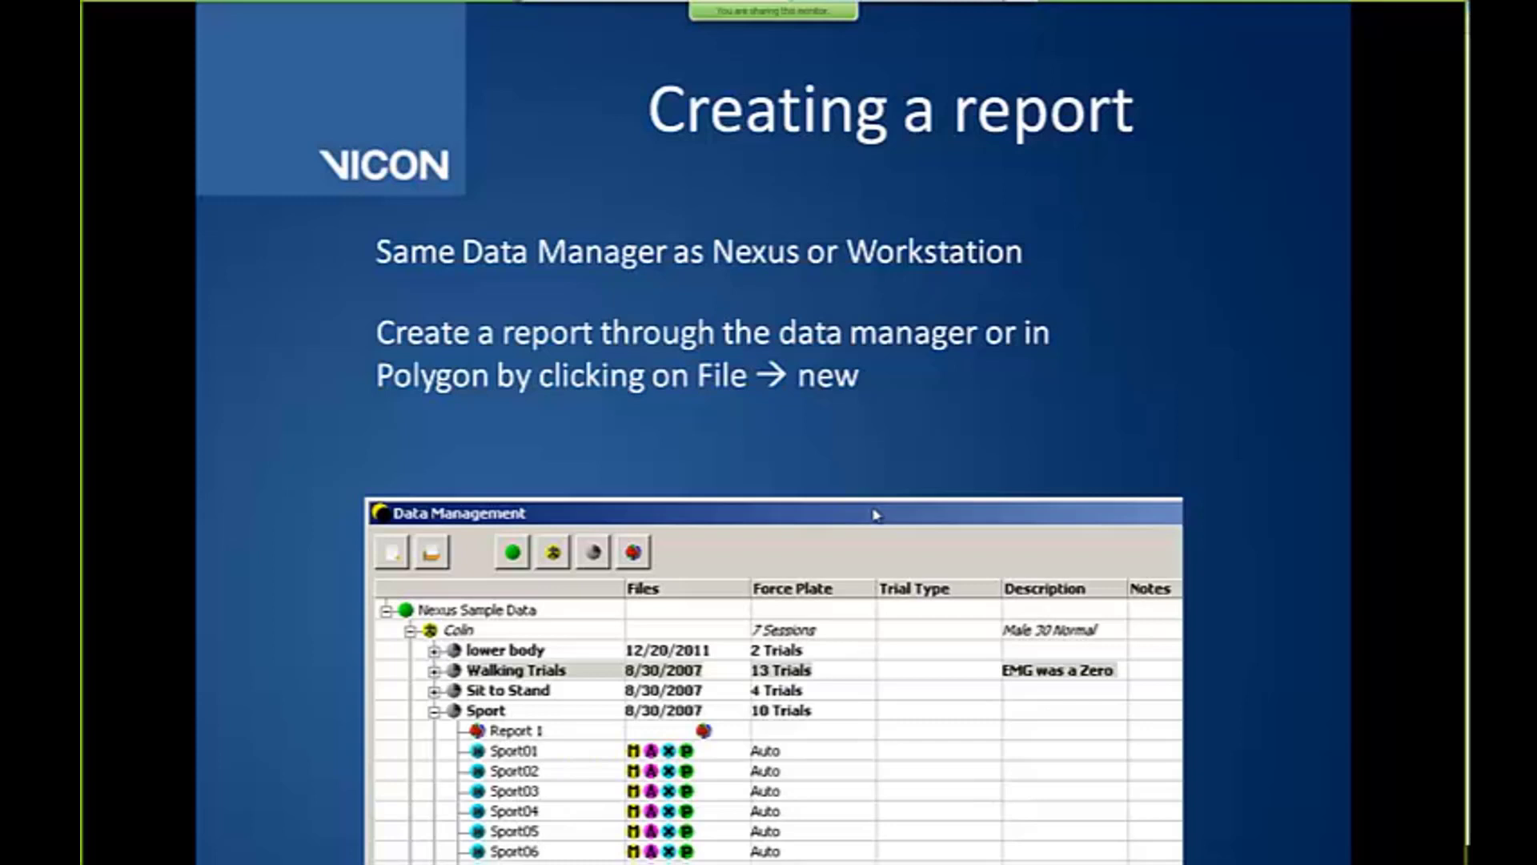
{"action": "left_click", "coordinate": [875, 514]}
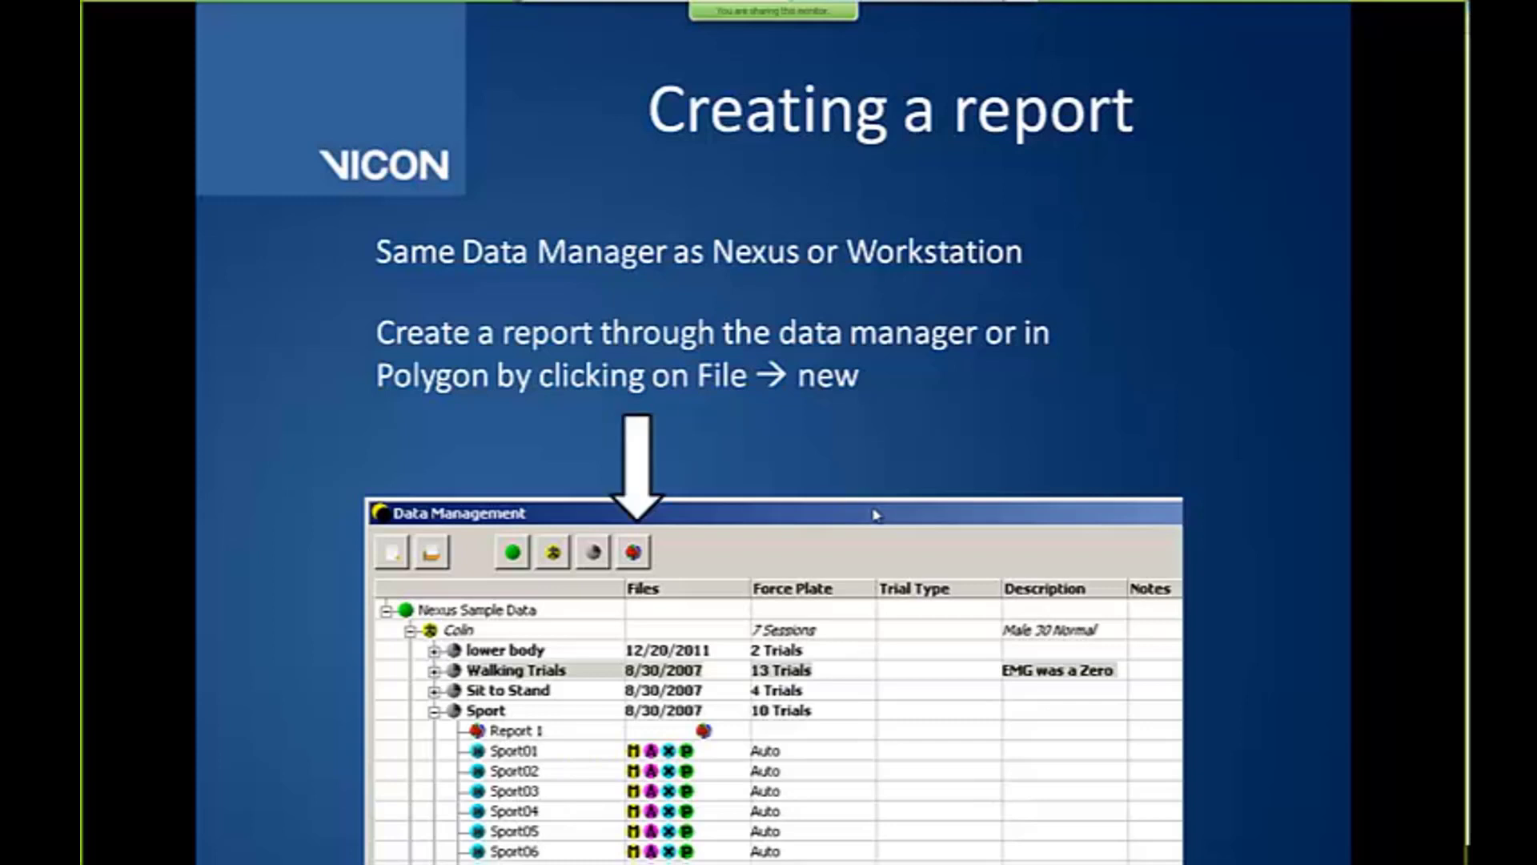
{"action": "left_click", "coordinate": [875, 514]}
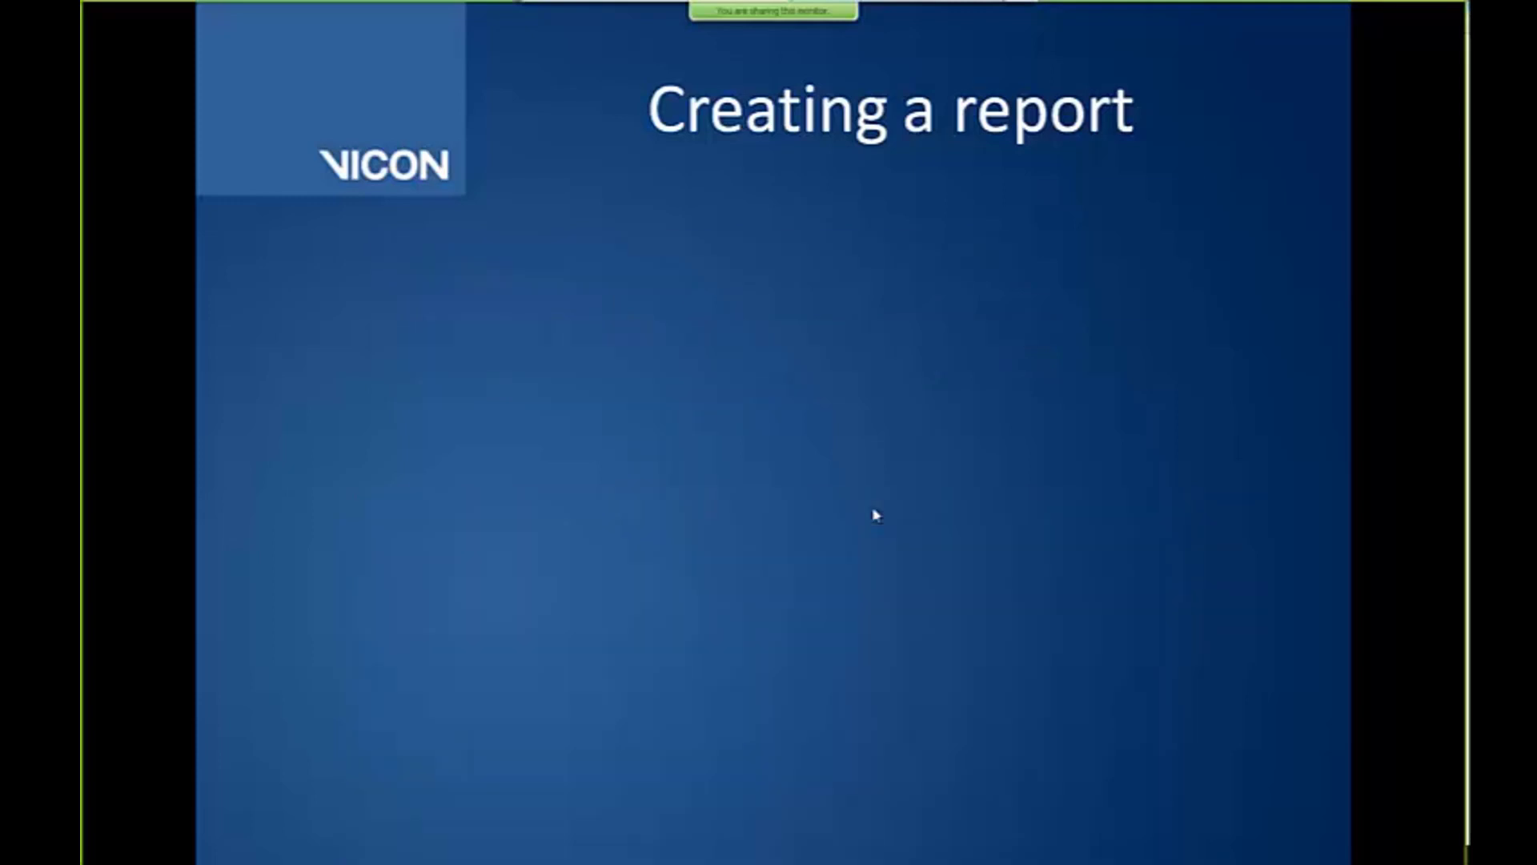
{"action": "left_click", "coordinate": [875, 514]}
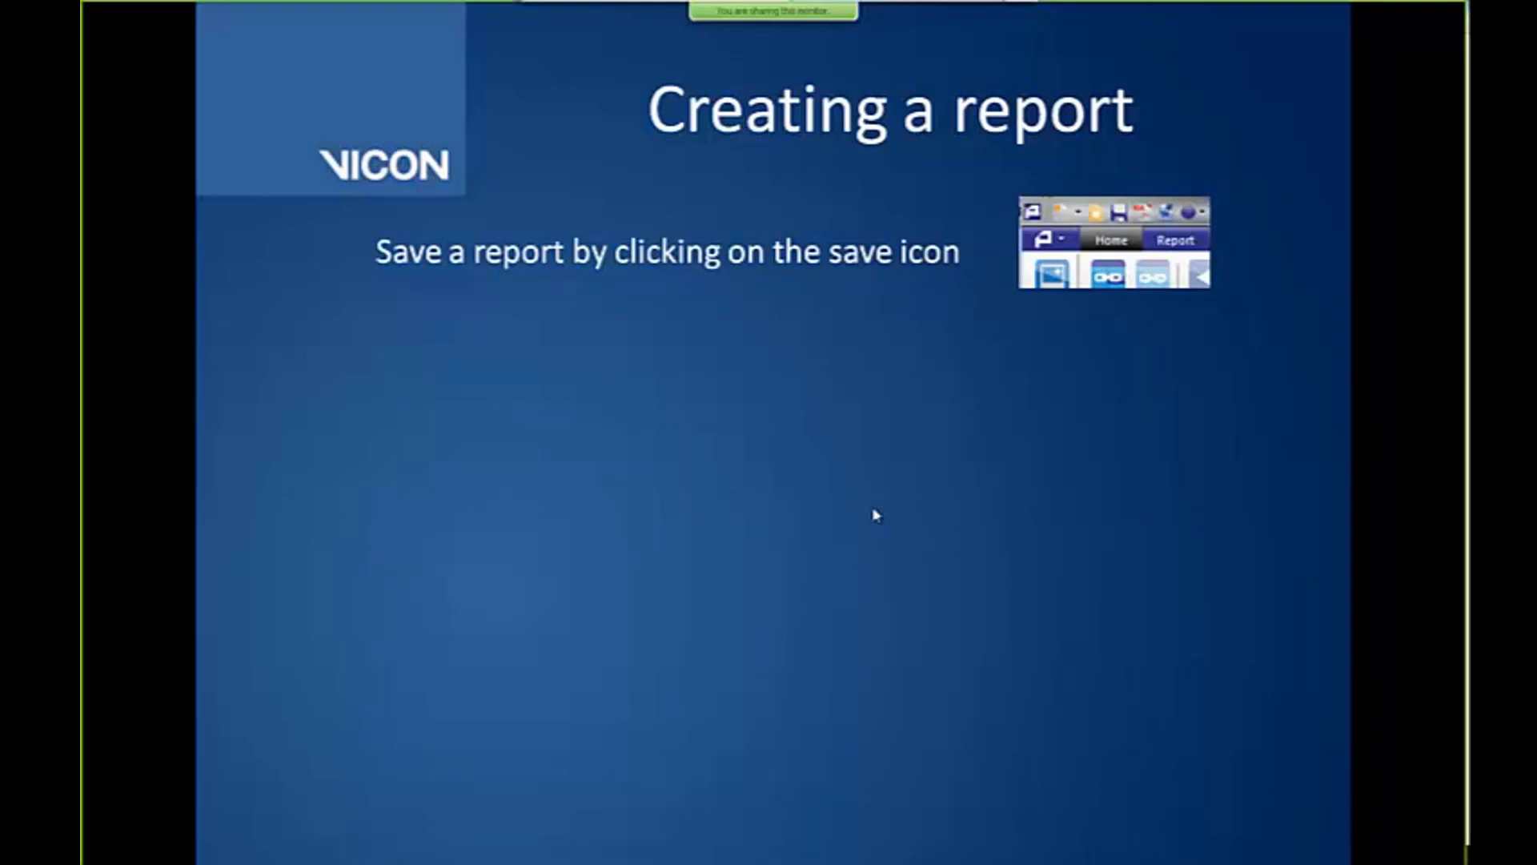
{"action": "left_click", "coordinate": [875, 514]}
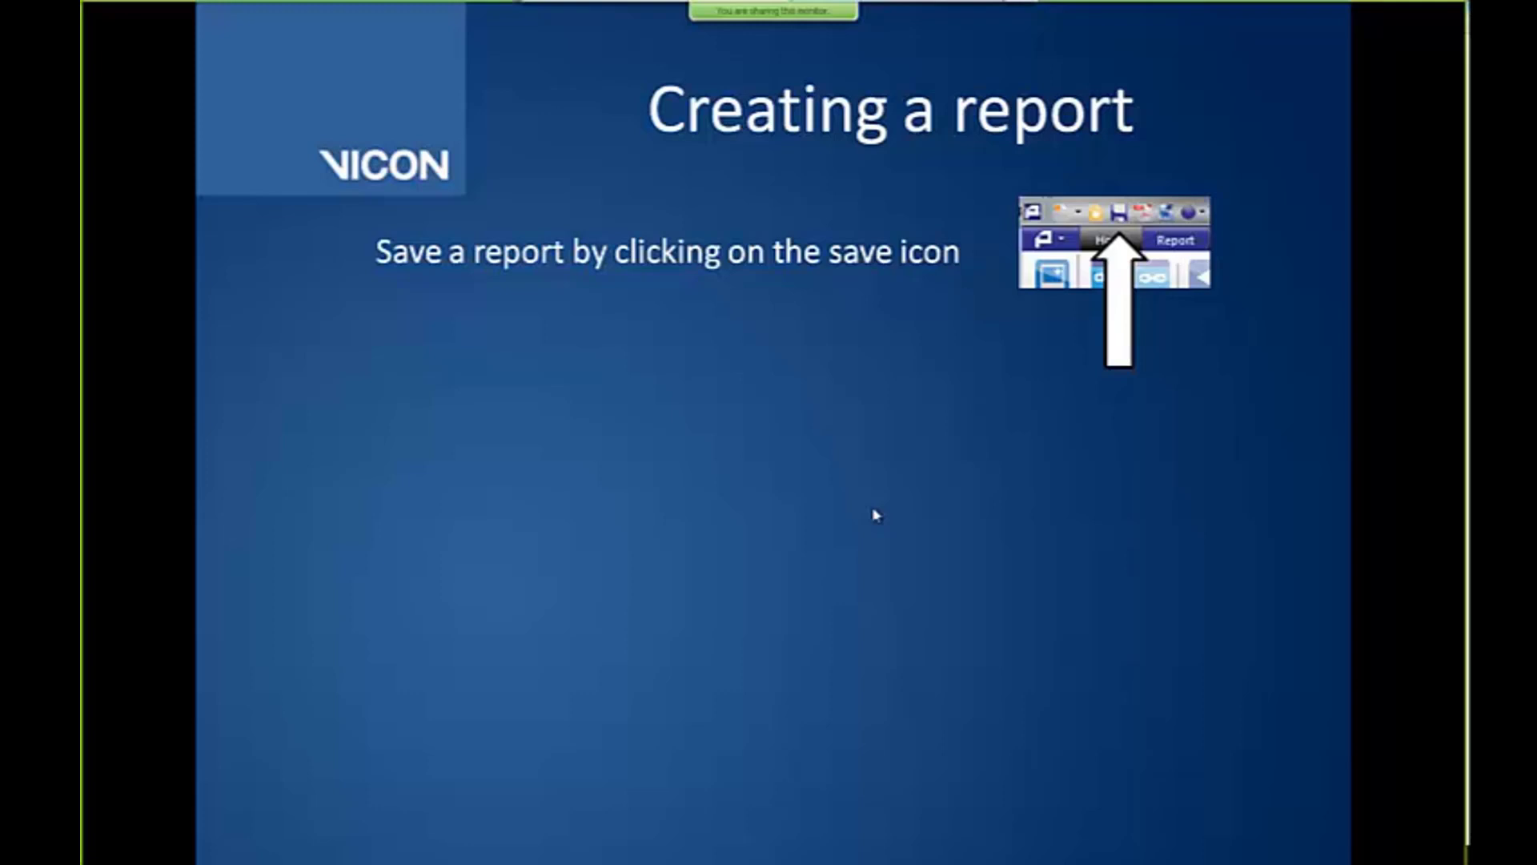
{"action": "left_click", "coordinate": [874, 514]}
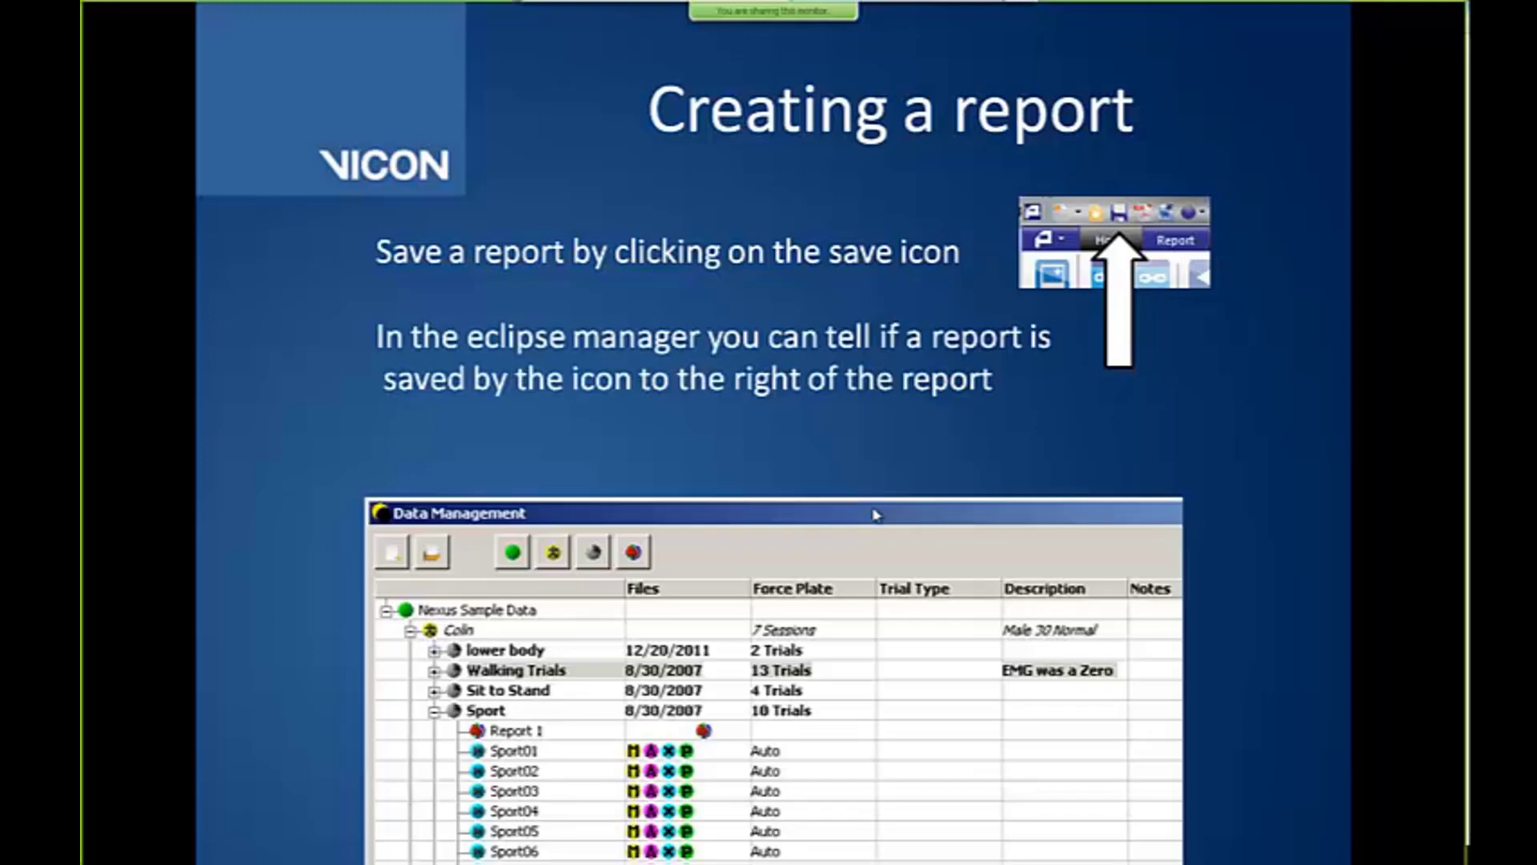
{"action": "left_click", "coordinate": [875, 514]}
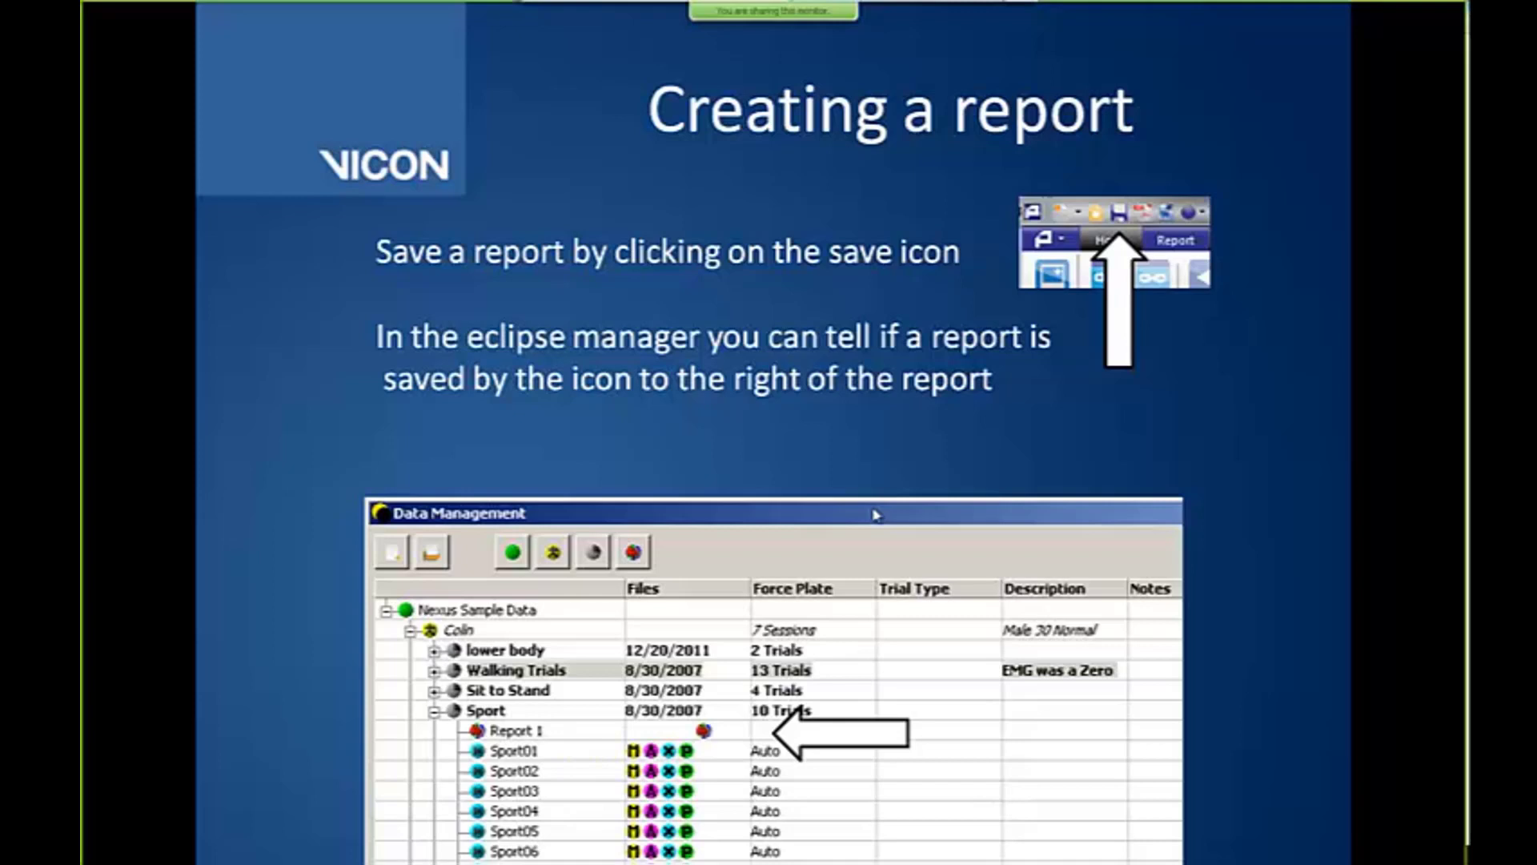
- Present the Layout slide's Data Bar, Time Bar and Workspace outlines, then the Text Pane slide's points
{"action": "left_click", "coordinate": [875, 514]}
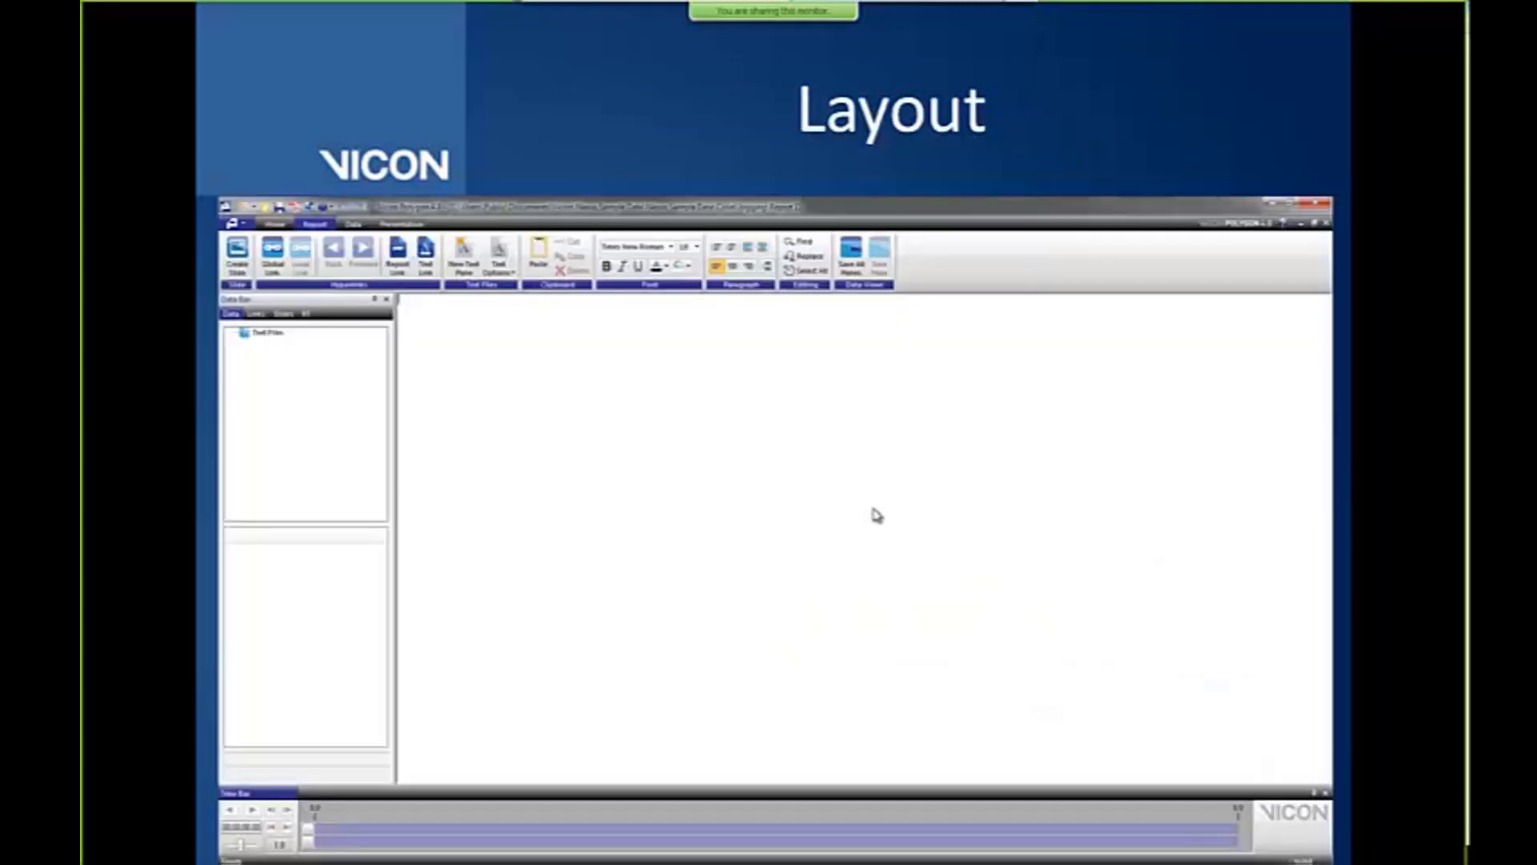
{"action": "left_click", "coordinate": [876, 514]}
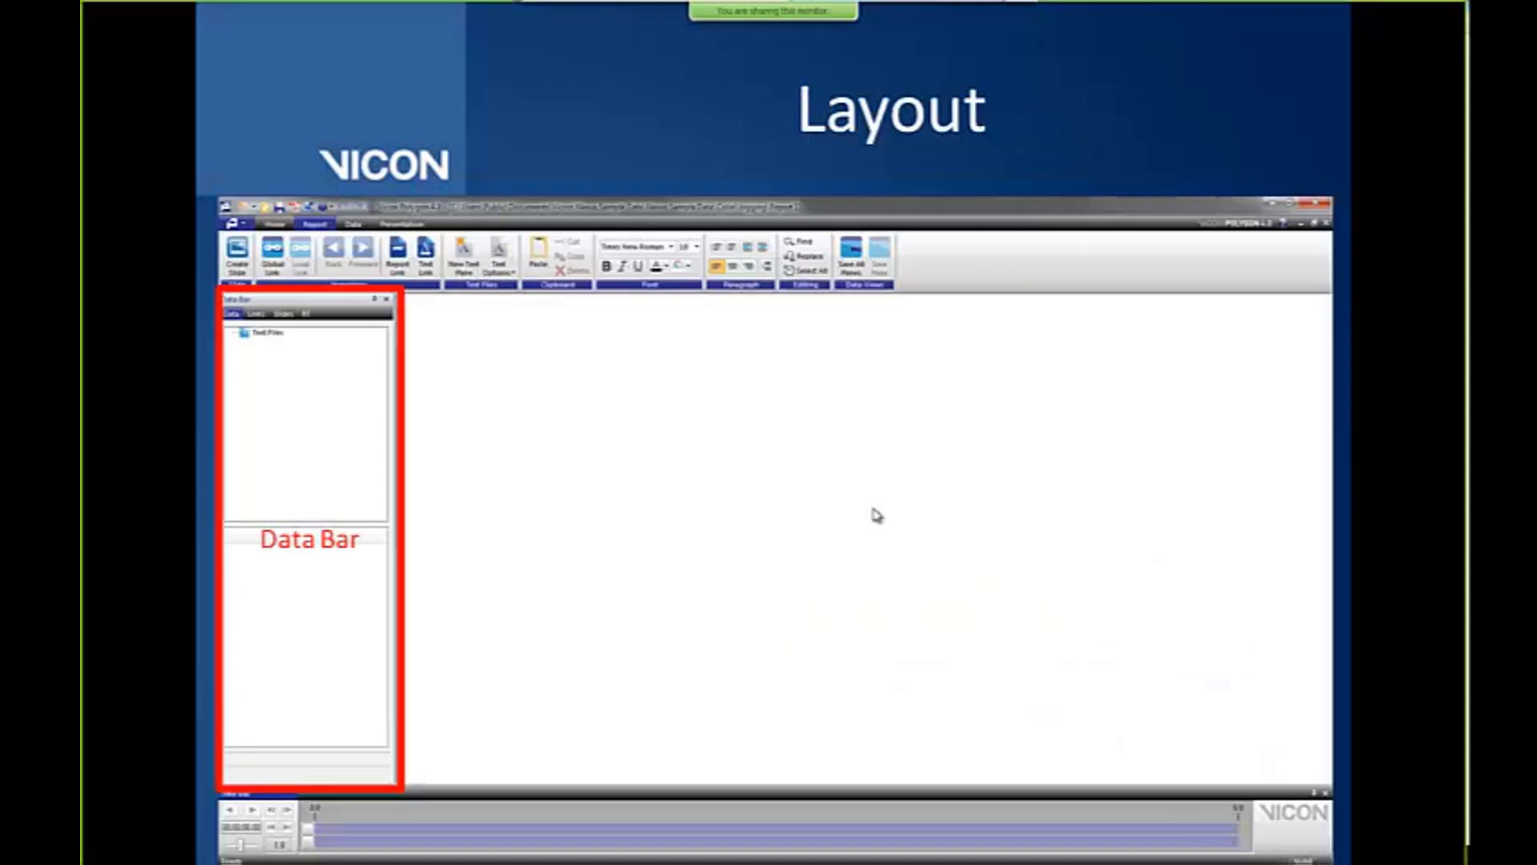
{"action": "left_click", "coordinate": [876, 514]}
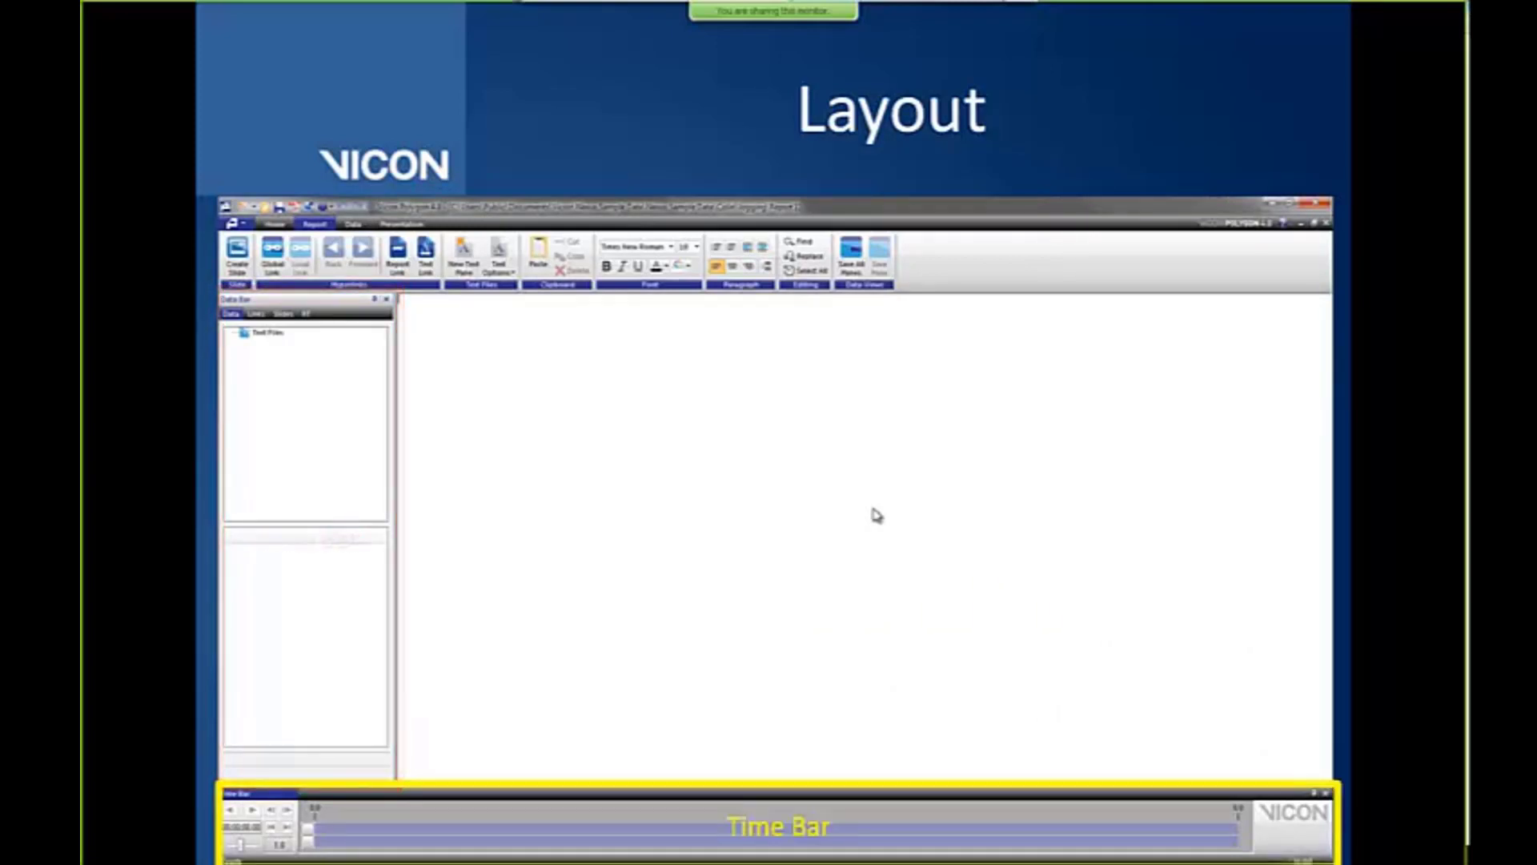
{"action": "left_click", "coordinate": [876, 515]}
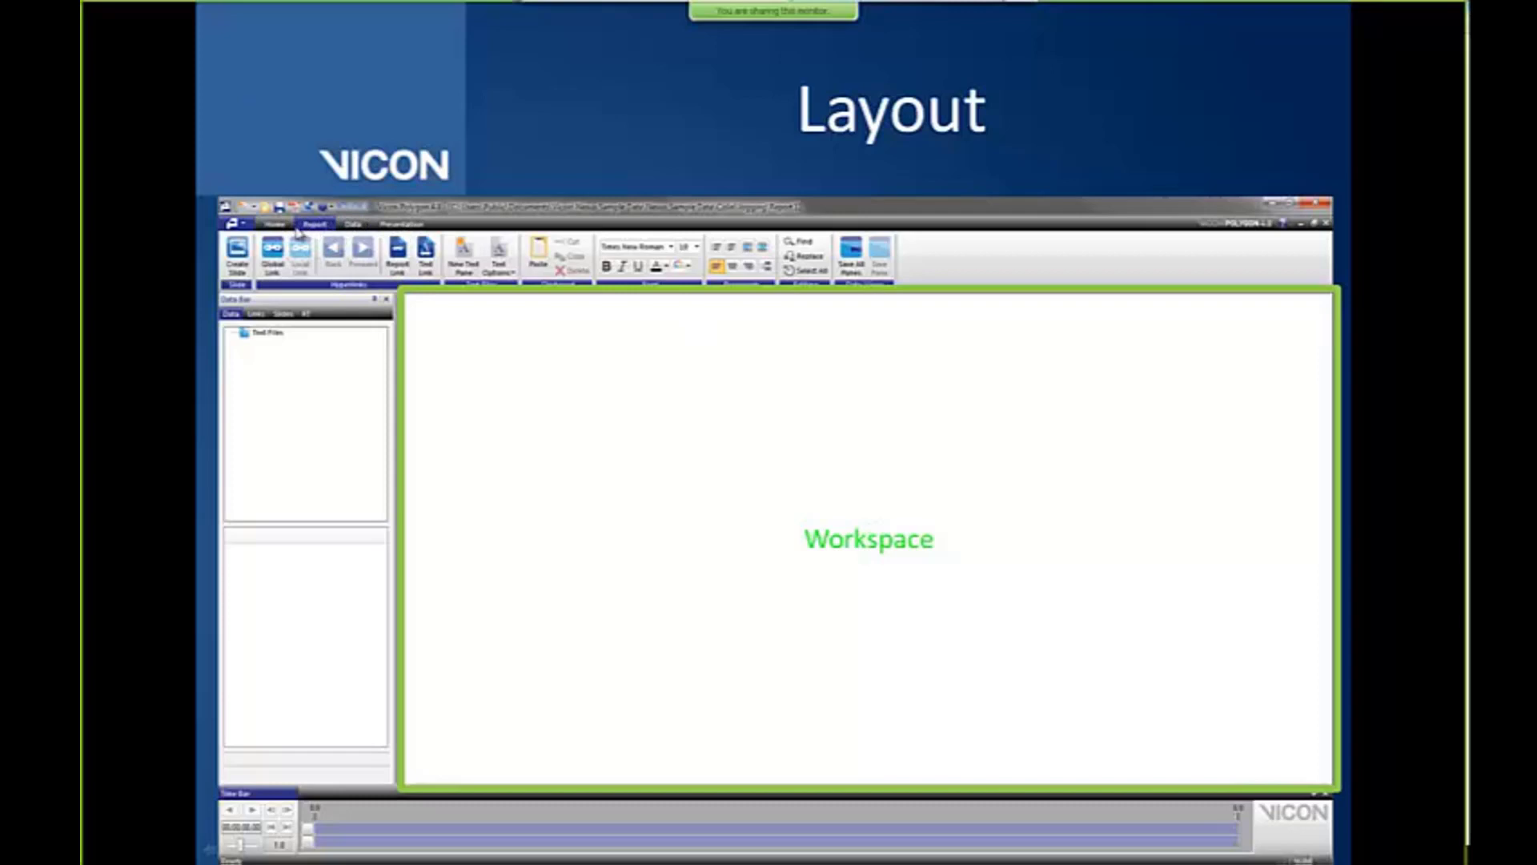
{"action": "left_click", "coordinate": [399, 232]}
{"action": "left_click", "coordinate": [398, 232]}
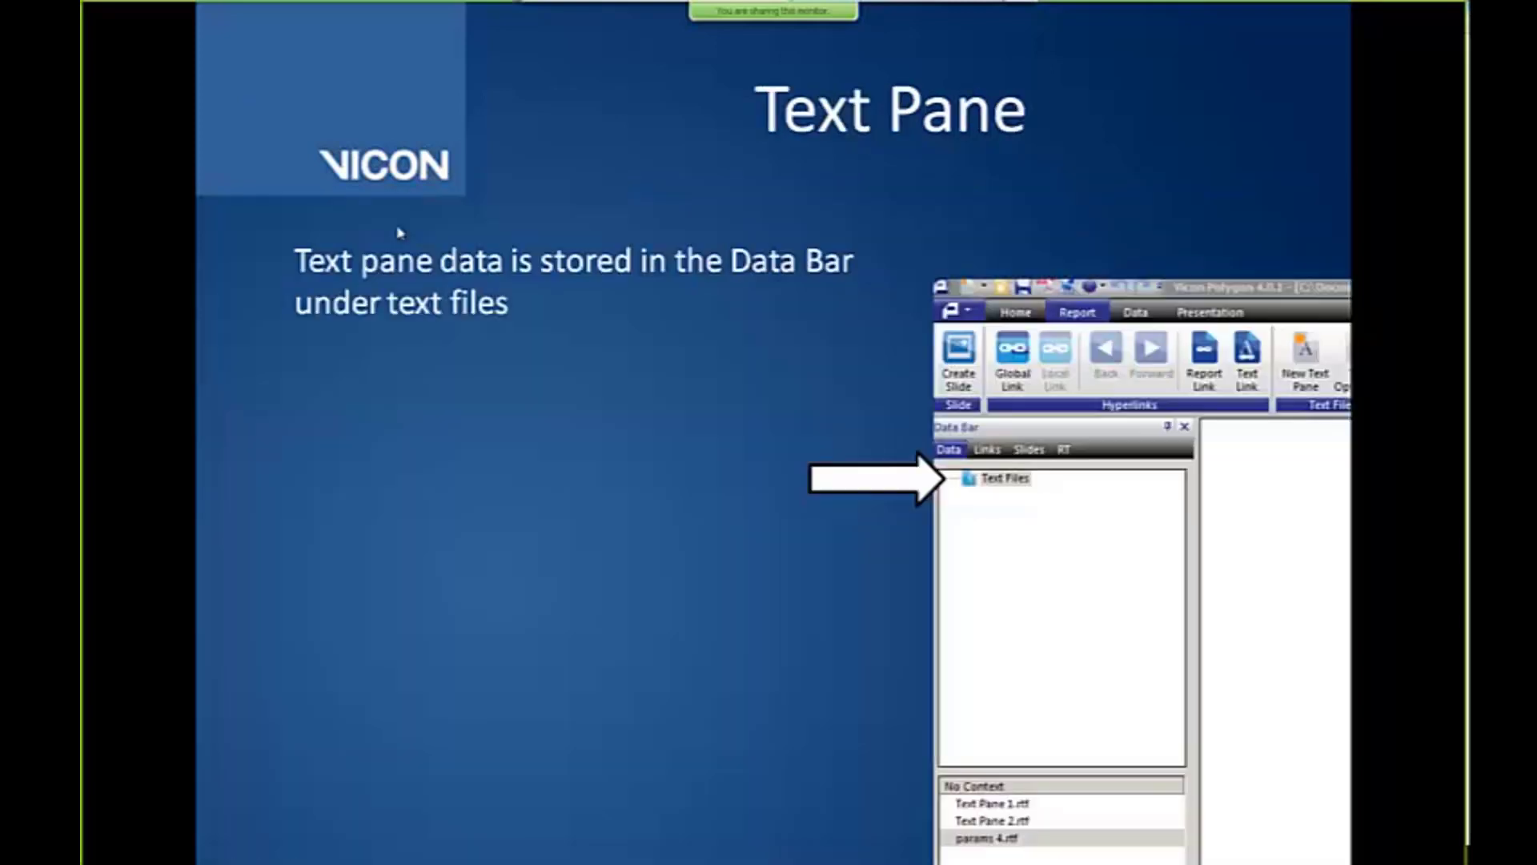
{"action": "left_click", "coordinate": [920, 506]}
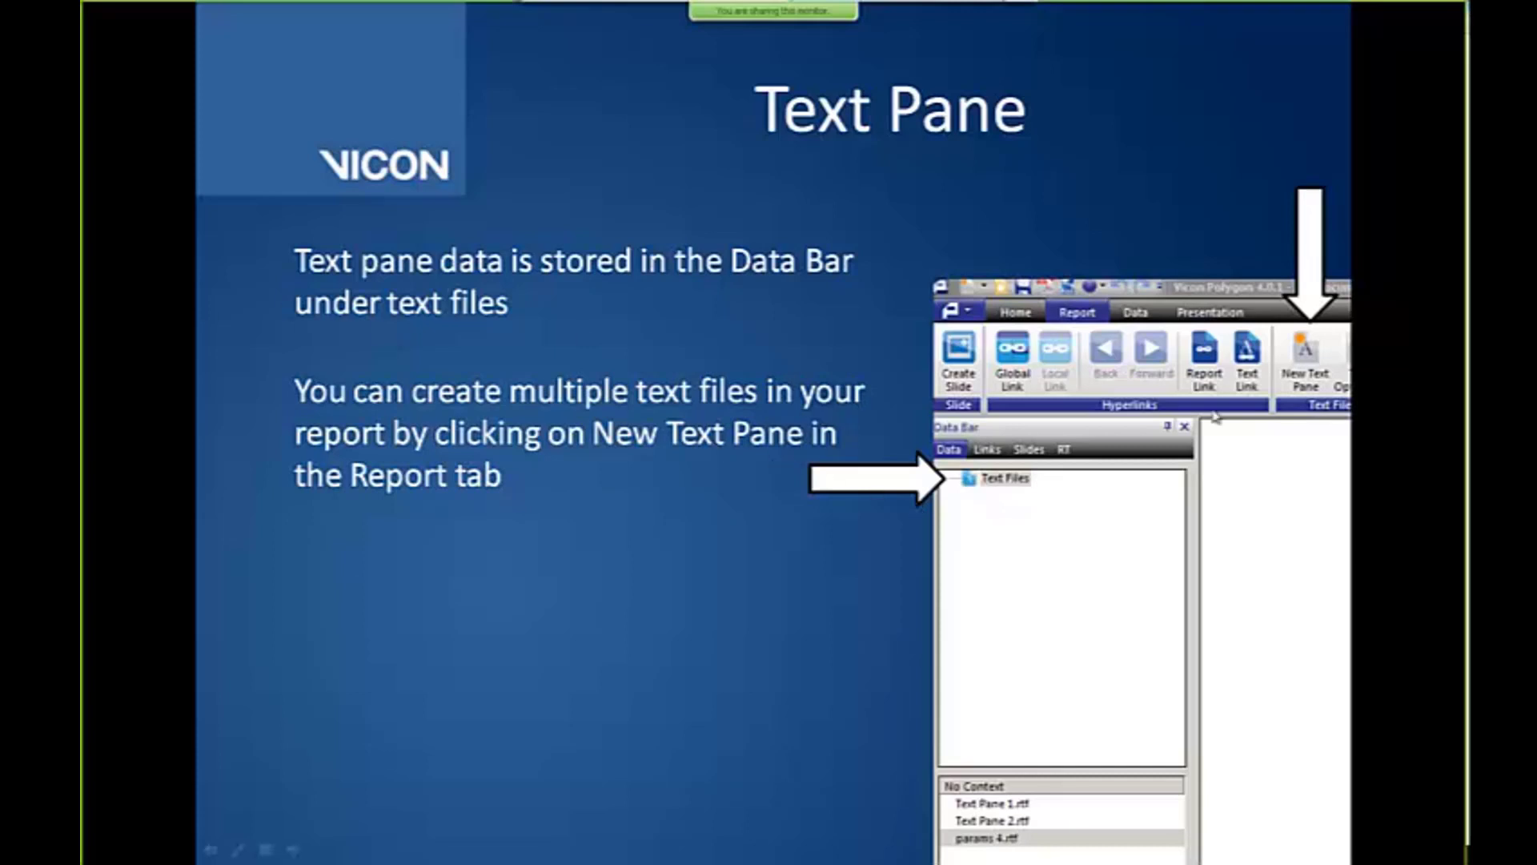
{"action": "left_click", "coordinate": [1314, 380]}
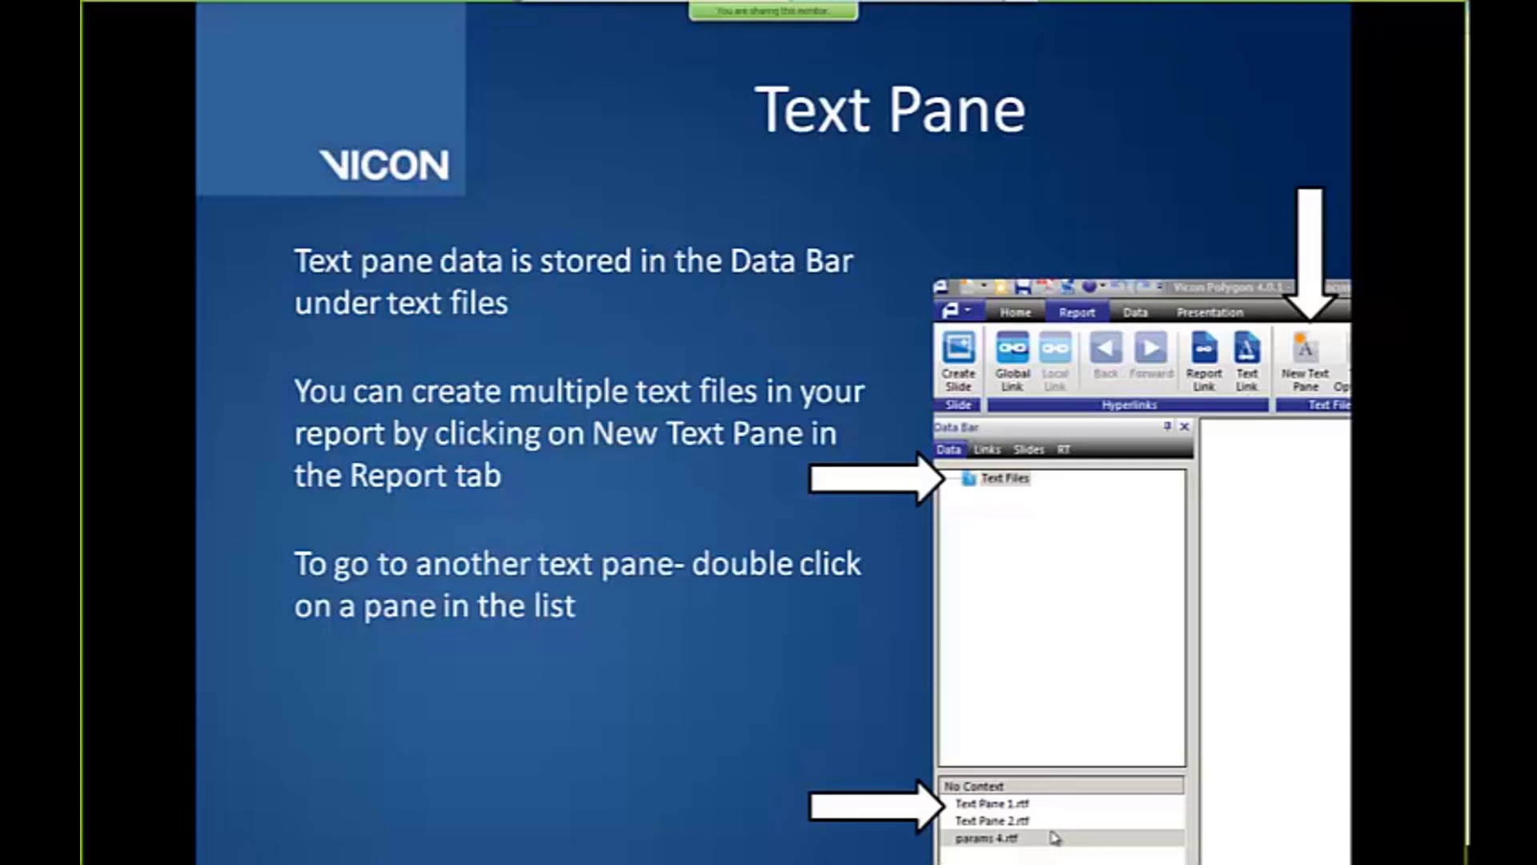
- Reveal the six text-link steps through 'Getting two text panes on the same page', then return to Polygon
{"action": "key", "text": "Right"}
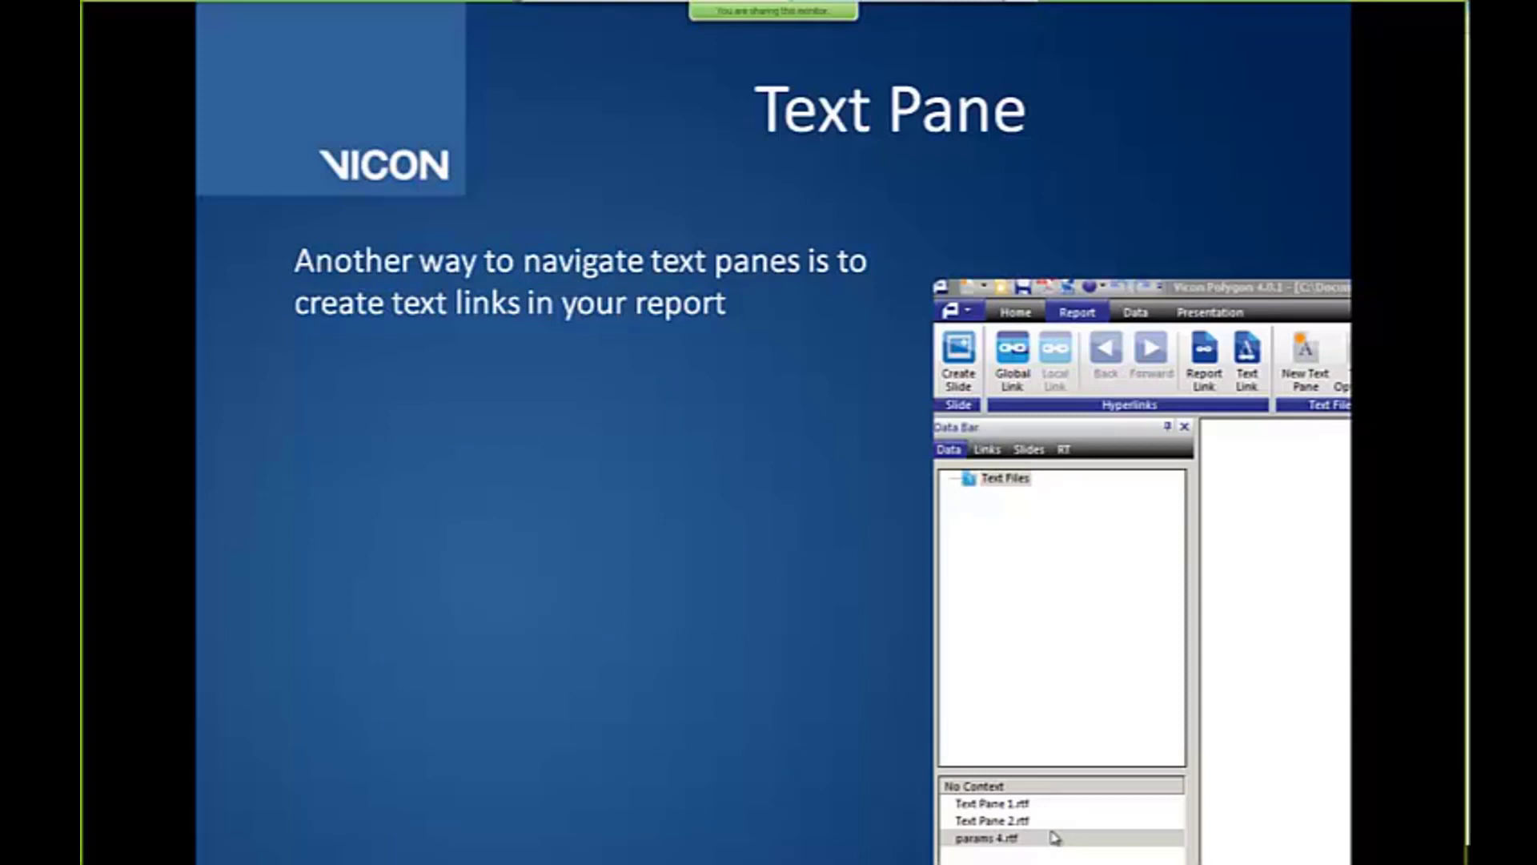
{"action": "key", "text": "Right"}
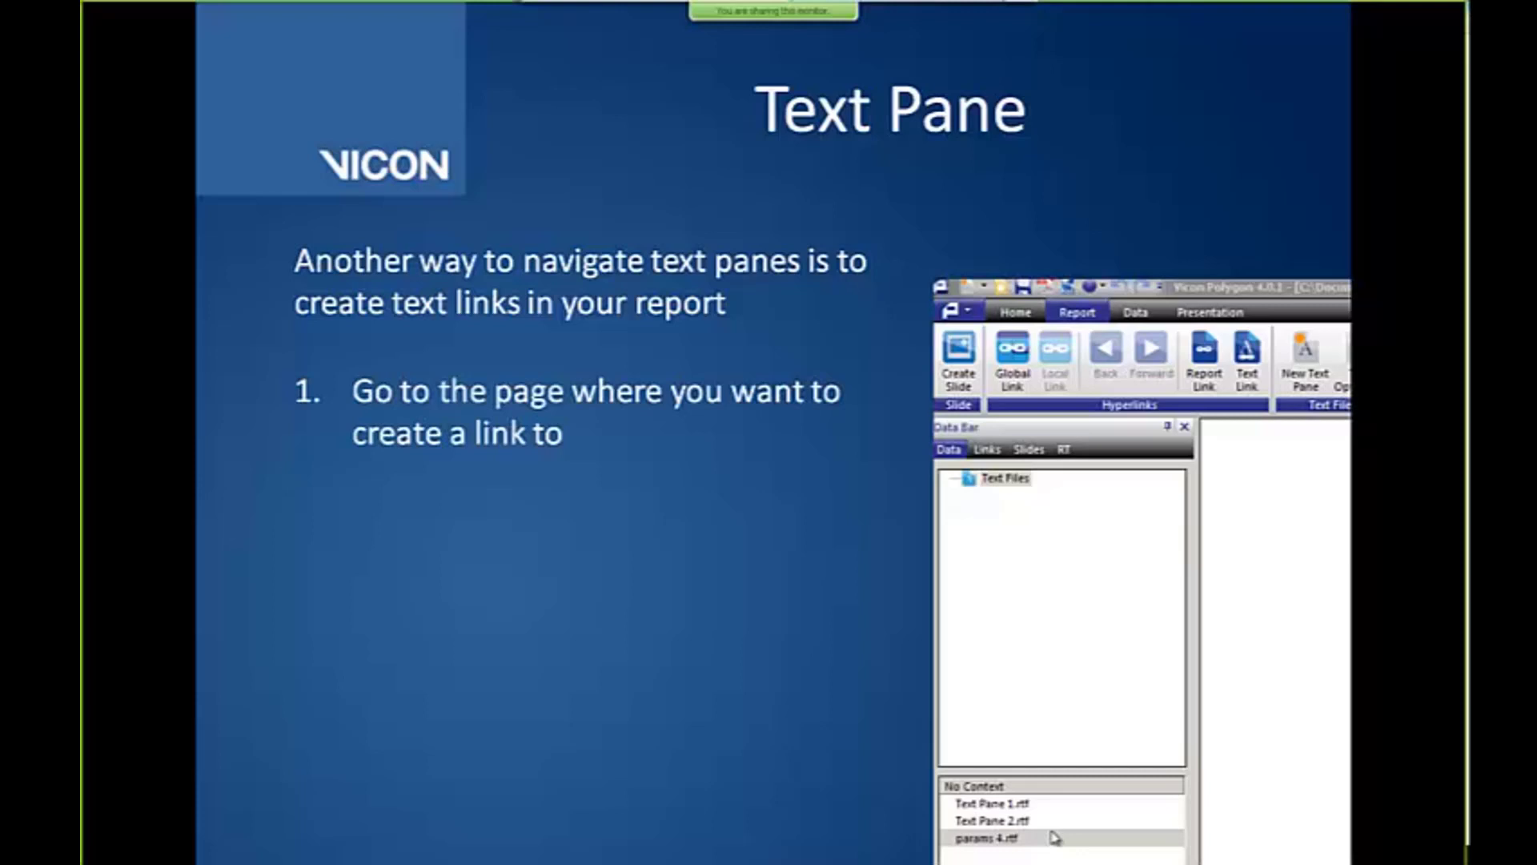
{"action": "key", "text": "Right"}
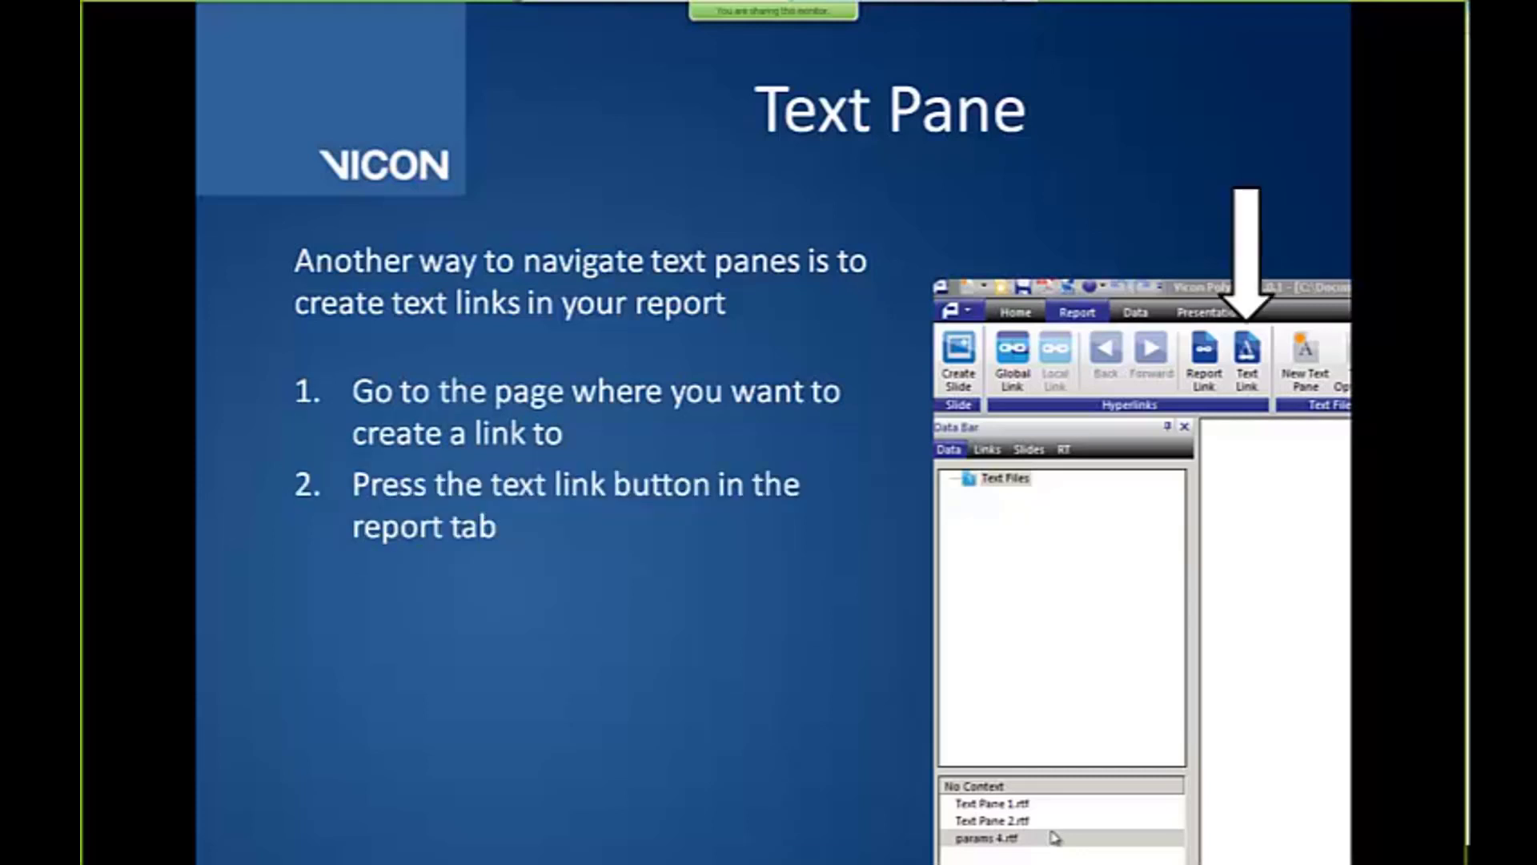
{"action": "key", "text": "Right"}
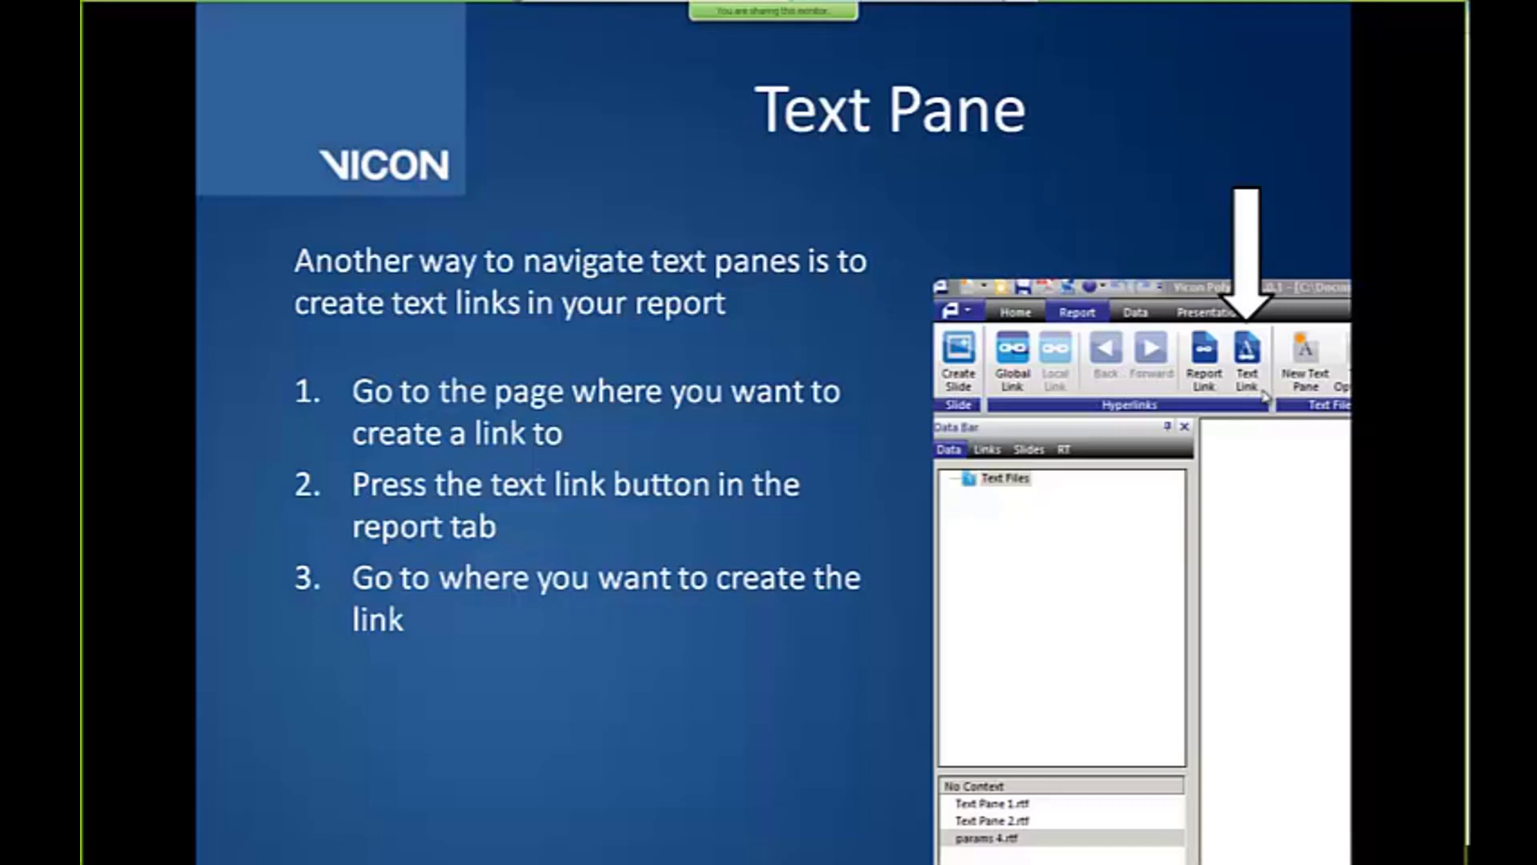
{"action": "key", "text": "Right"}
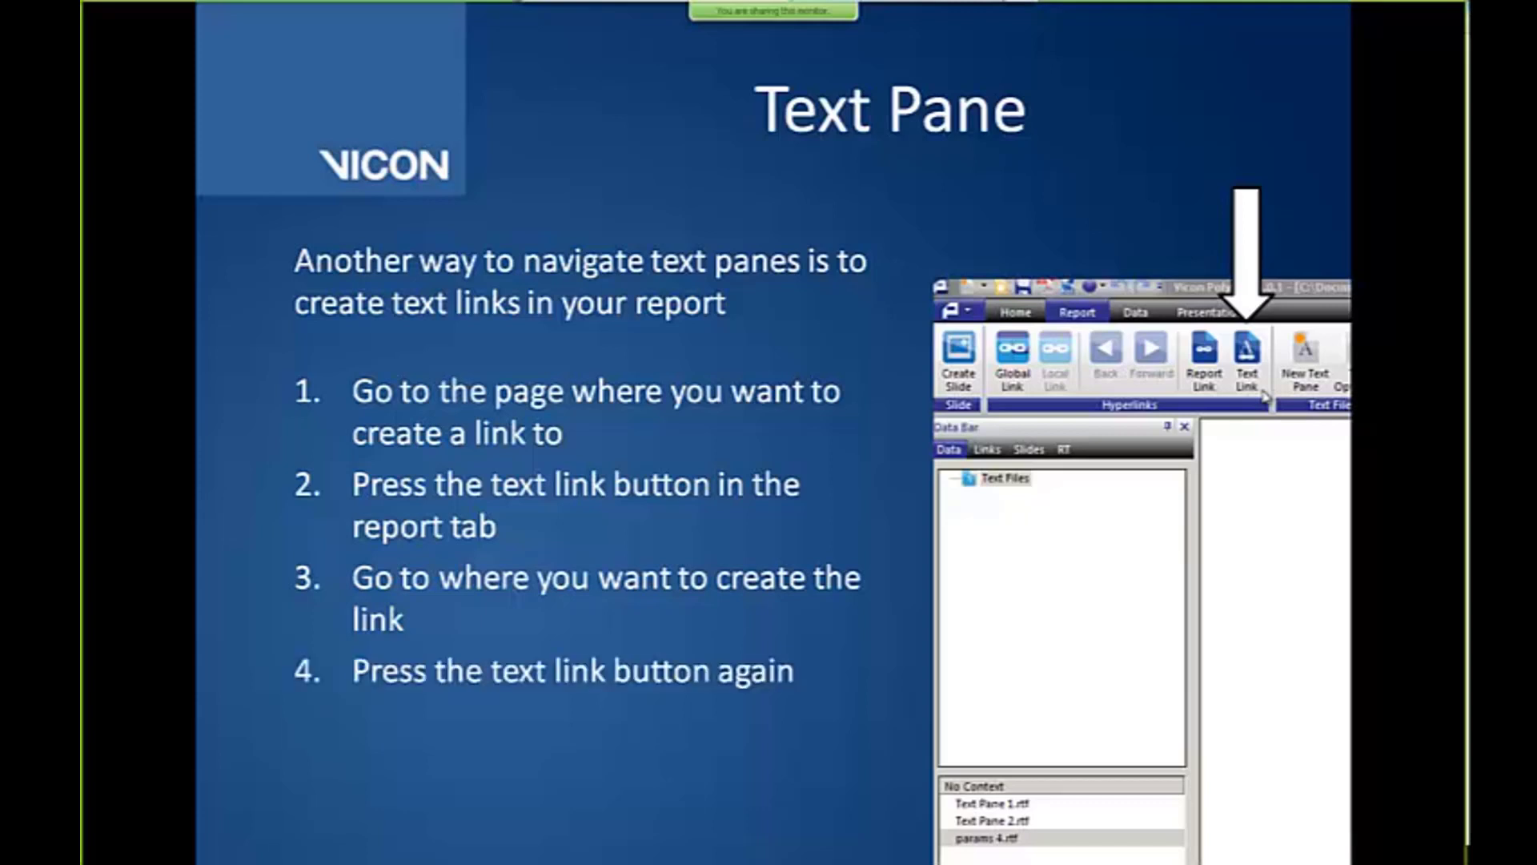
{"action": "key", "text": "Right"}
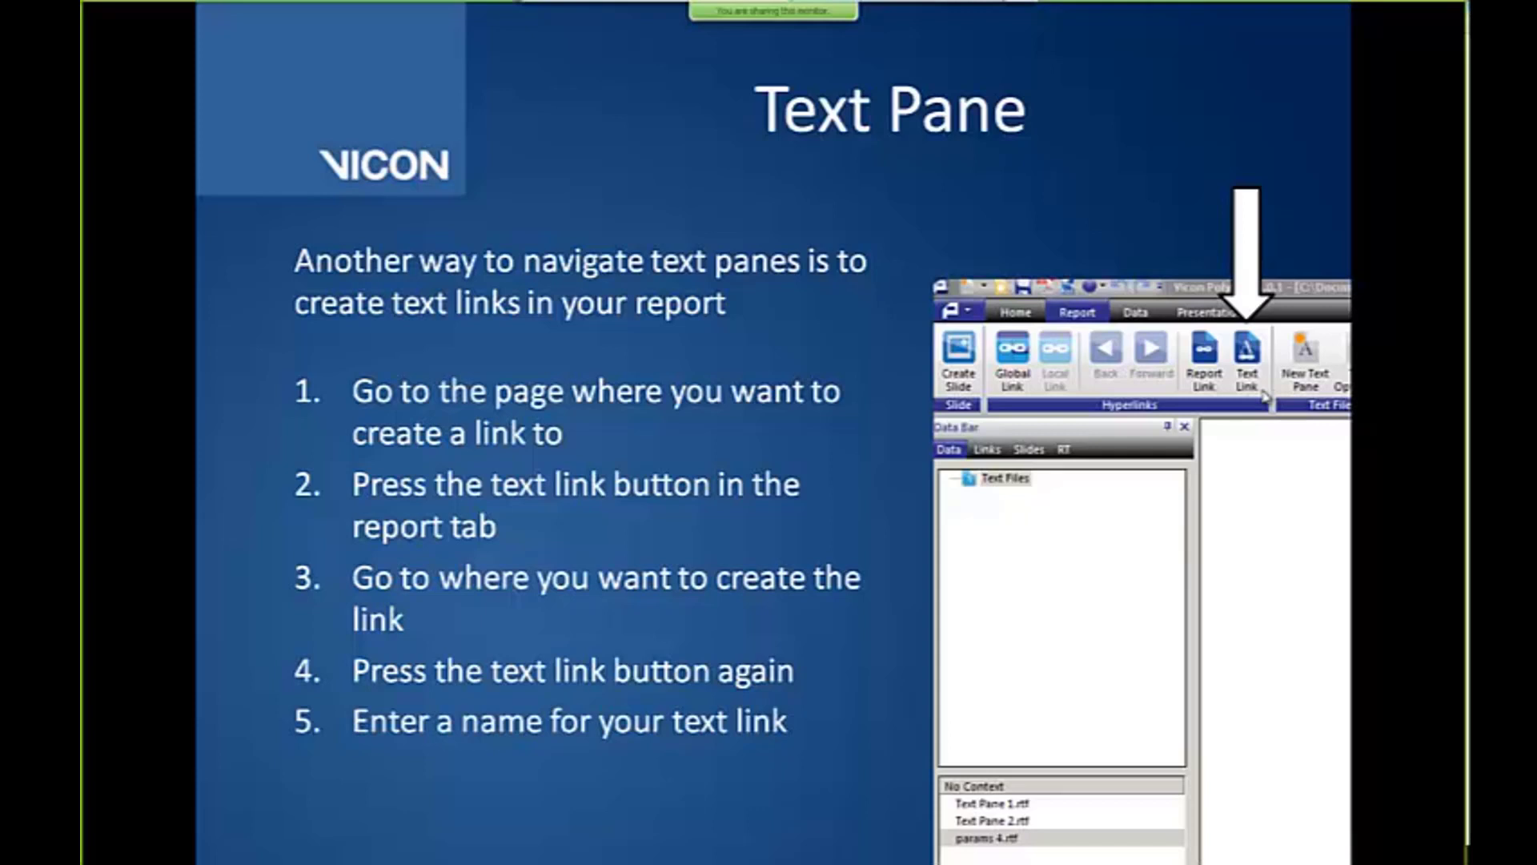
{"action": "key", "text": "Right"}
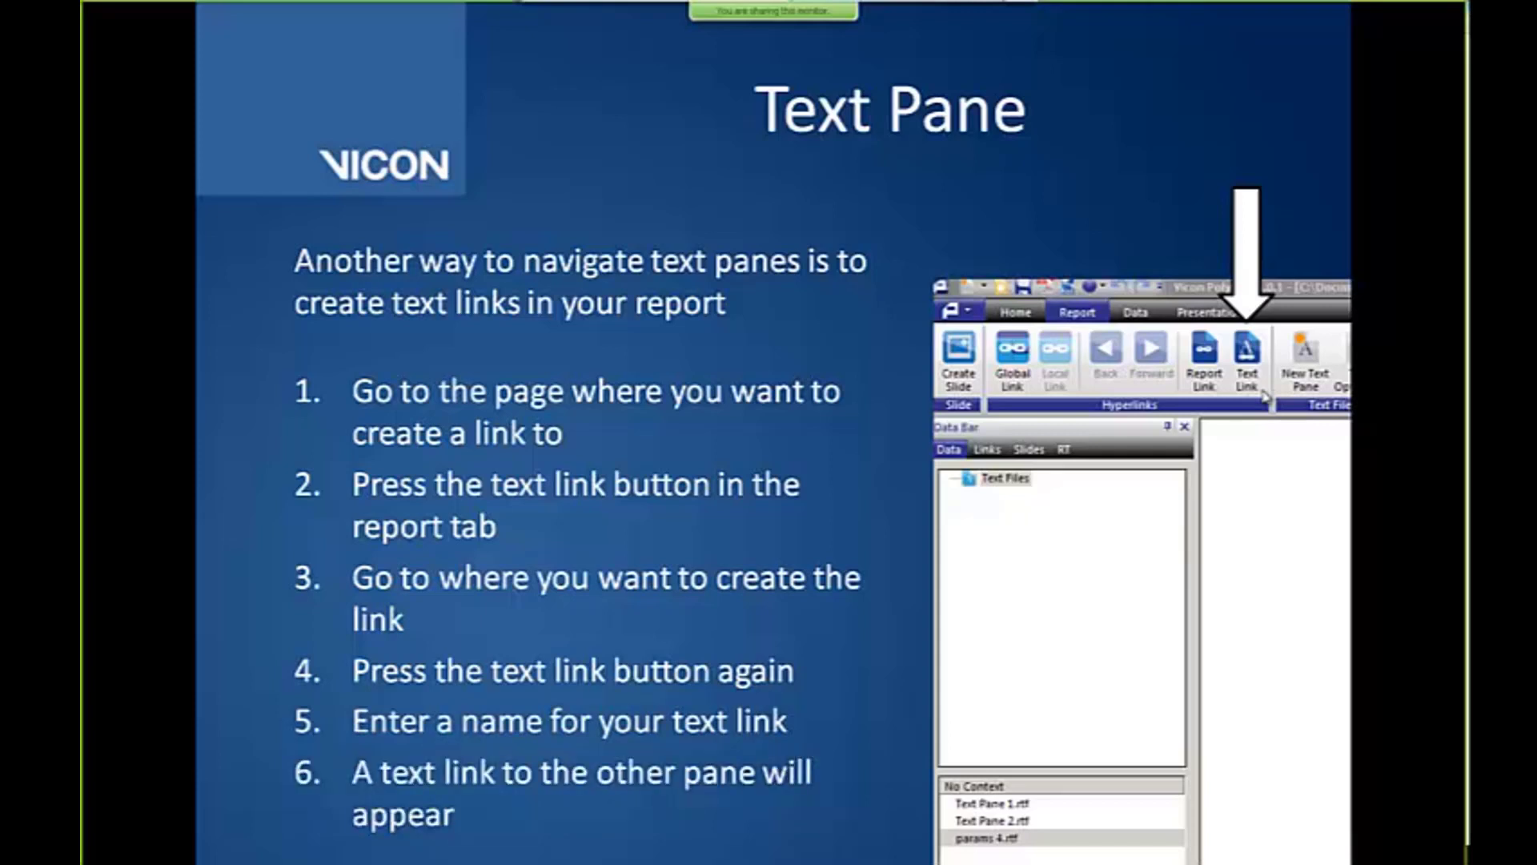
{"action": "key", "text": "Right"}
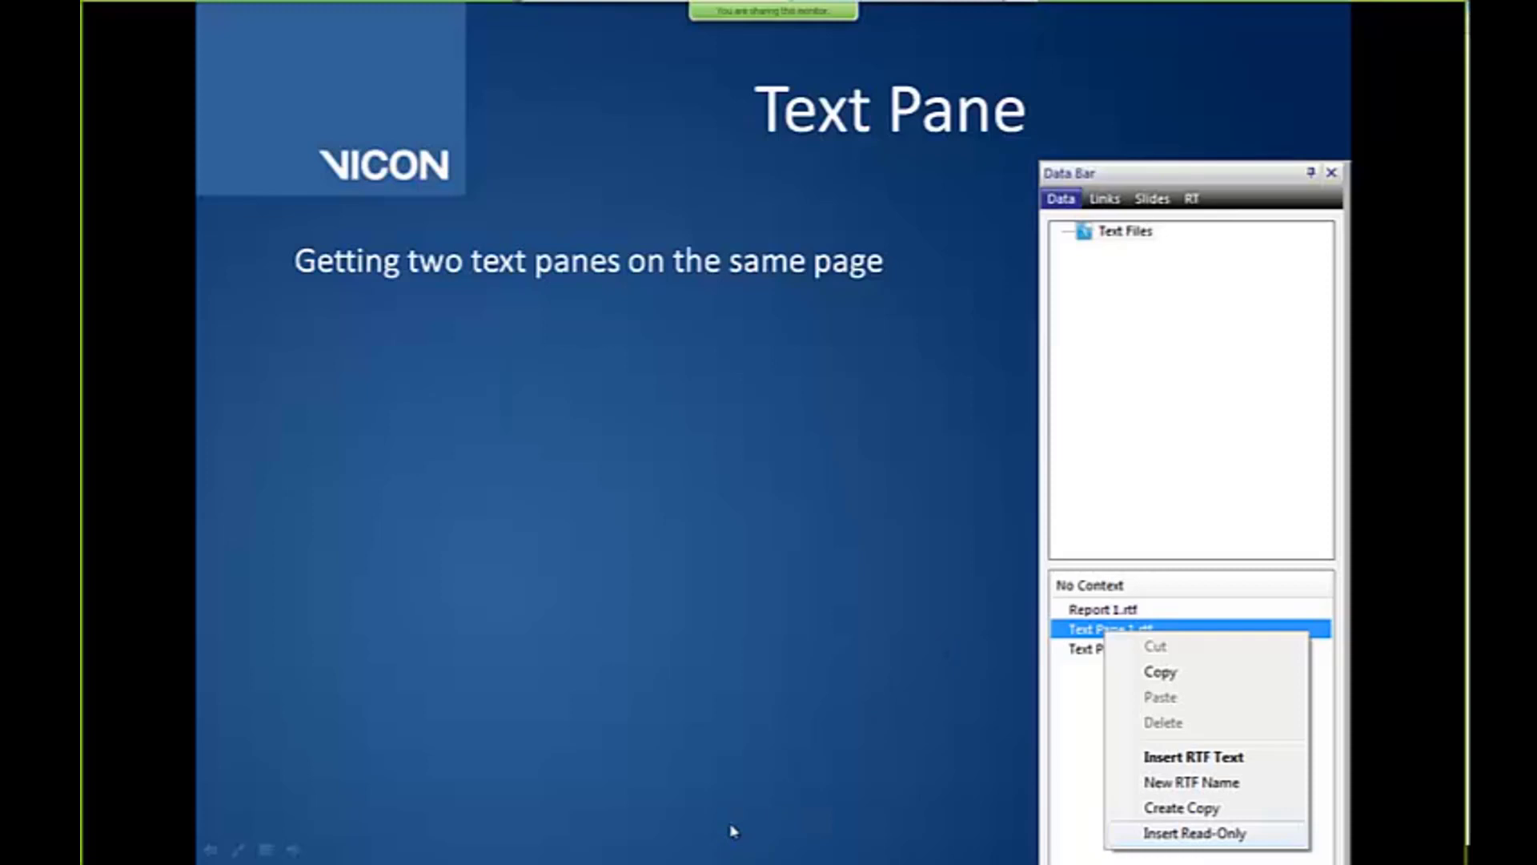
{"action": "key", "text": "alt+Tab"}
{"action": "key", "text": "alt+Tab"}
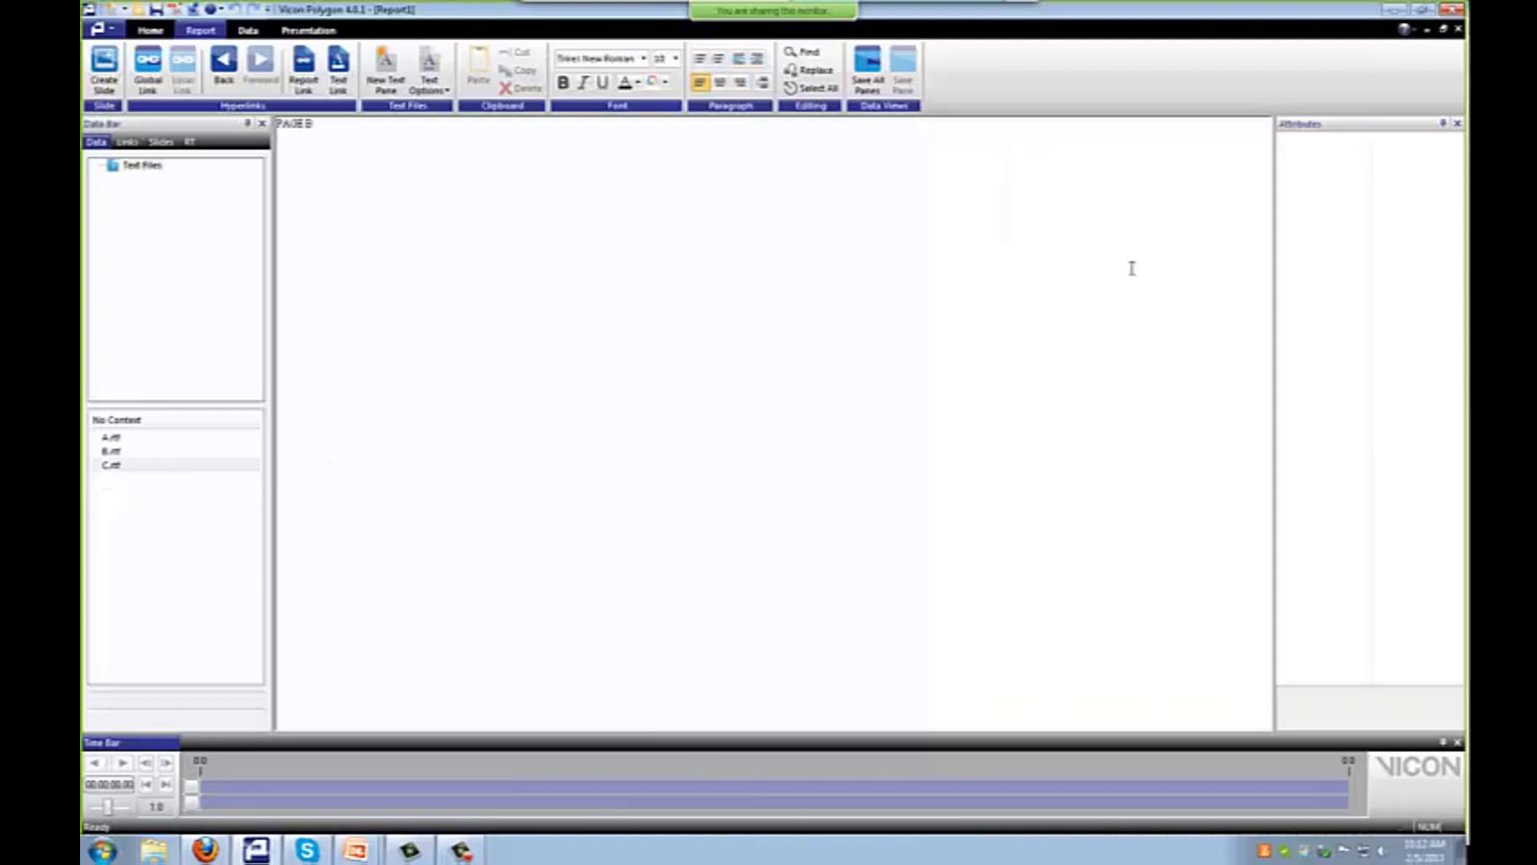
- Widen the report pane, open page C, and show the A.rtf title page read-only beside it
{"action": "left_click", "coordinate": [1458, 123]}
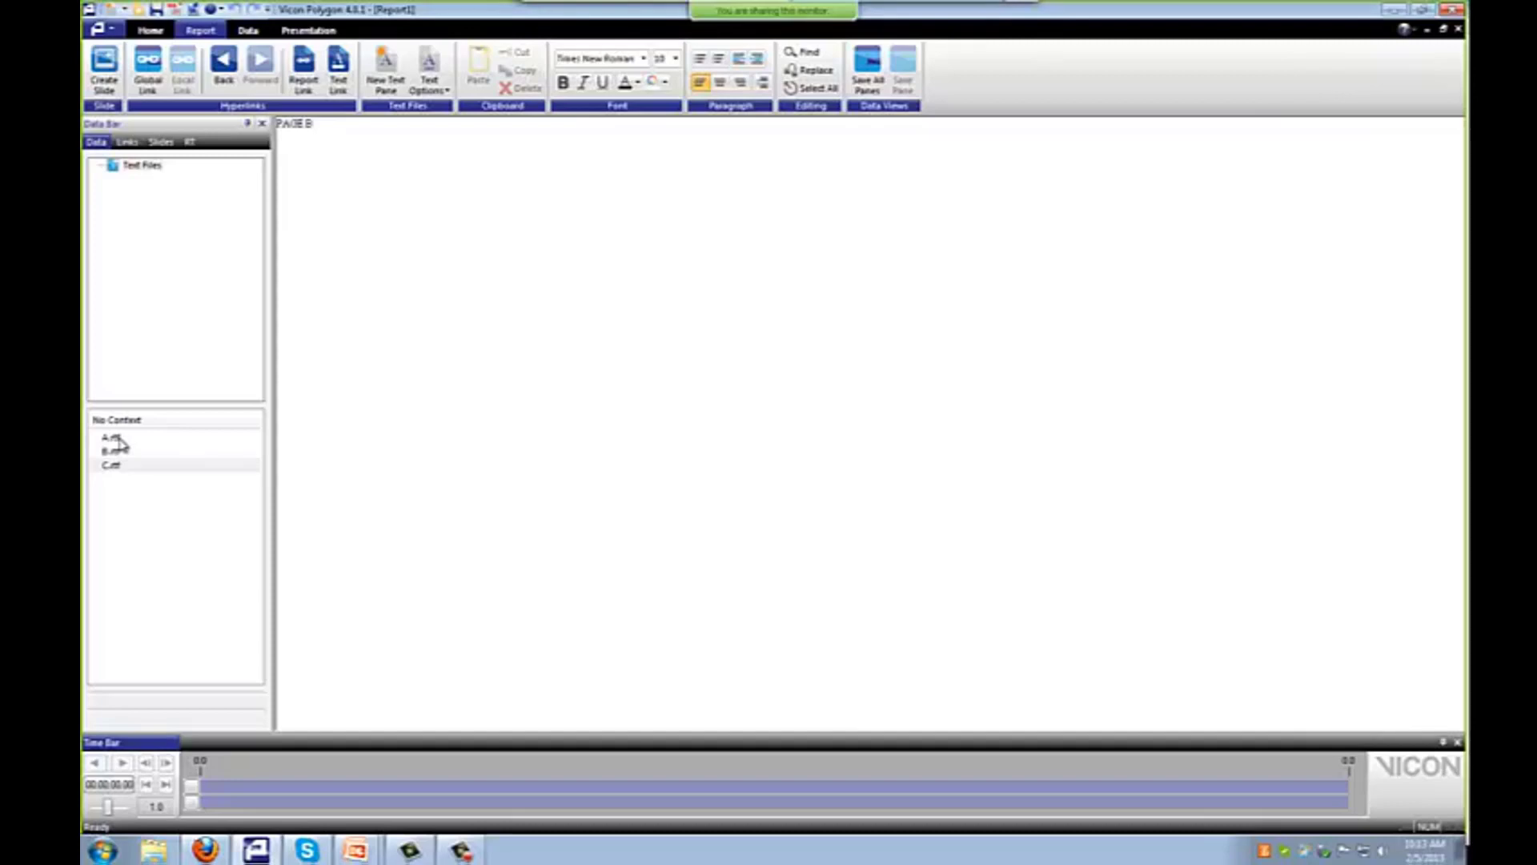
{"action": "left_click", "coordinate": [112, 465]}
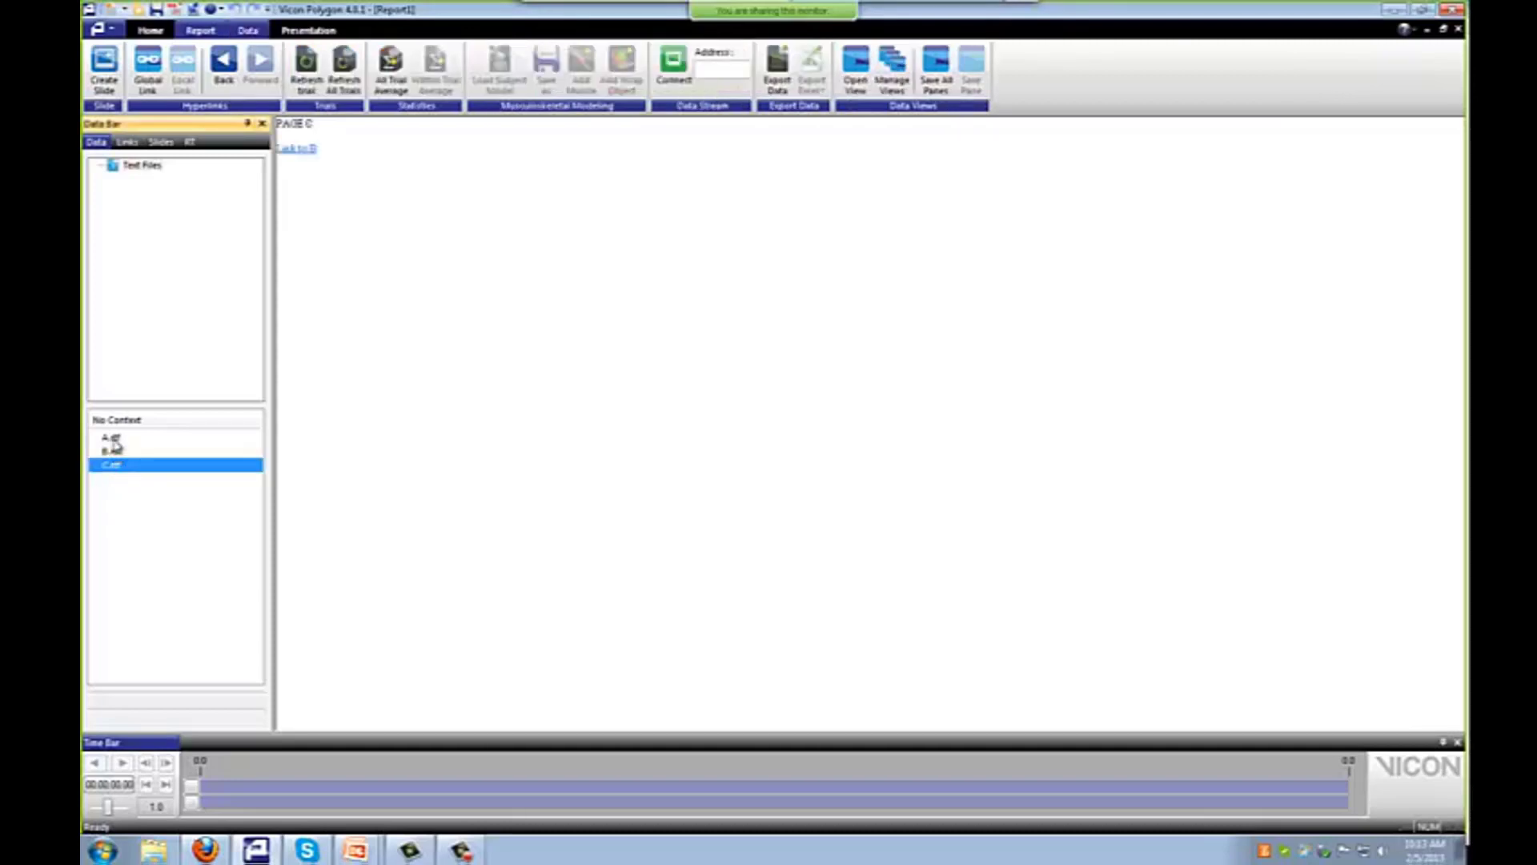
{"action": "right_click", "coordinate": [114, 440]}
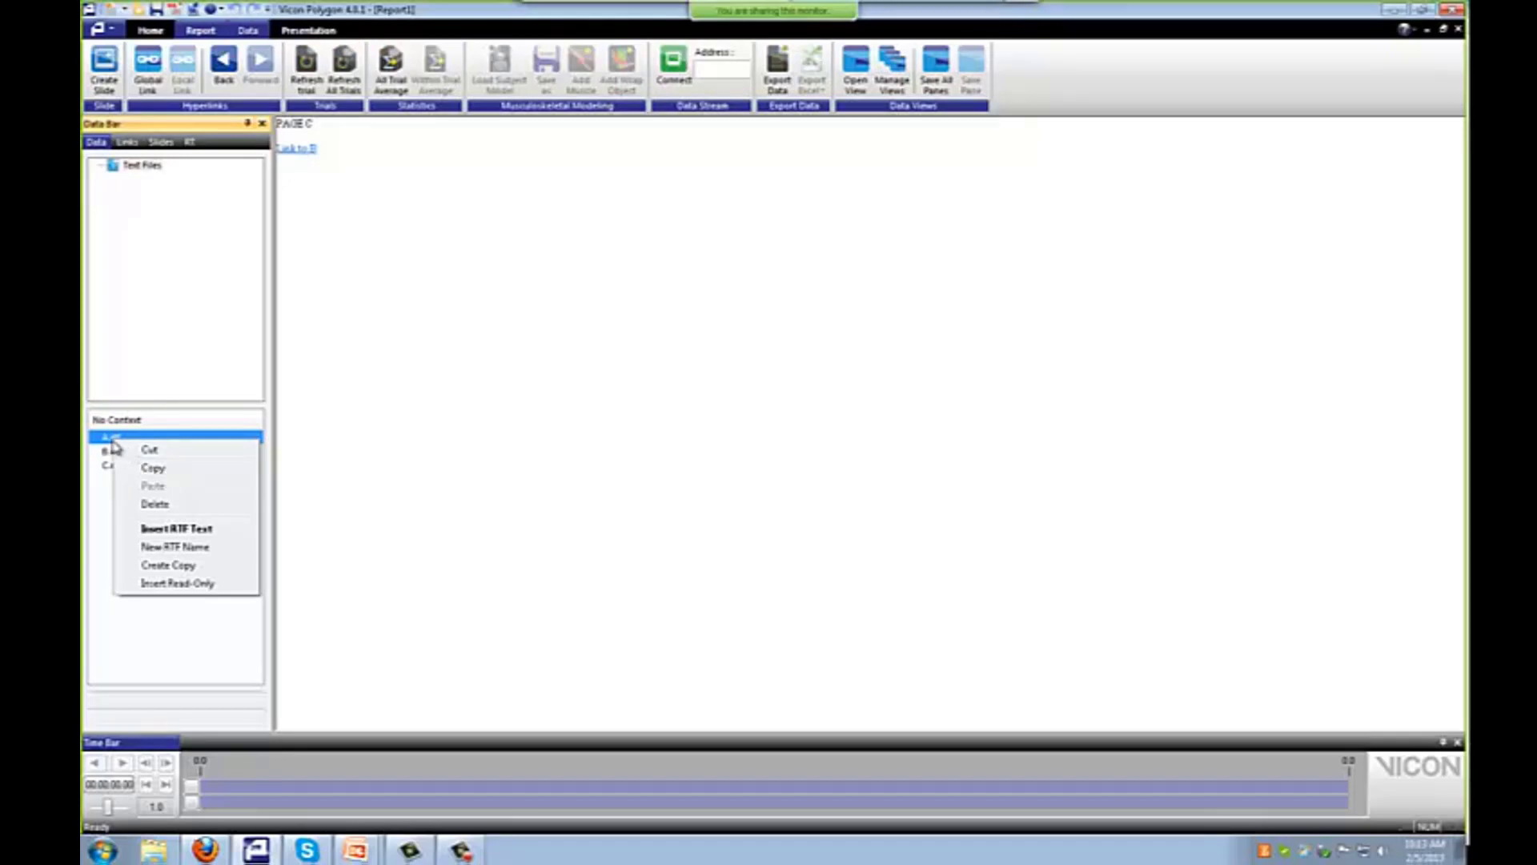
{"action": "left_click", "coordinate": [199, 587]}
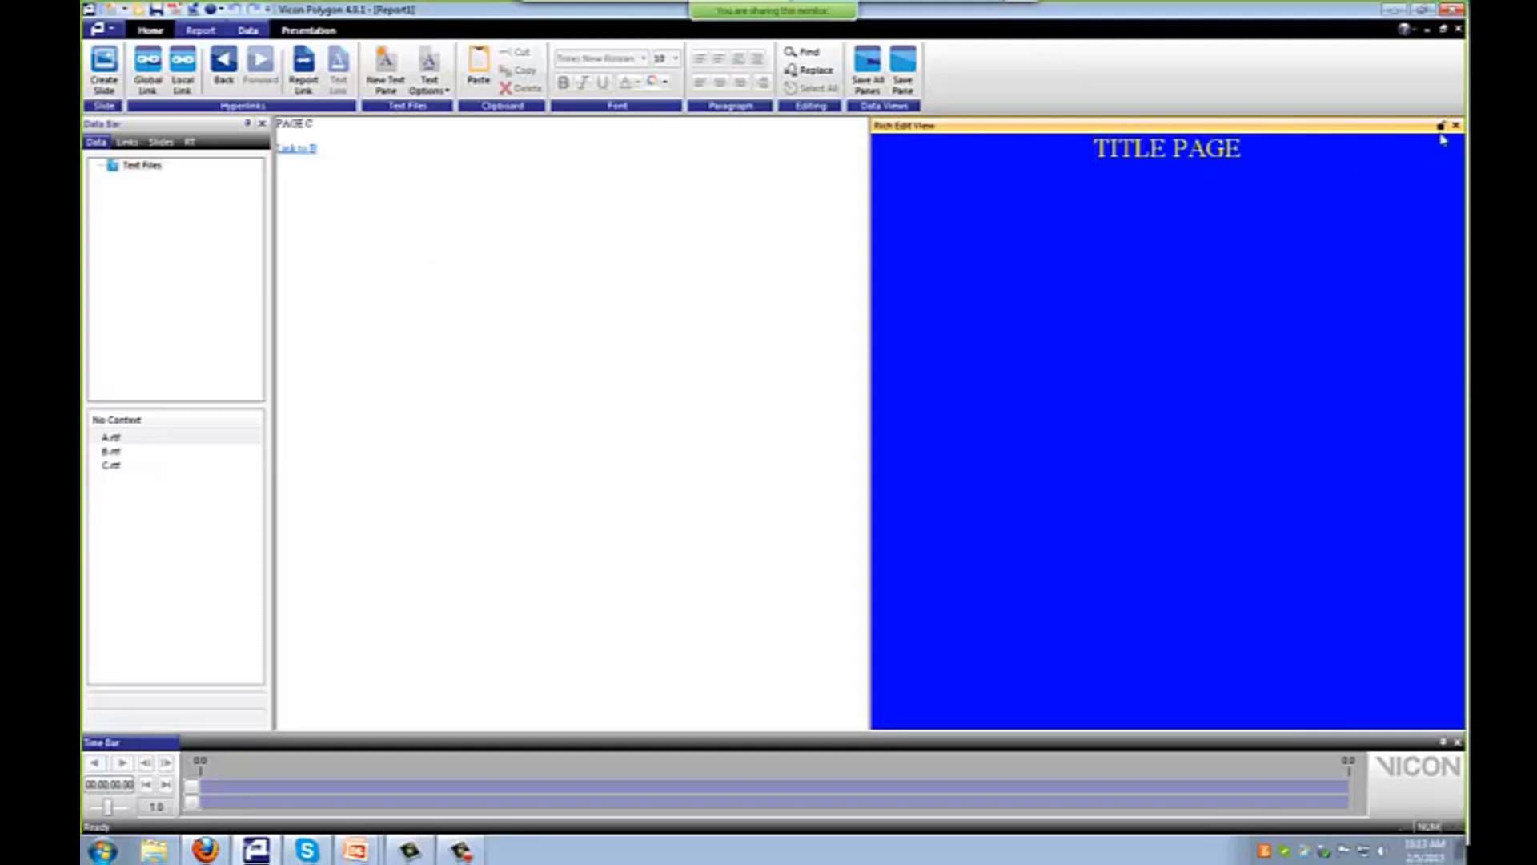
- Make the page C pane active and close the blue title-page view
{"action": "left_click", "coordinate": [482, 210]}
{"action": "left_click_drag", "start_coordinate": [1073, 192], "coordinate": [1112, 165]}
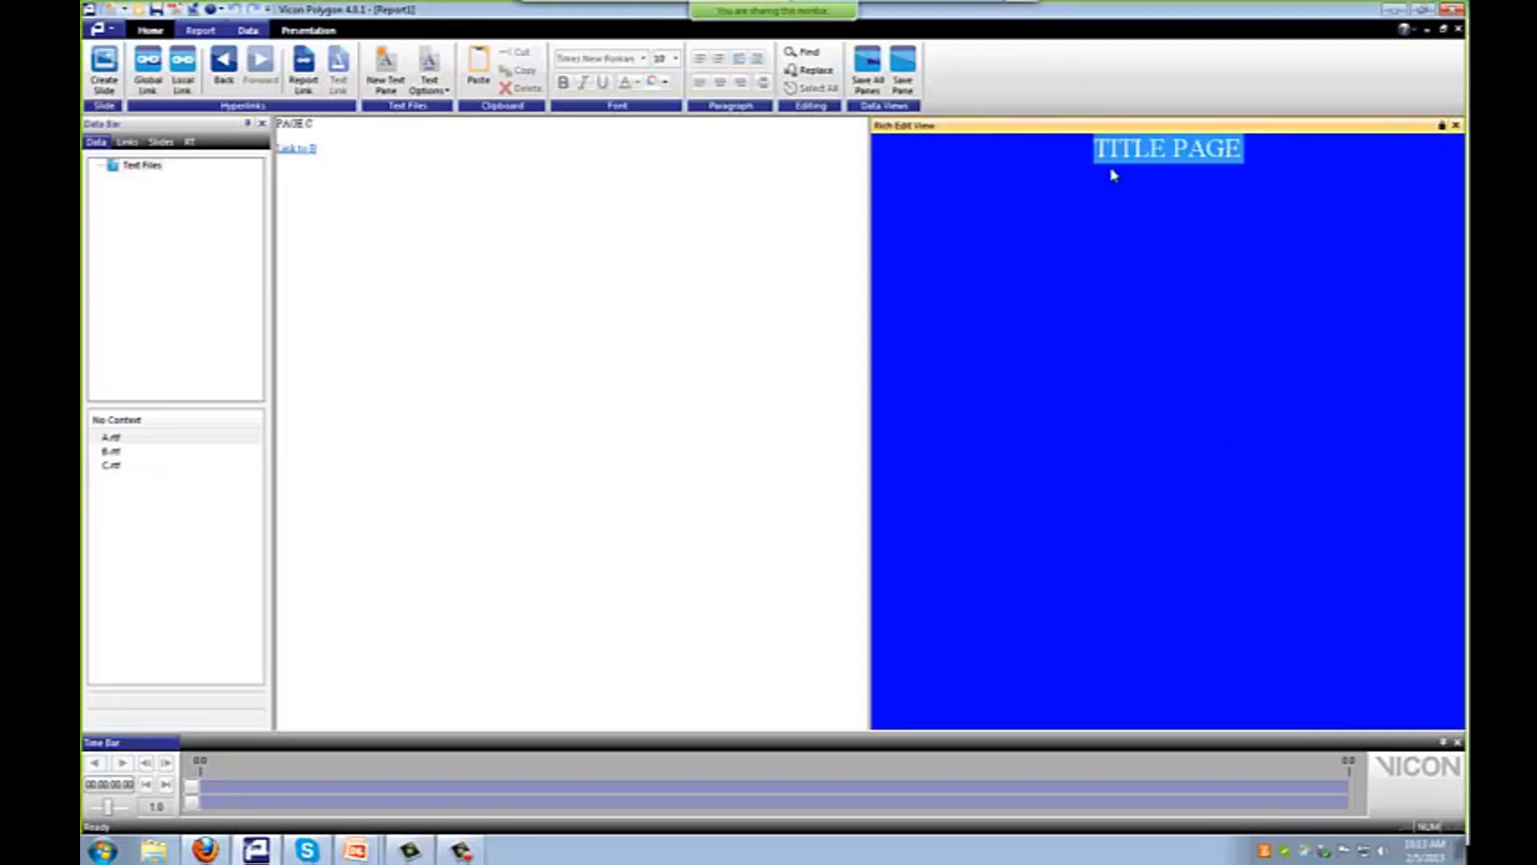
{"action": "left_click", "coordinate": [1159, 199]}
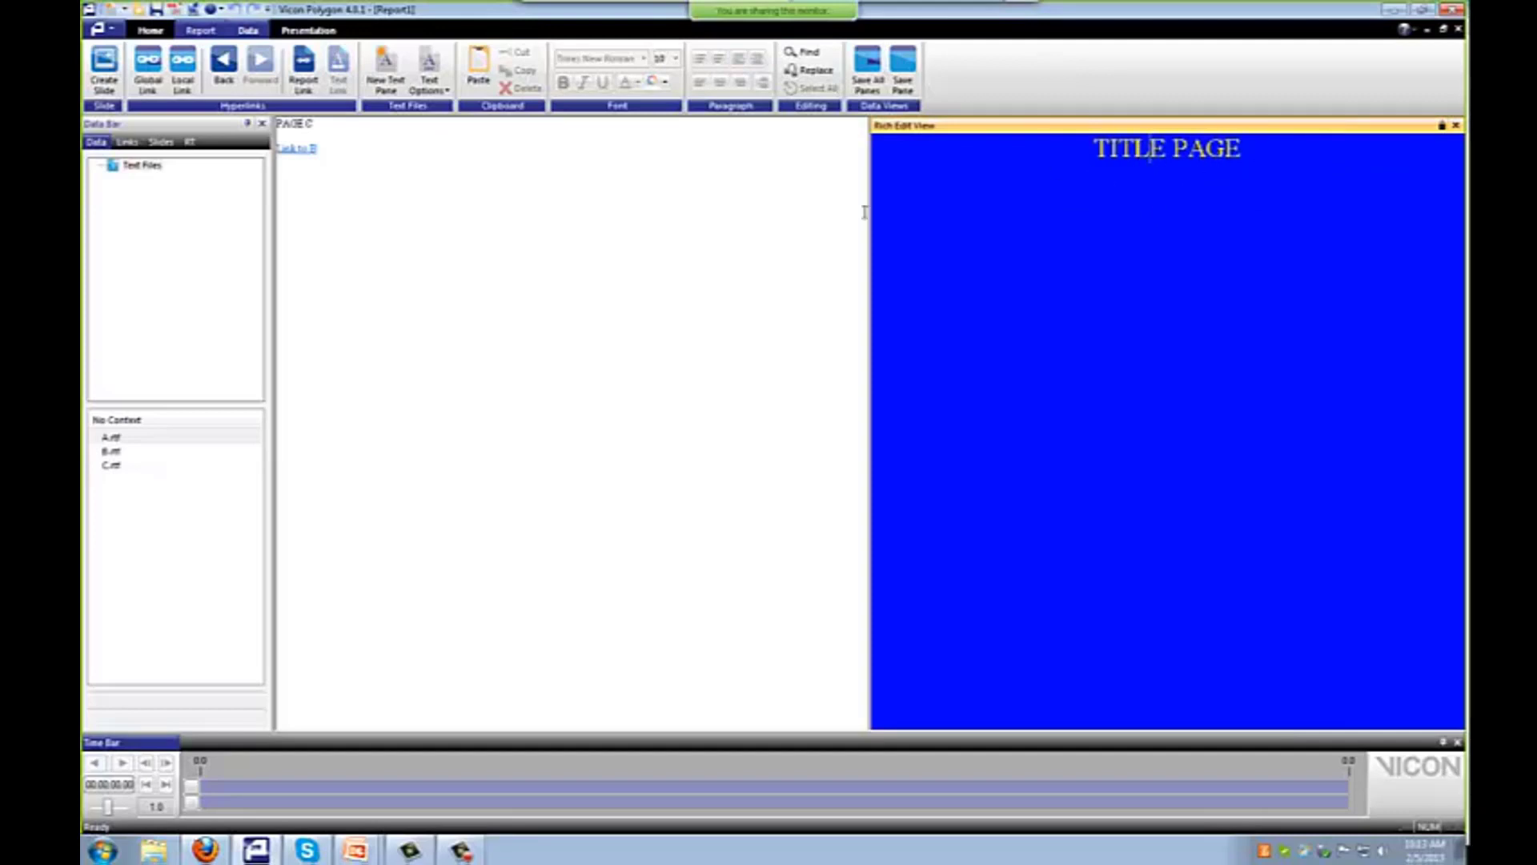
{"action": "left_click", "coordinate": [413, 211]}
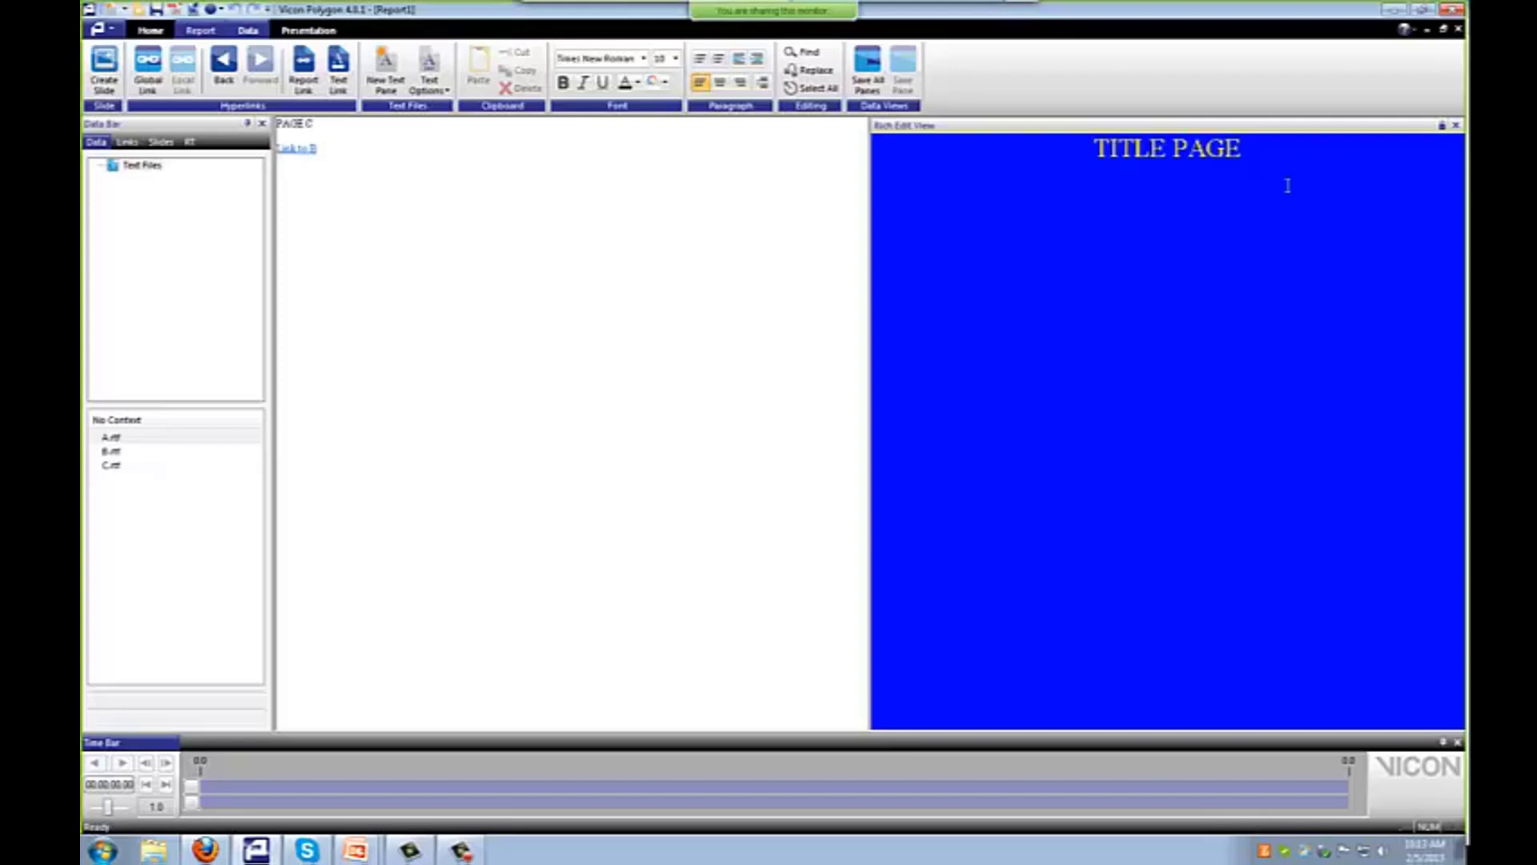
{"action": "left_click", "coordinate": [1456, 127]}
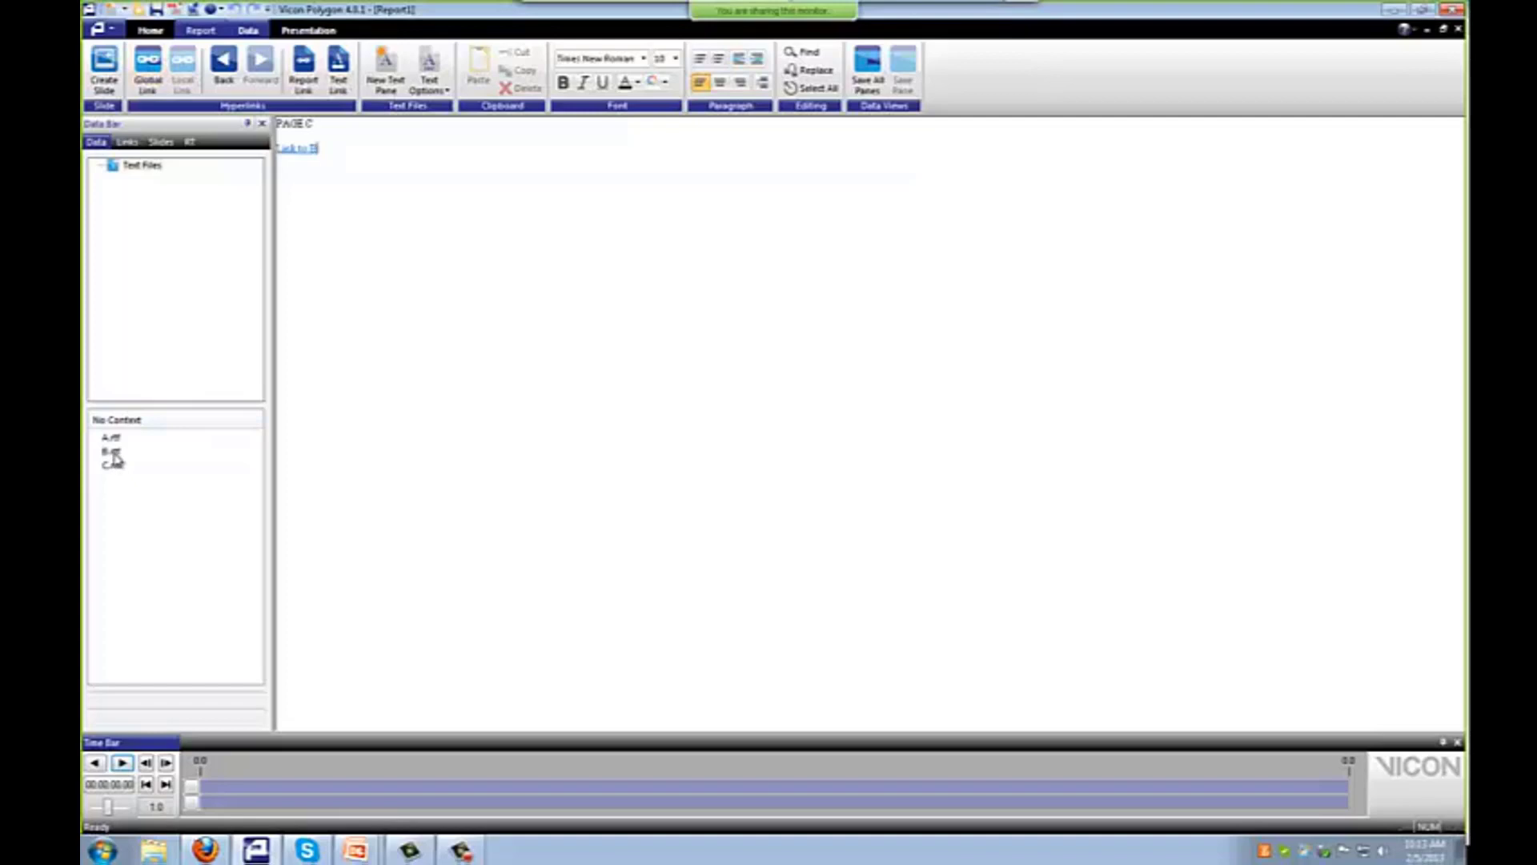
- Switch to page B, scroll through its text, and bring the Data Management window forward
{"action": "left_click", "coordinate": [112, 453]}
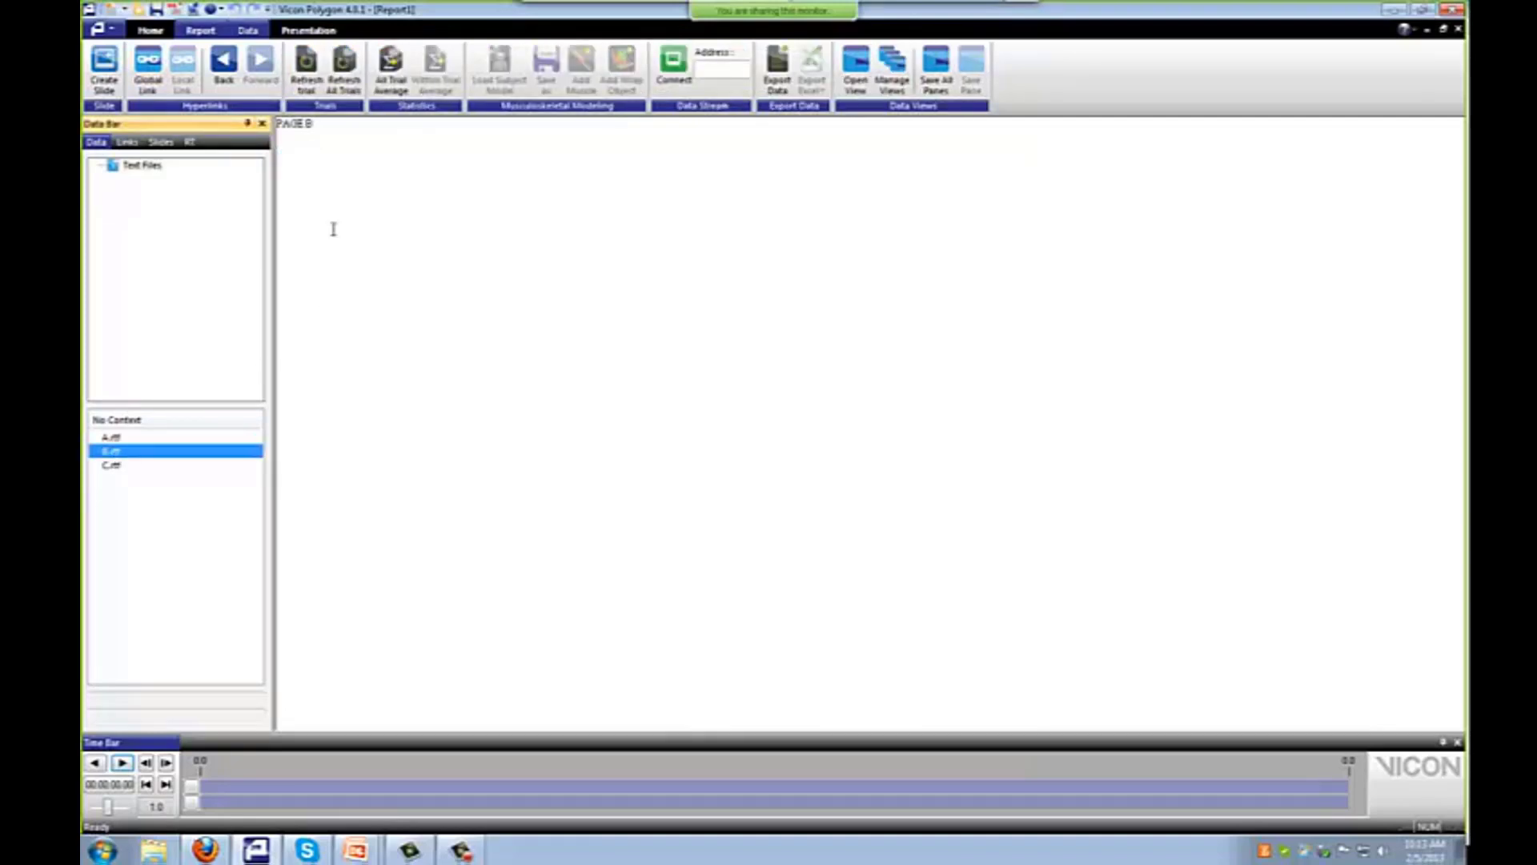
{"action": "left_click", "coordinate": [327, 141]}
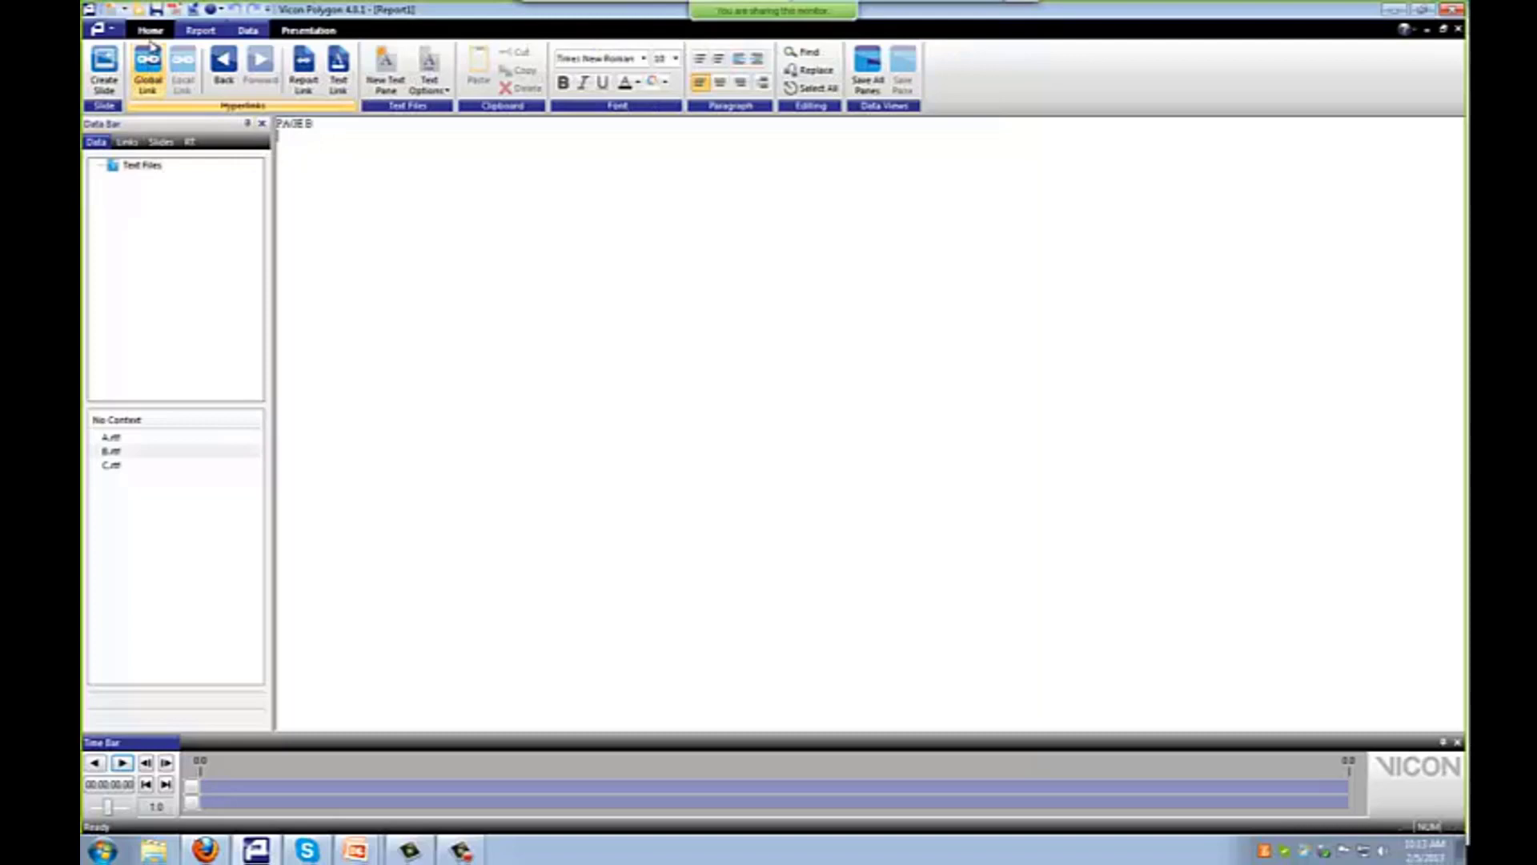
{"action": "scroll", "coordinate": [152, 49], "scroll_direction": "down", "scroll_amount": 3}
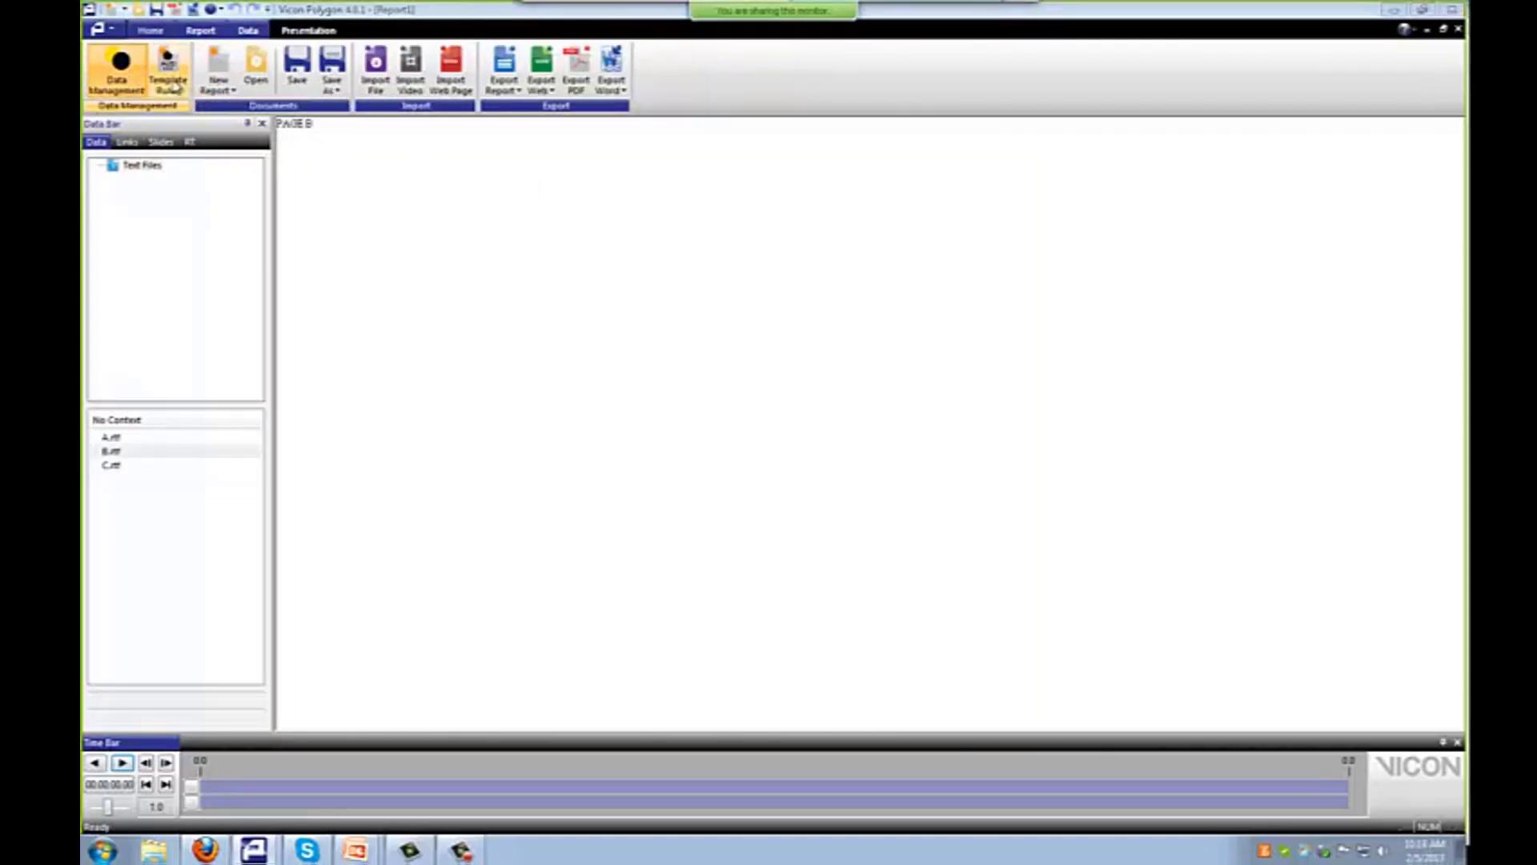
{"action": "scroll", "coordinate": [114, 92], "scroll_direction": "up", "scroll_amount": 3}
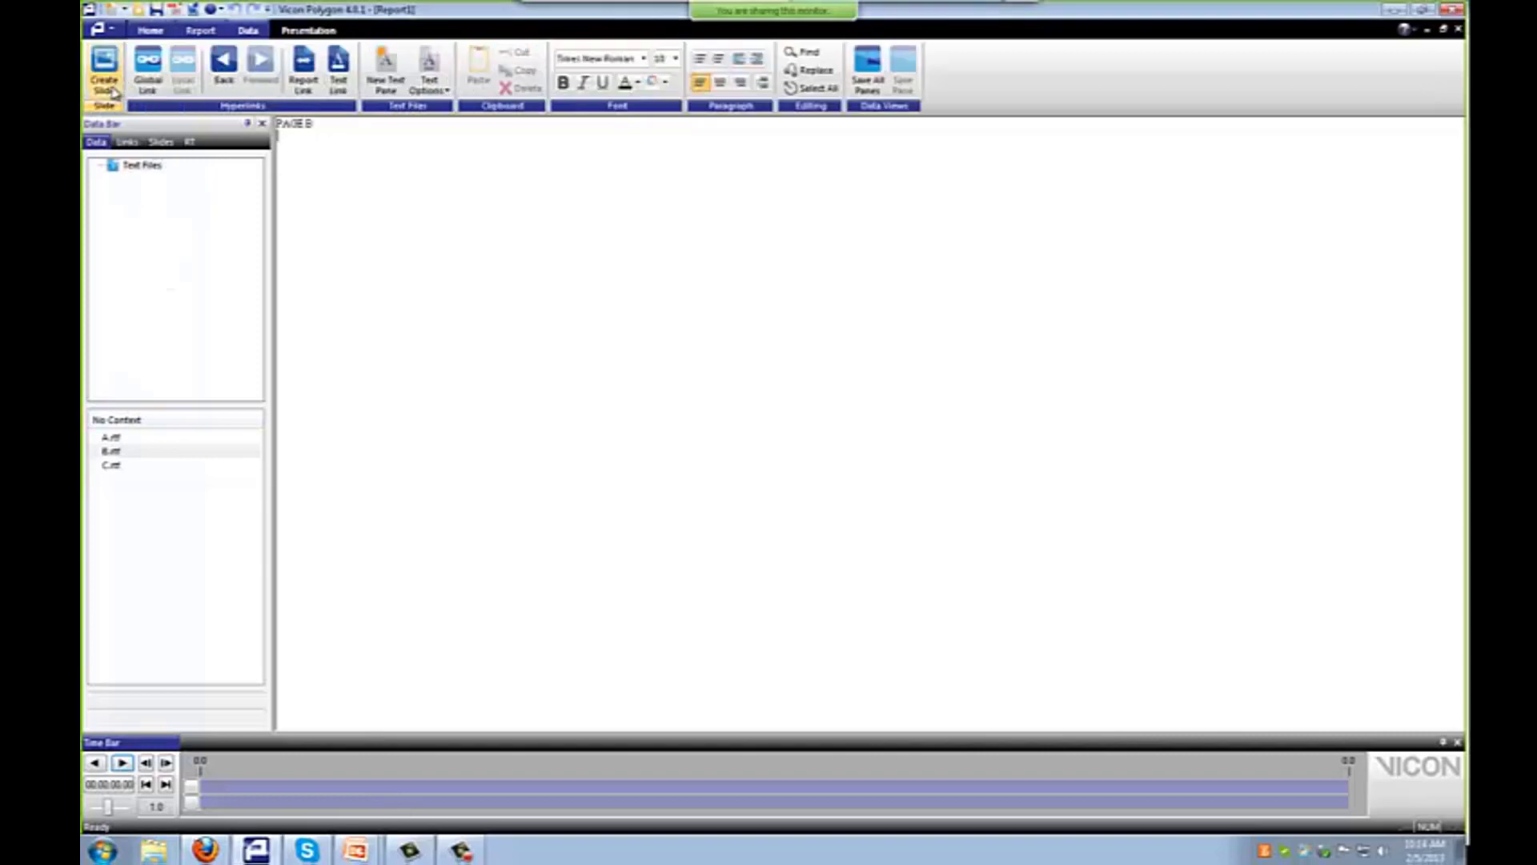
{"action": "scroll", "coordinate": [114, 88], "scroll_direction": "down", "scroll_amount": 1}
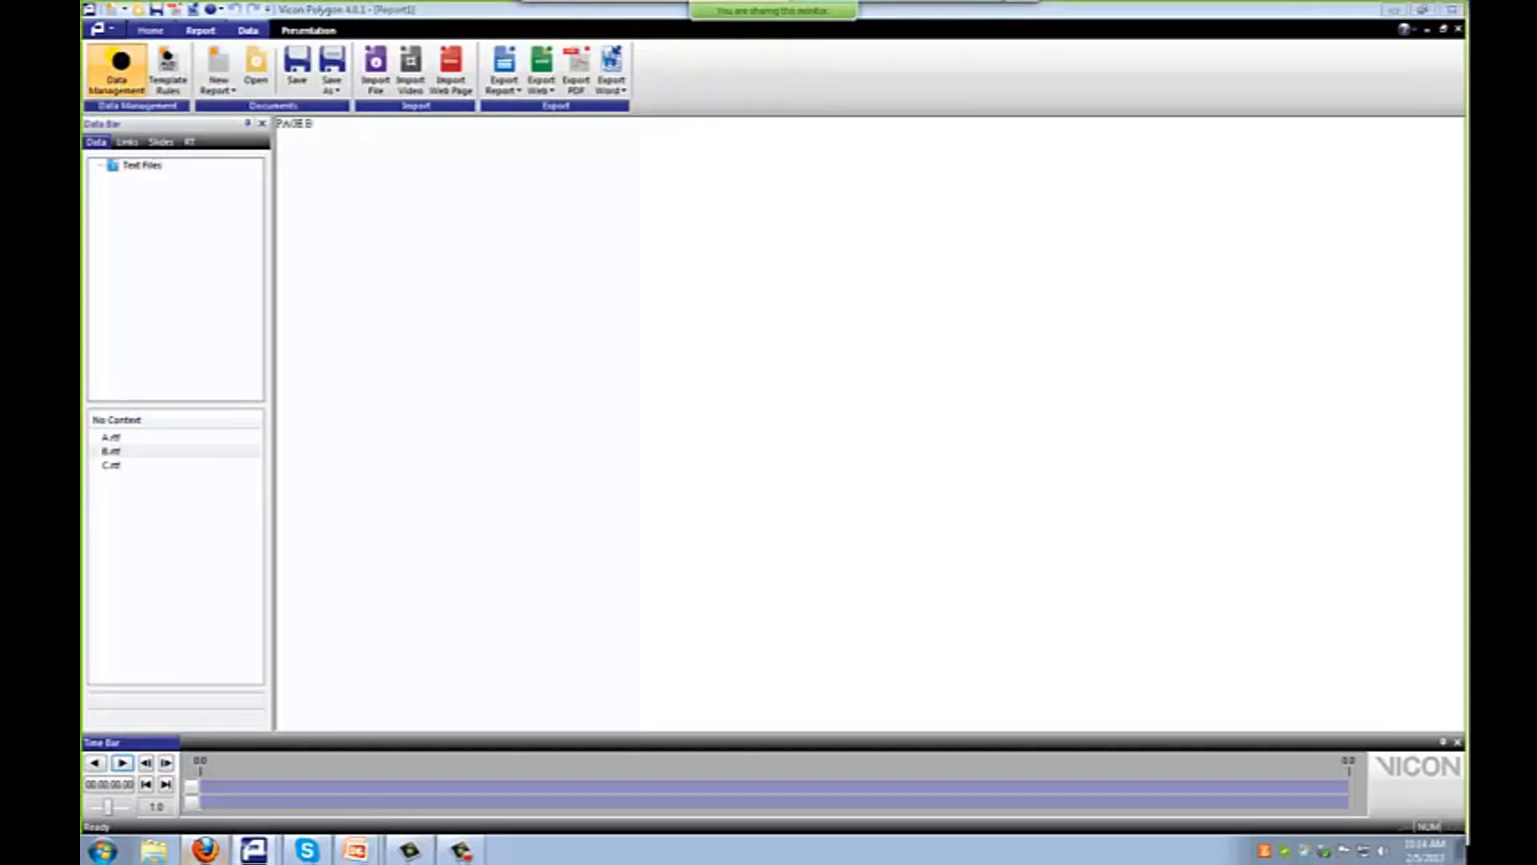
{"action": "mouse_move", "coordinate": [256, 849]}
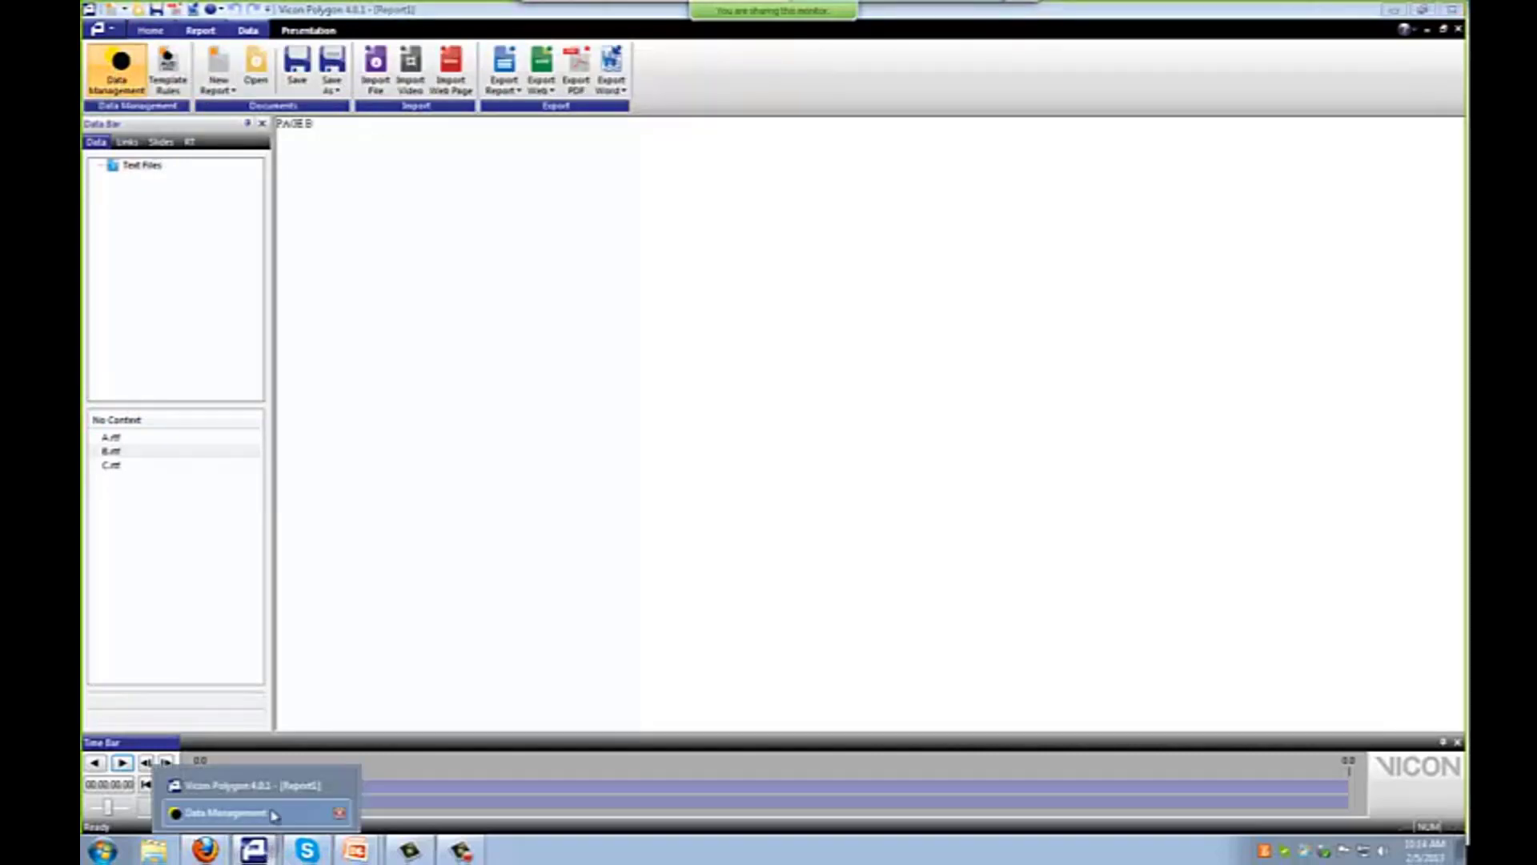
{"action": "left_click", "coordinate": [271, 814]}
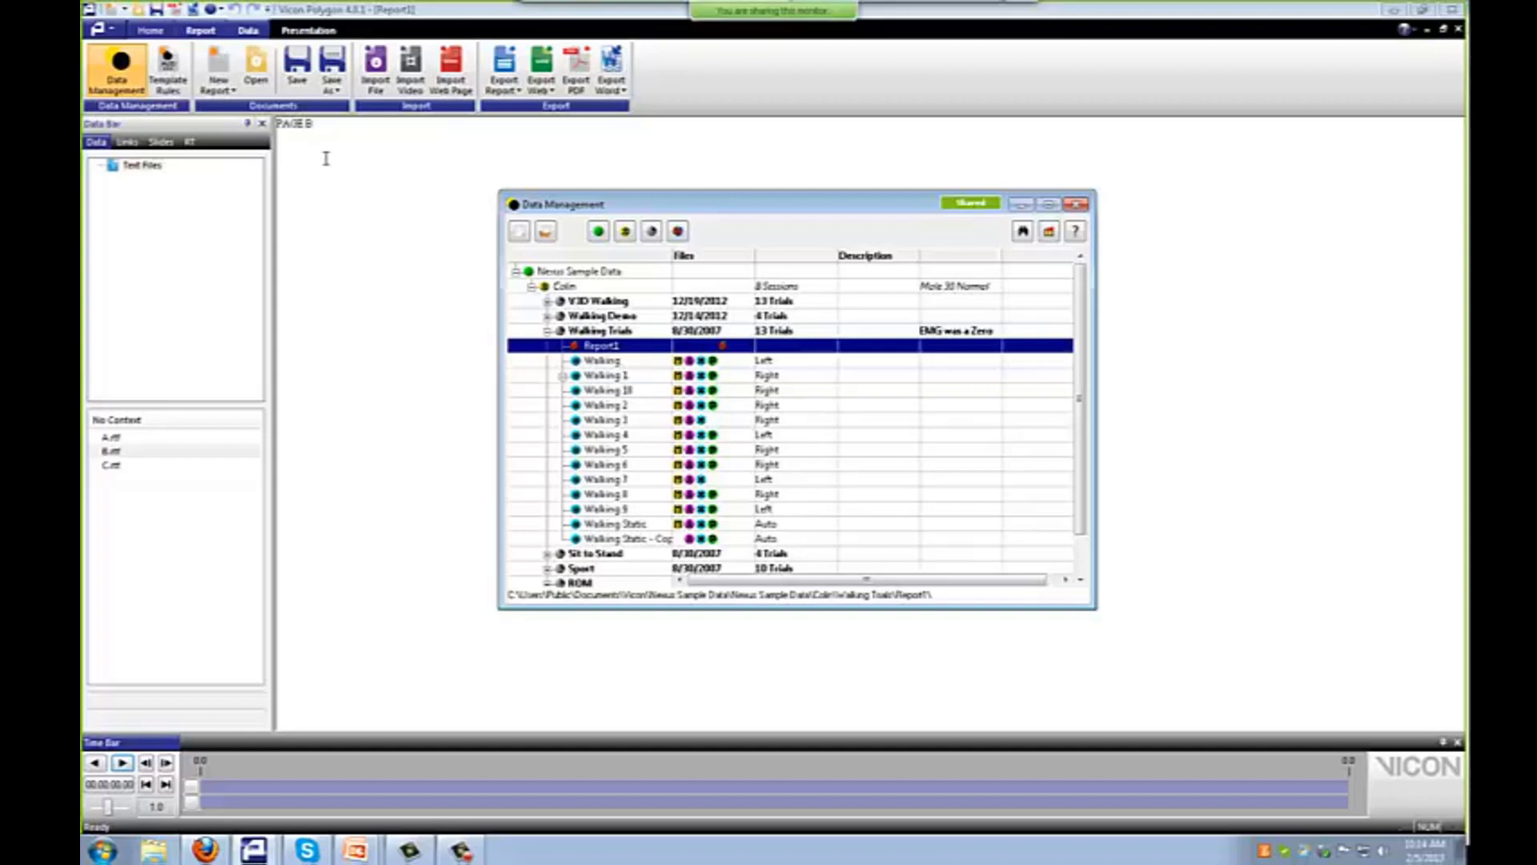
- Load the Walking trial and plot Colin's LAbsAnkleAngle as a graph
{"action": "double_click", "coordinate": [624, 361]}
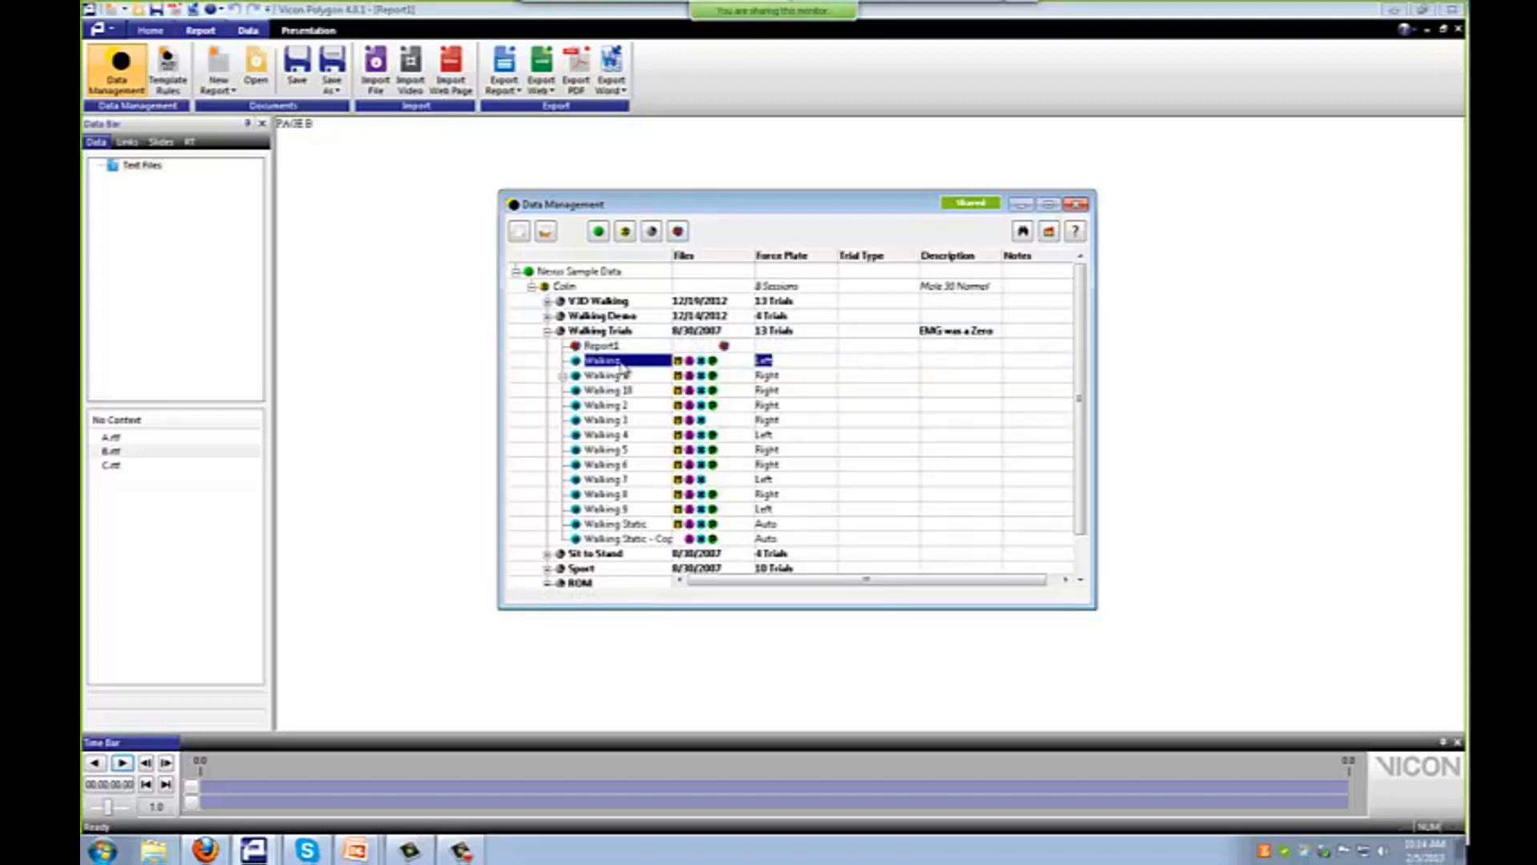
{"action": "left_click", "coordinate": [1075, 204]}
{"action": "left_click", "coordinate": [97, 178]}
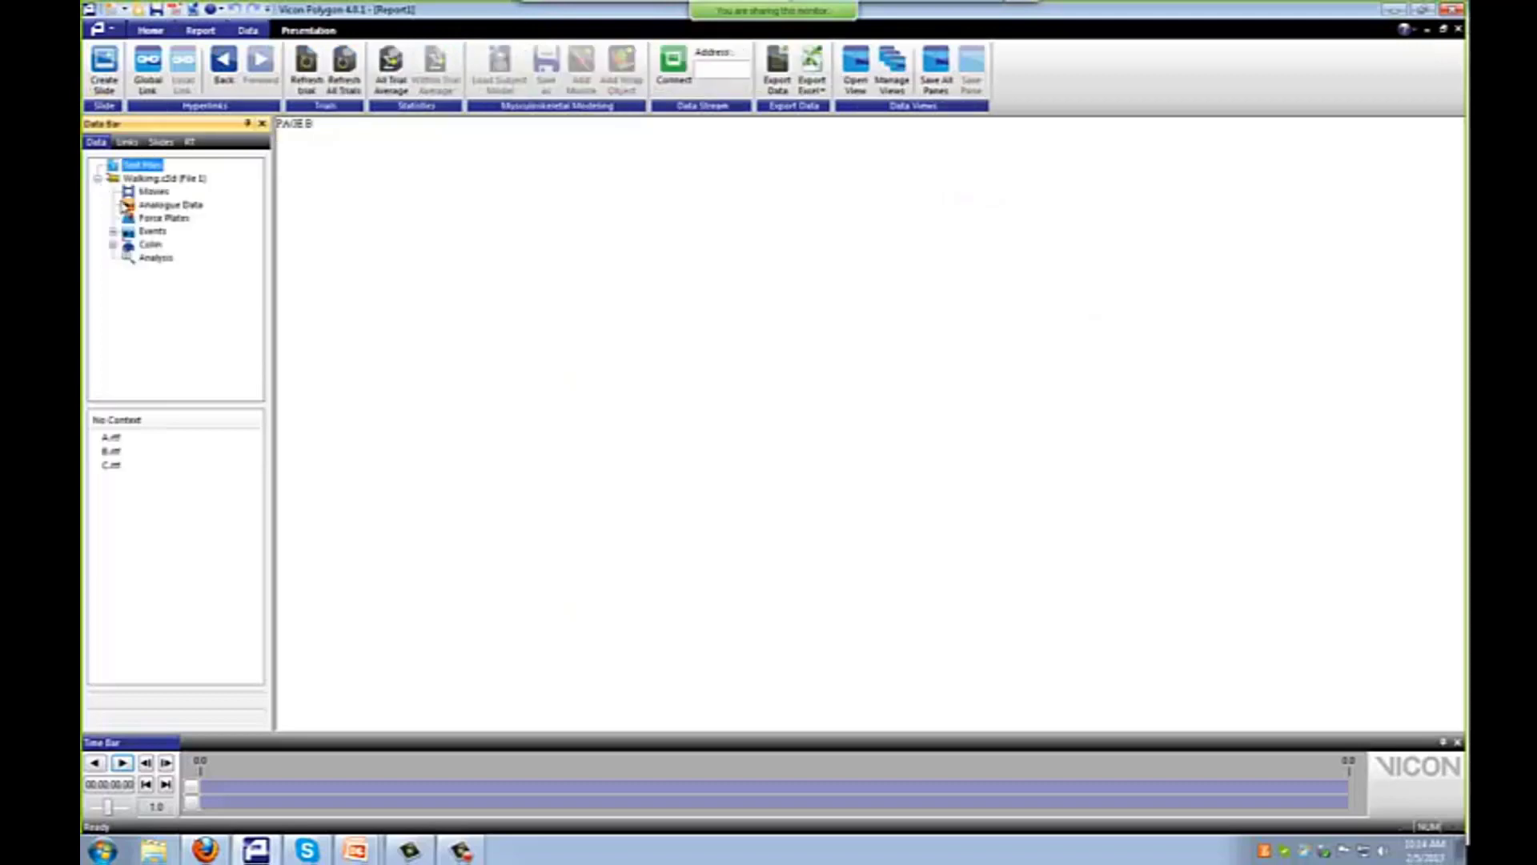
{"action": "left_click", "coordinate": [114, 245]}
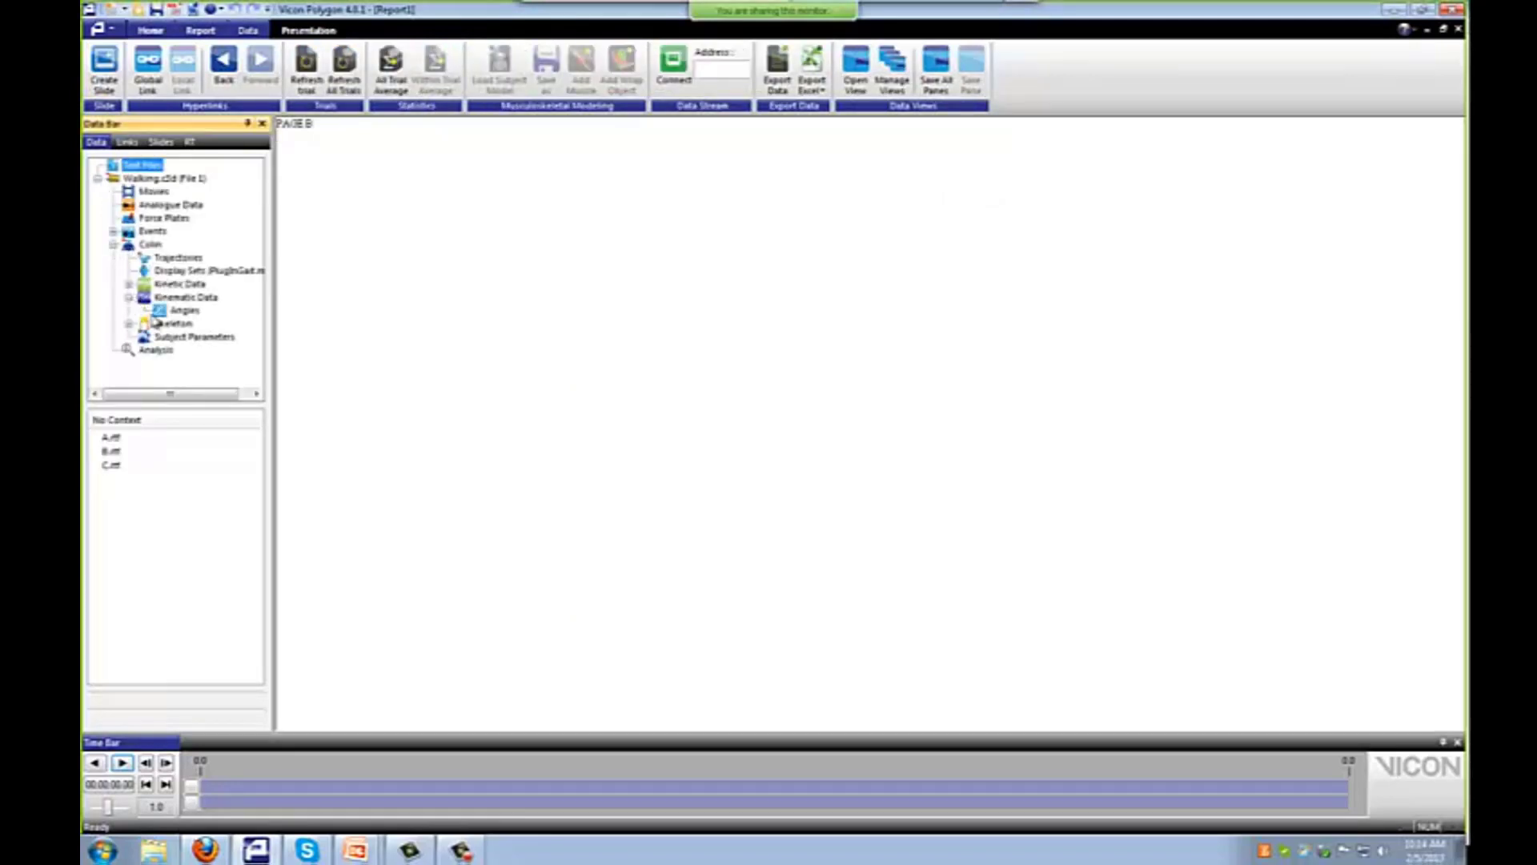
{"action": "left_click", "coordinate": [184, 310]}
{"action": "right_click", "coordinate": [164, 436]}
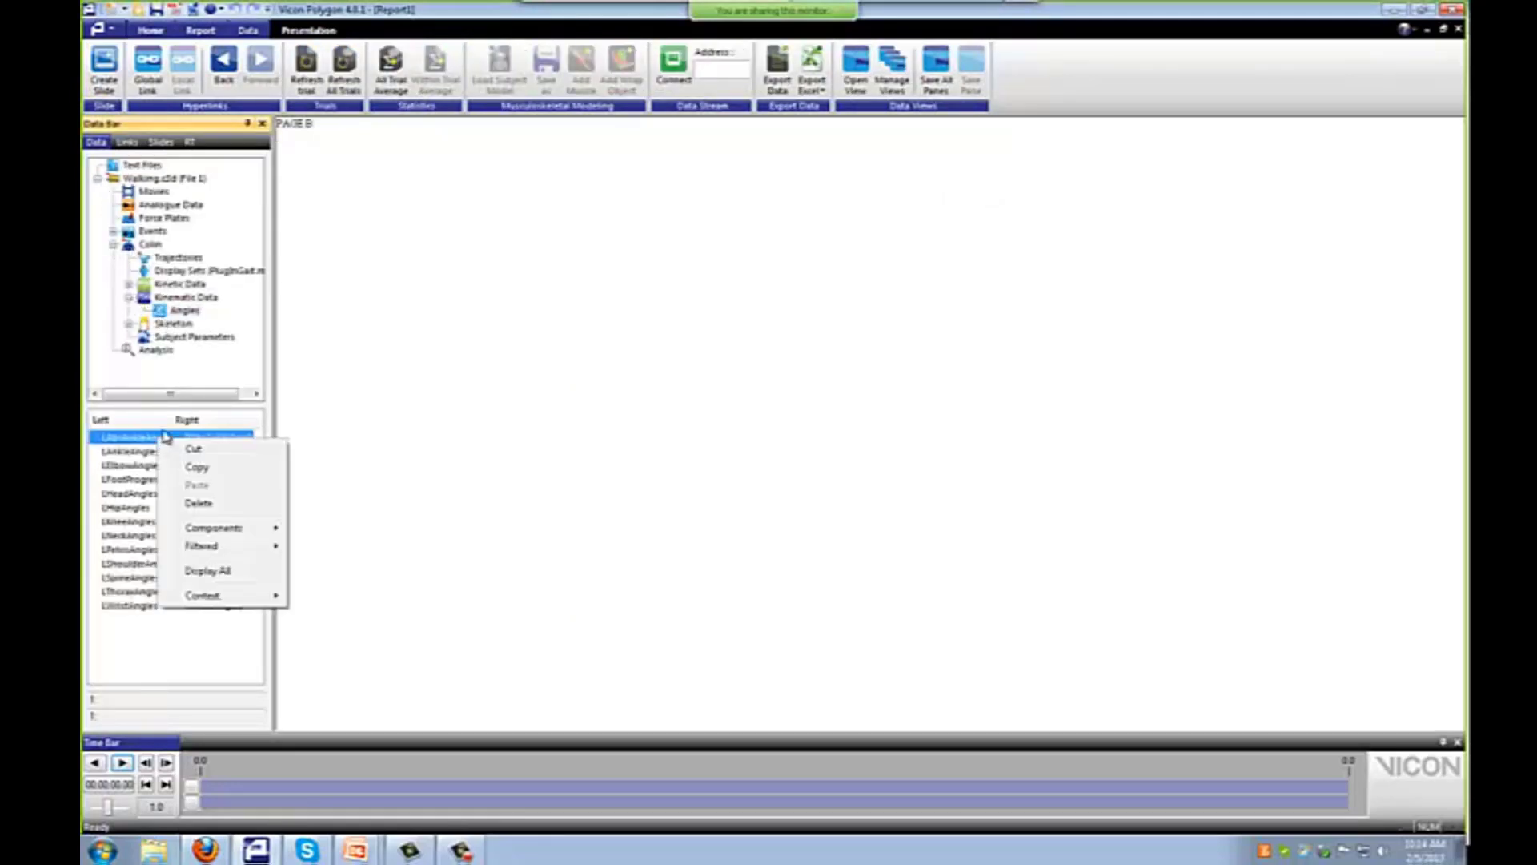
{"action": "mouse_move", "coordinate": [275, 533]}
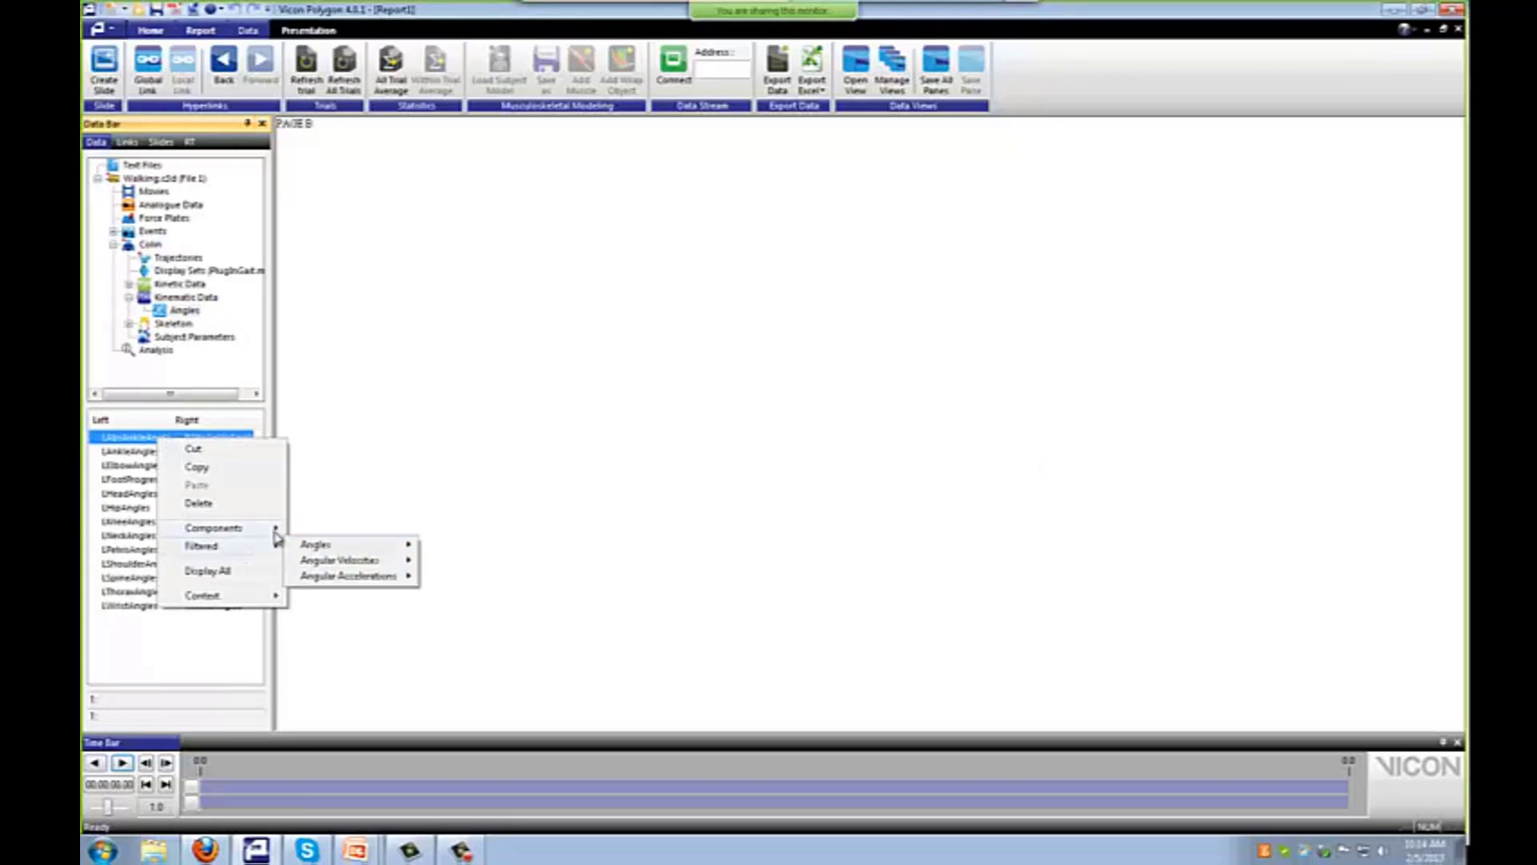
{"action": "mouse_move", "coordinate": [316, 545]}
{"action": "left_click", "coordinate": [310, 576]}
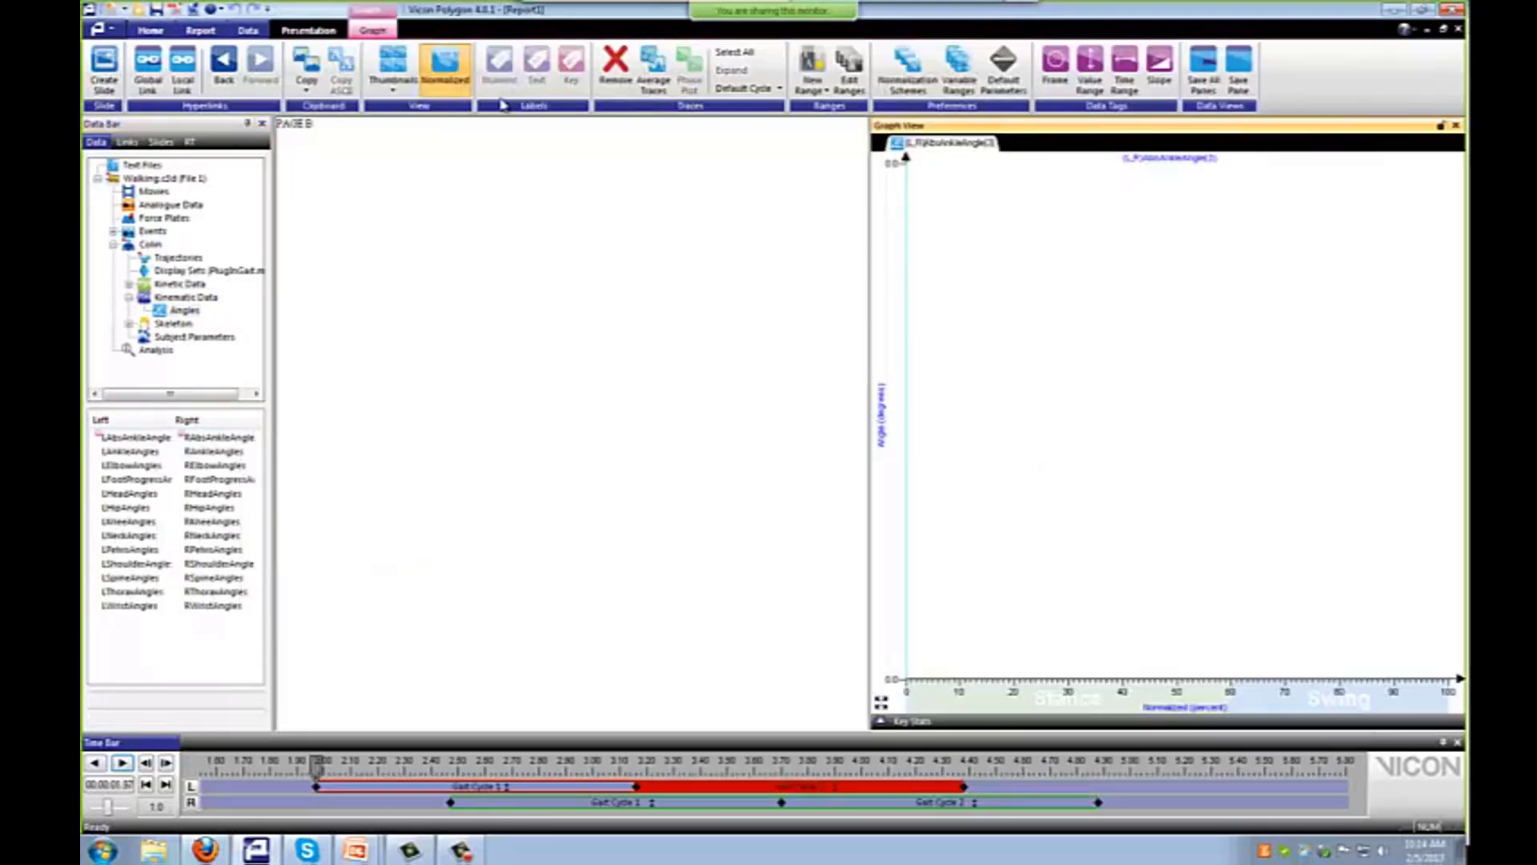
- Open the A.rtf title page in a new RTF frame beside page B
{"action": "left_click", "coordinate": [149, 166]}
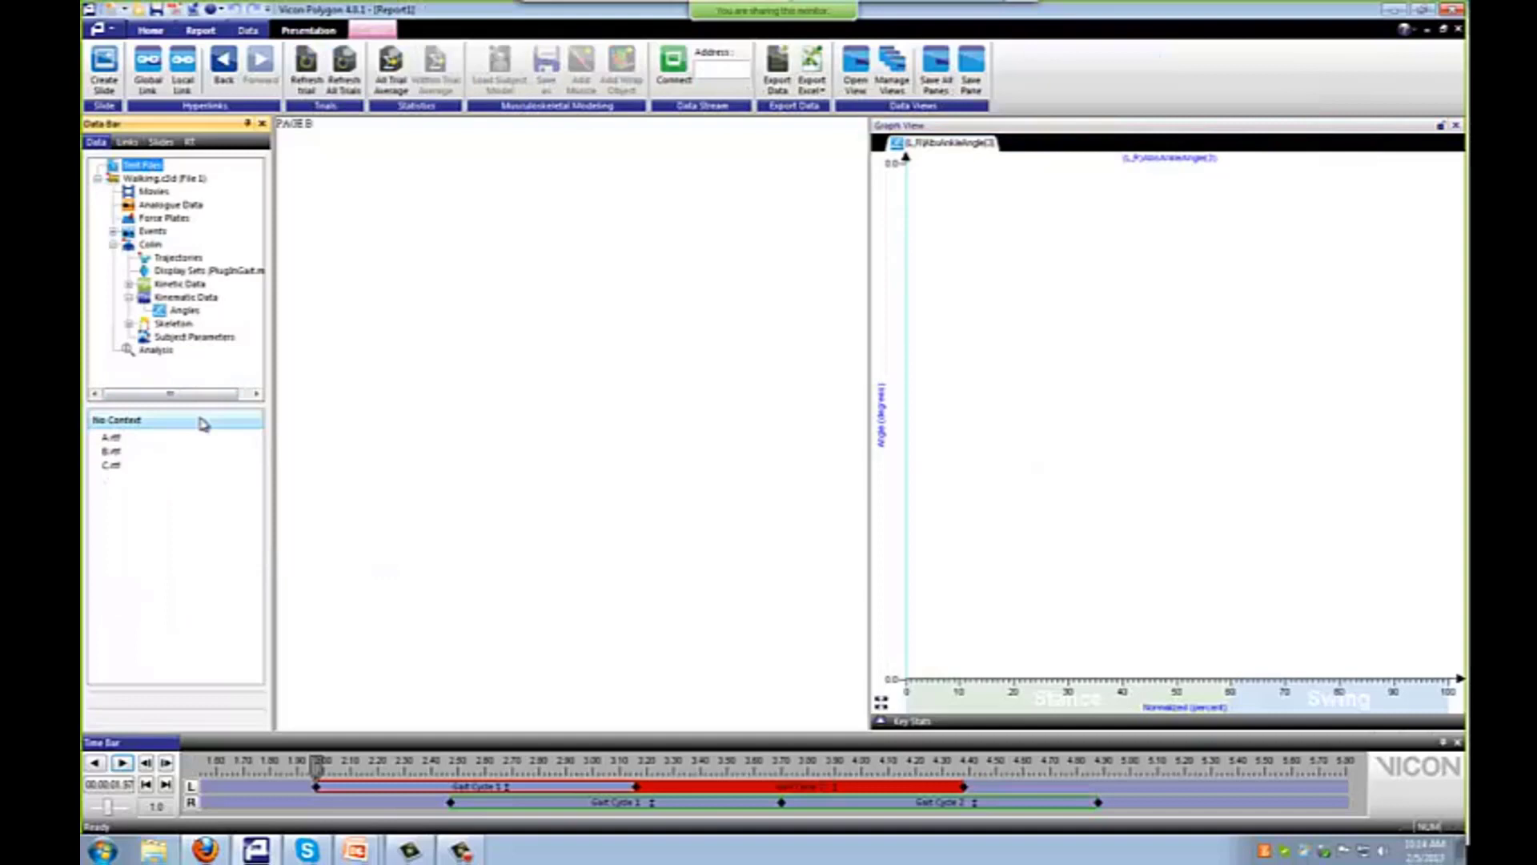
{"action": "right_click", "coordinate": [122, 437]}
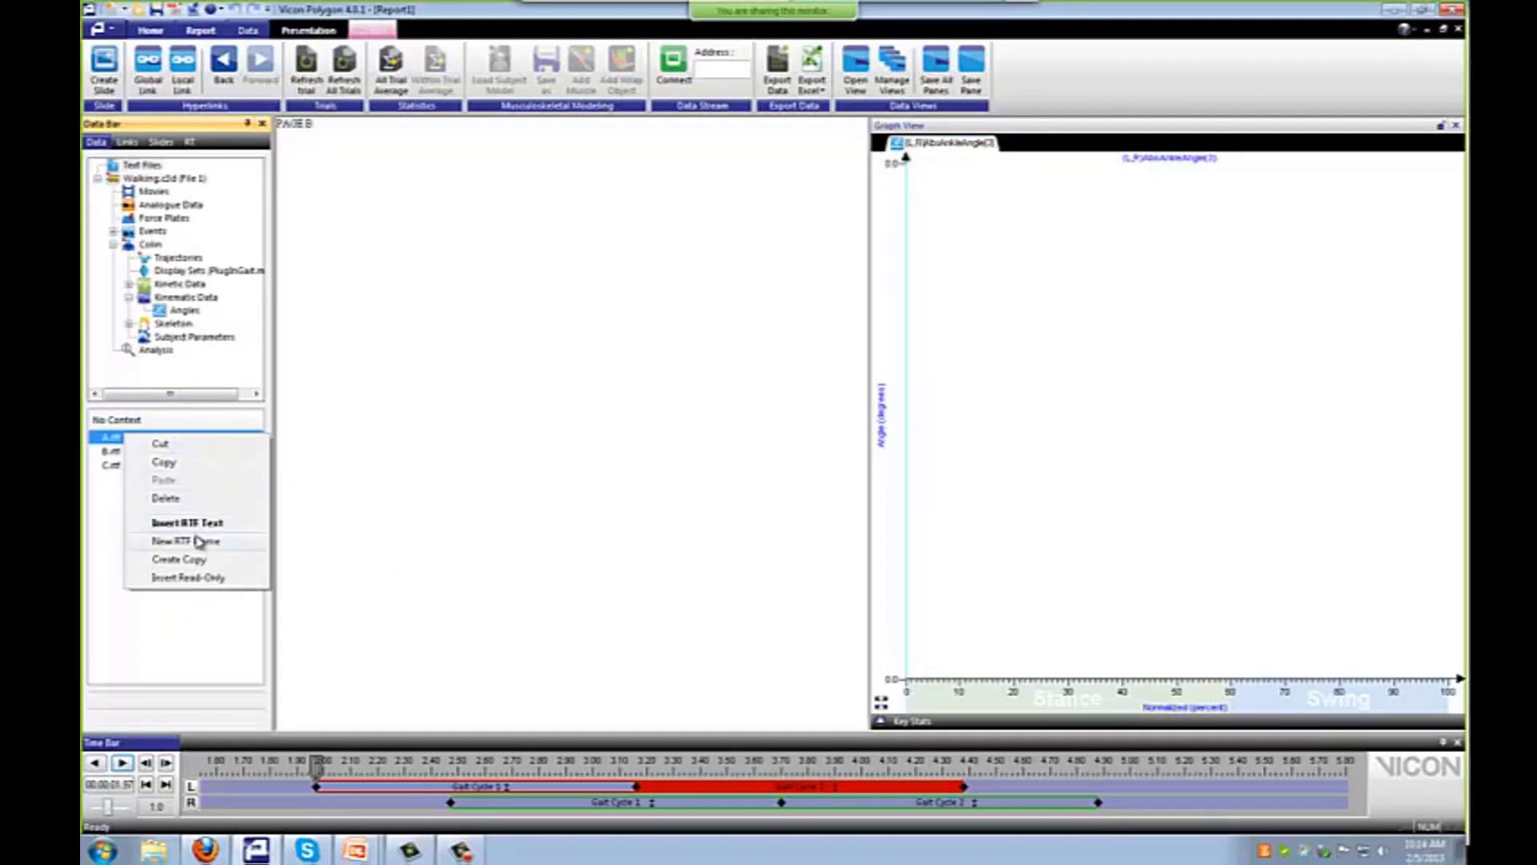
{"action": "left_click", "coordinate": [209, 578]}
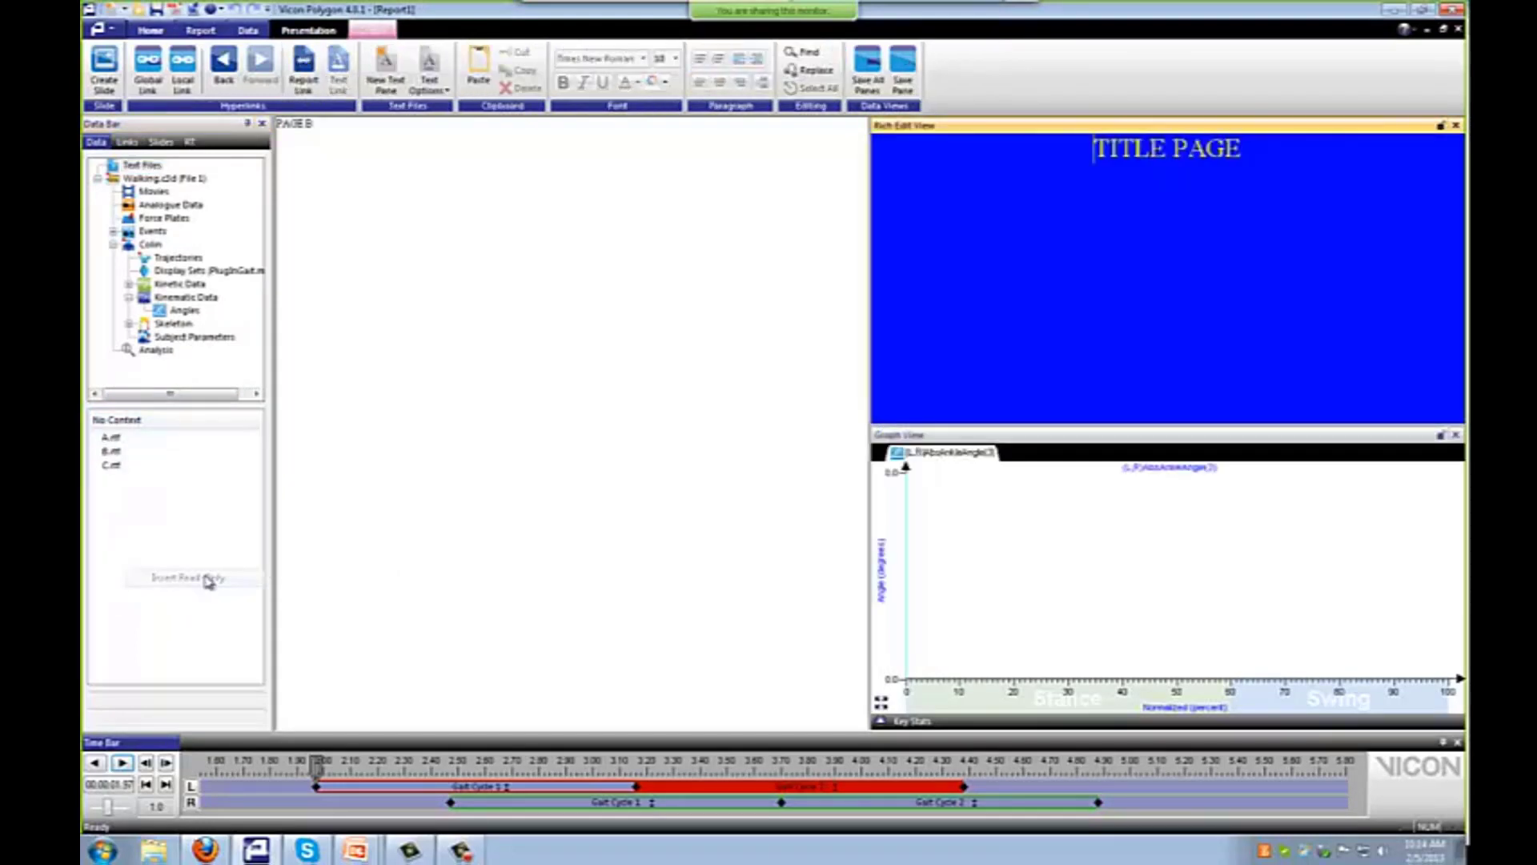
{"action": "left_click", "coordinate": [330, 157]}
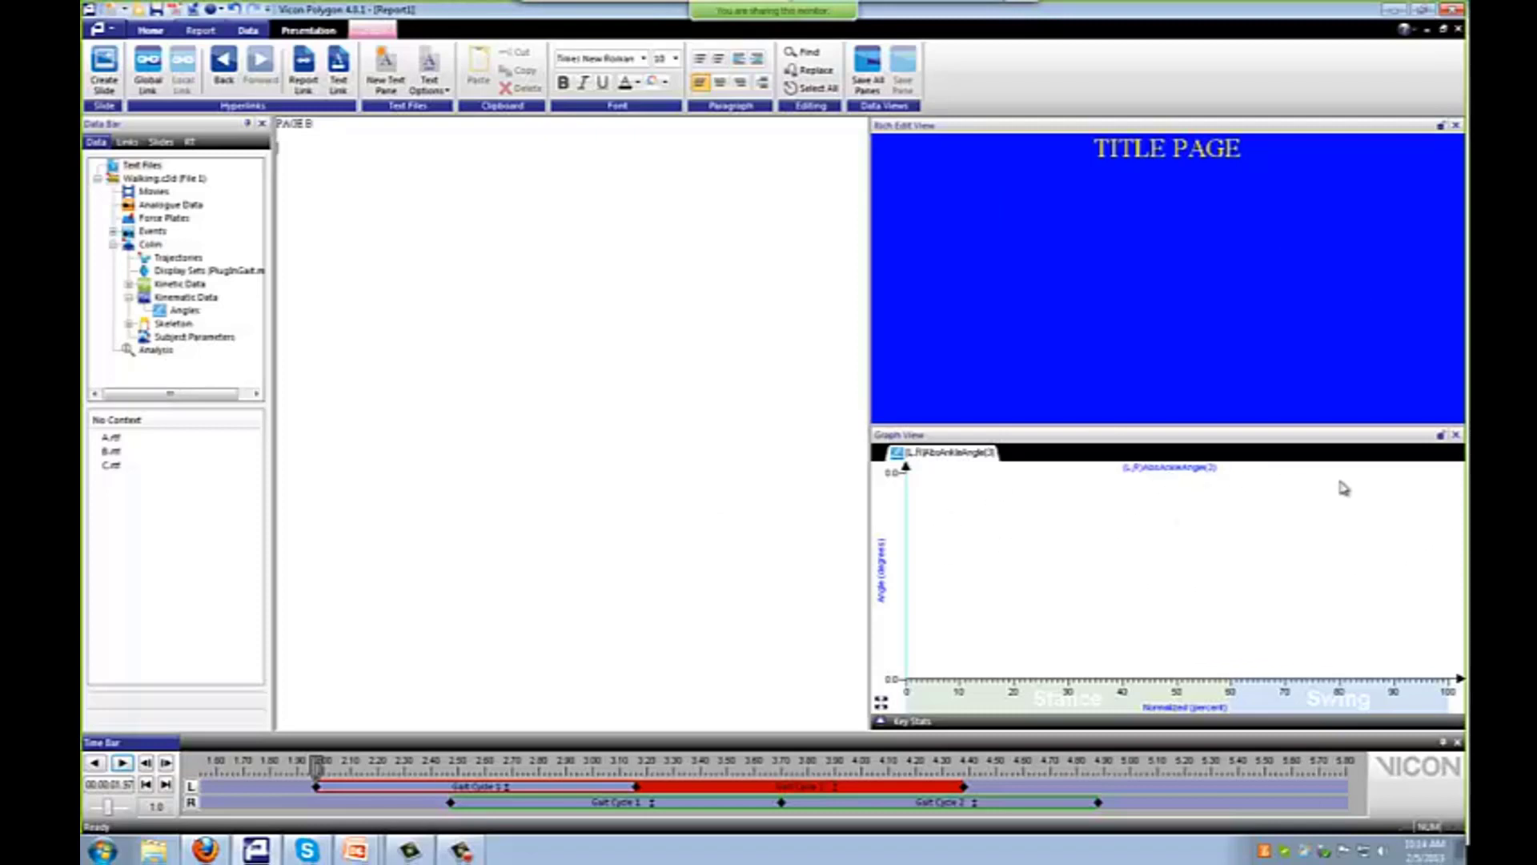
- Insert a Global Link hyperlink named 'Global Link' on page B
{"action": "left_click", "coordinate": [148, 68]}
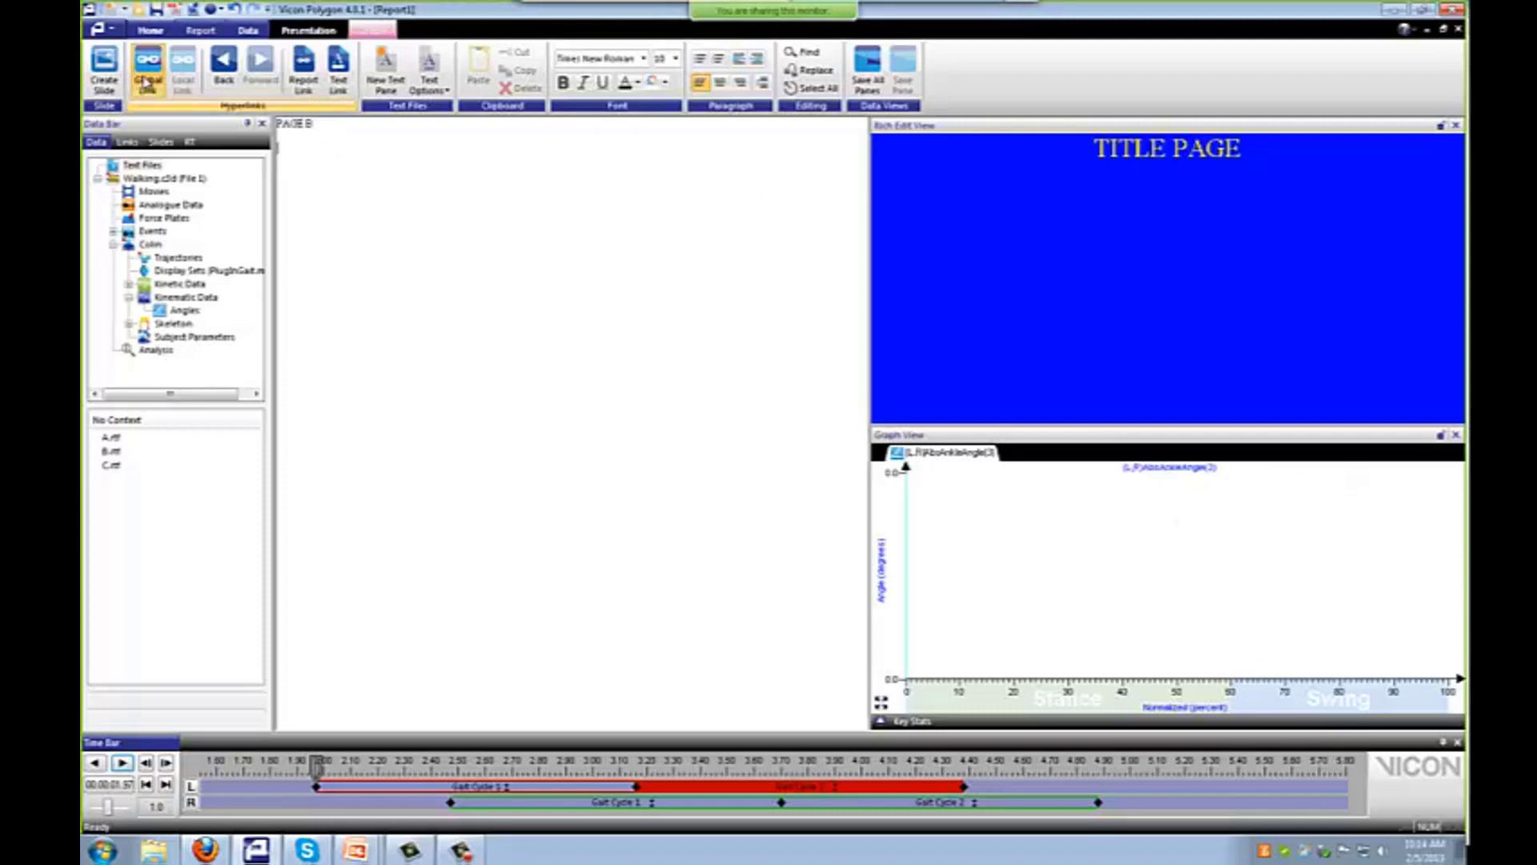
{"action": "type", "text": "Globa"}
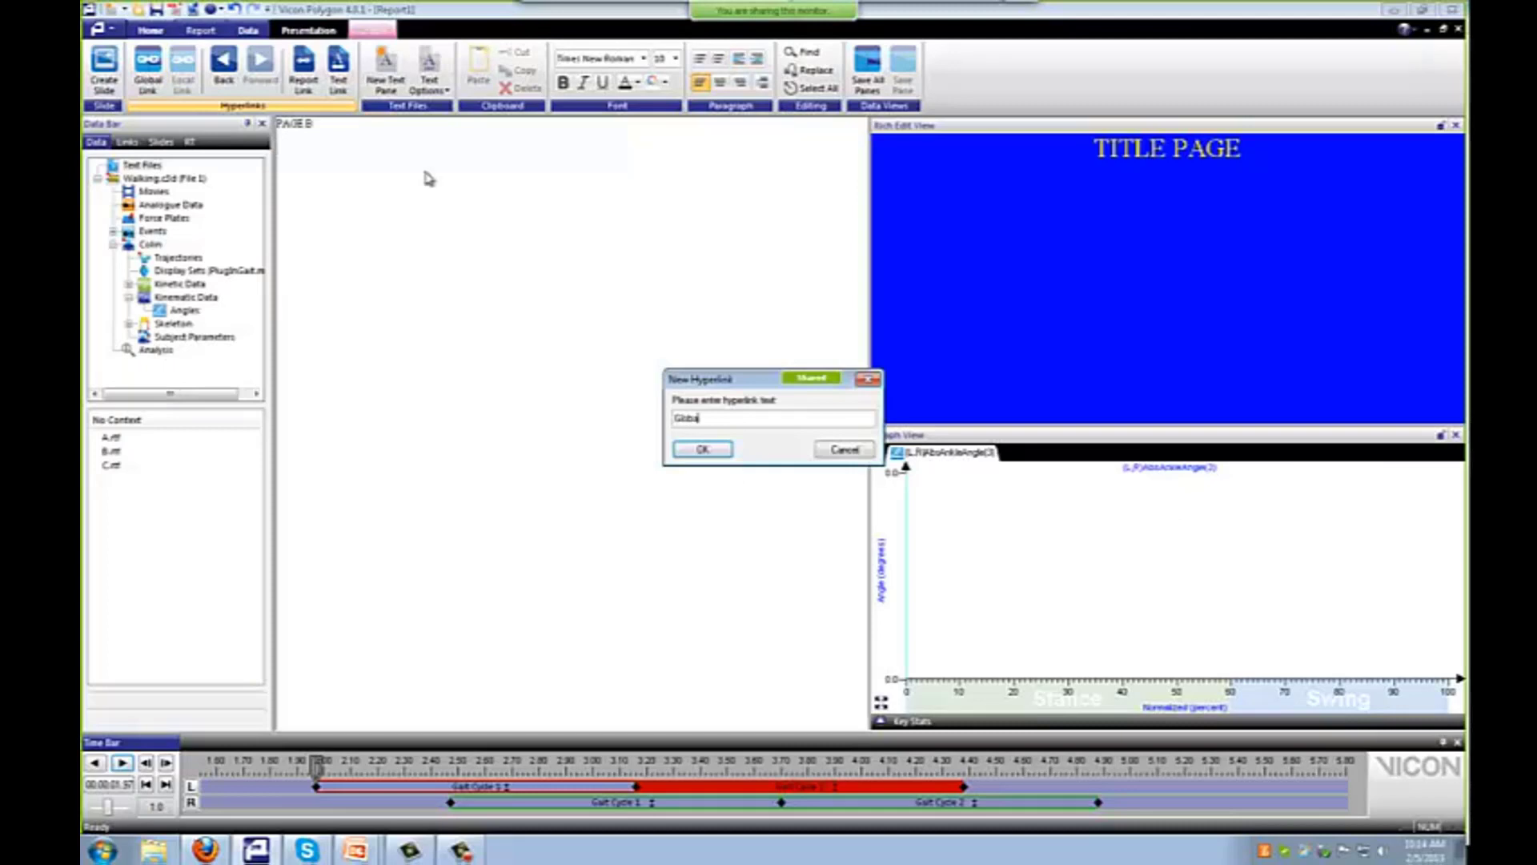
{"action": "type", "text": "l Link"}
{"action": "left_click", "coordinate": [703, 450]}
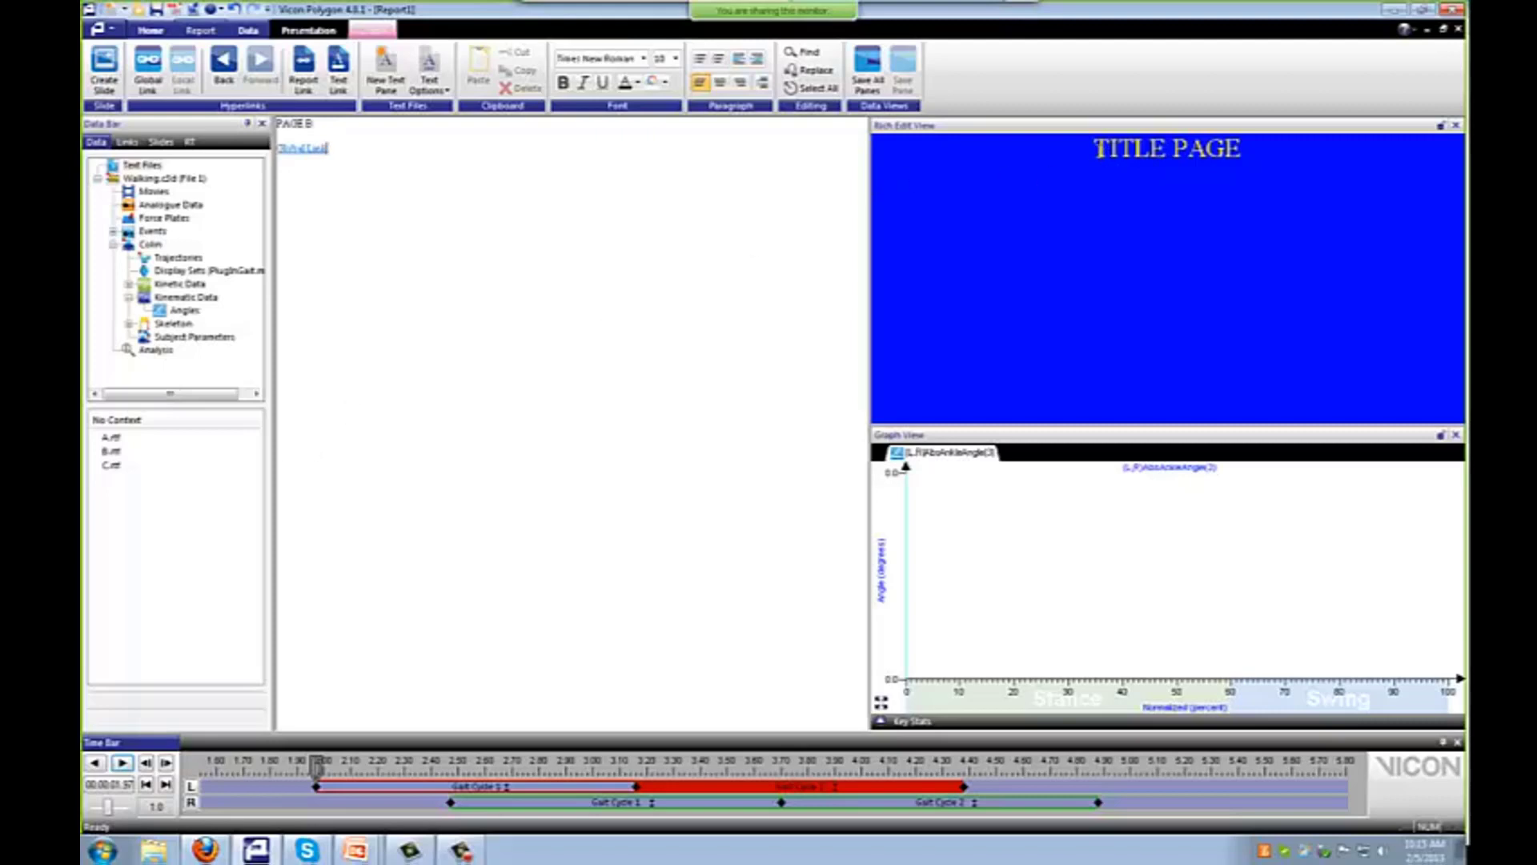
- With the title page view active, insert a Local Link hyperlink labelled 'Local Link' on page B
{"action": "left_click", "coordinate": [1094, 148]}
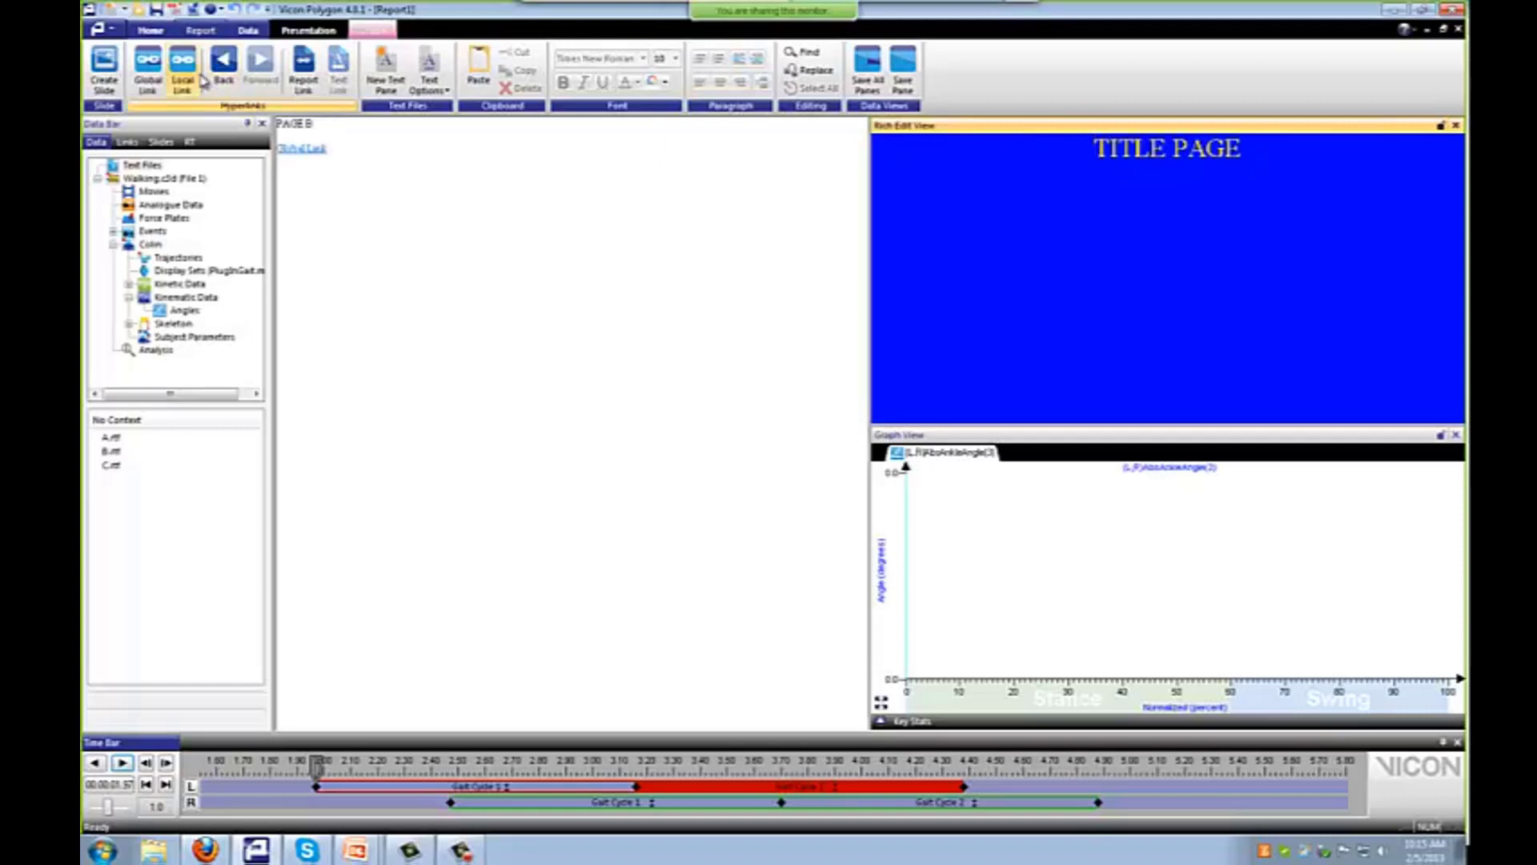
{"action": "left_click", "coordinate": [346, 148]}
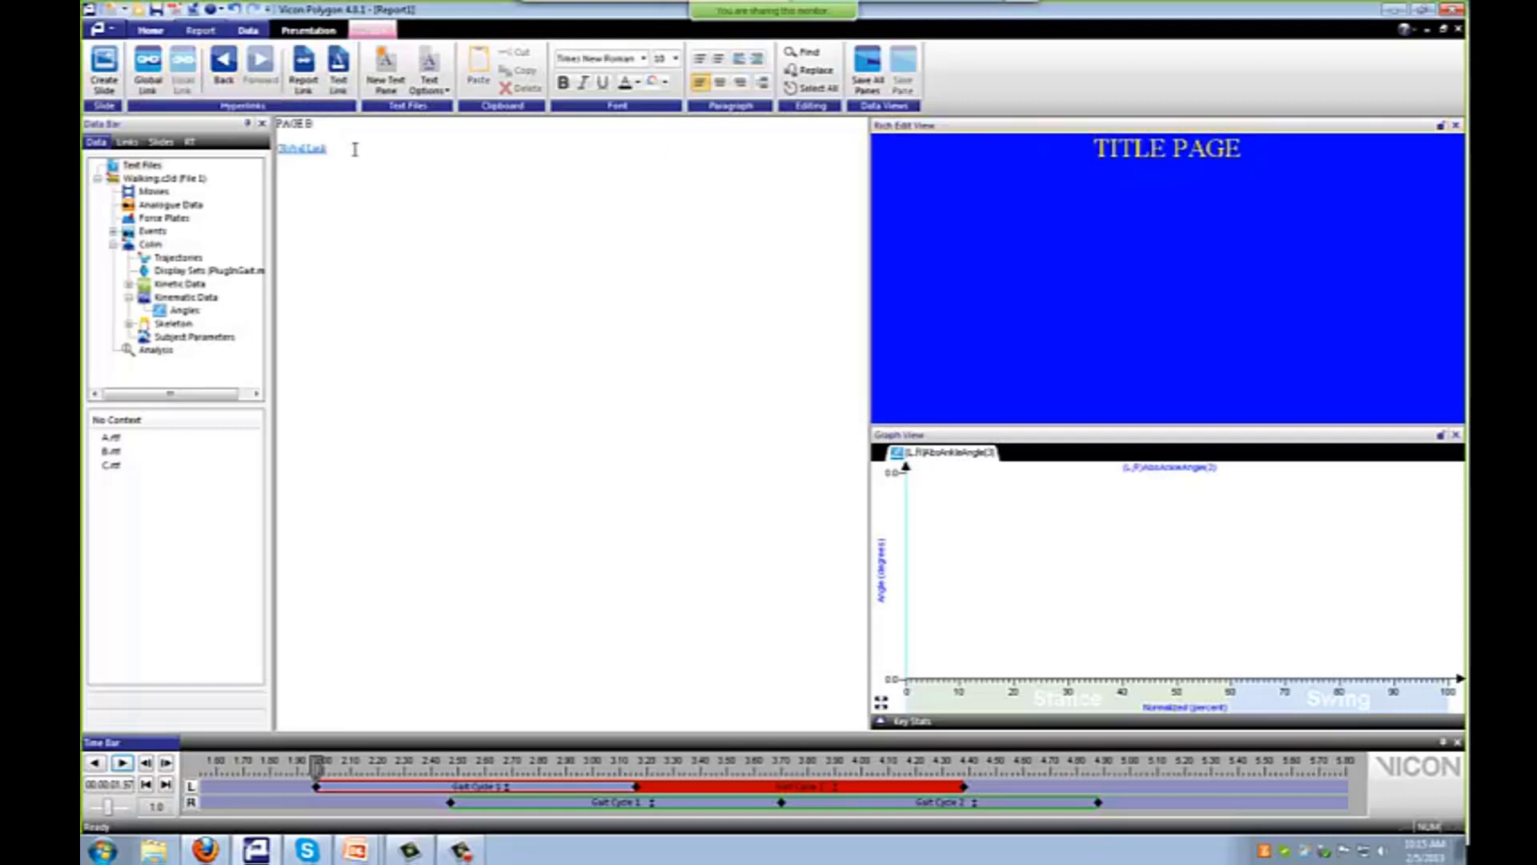
{"action": "left_click", "coordinate": [1094, 149]}
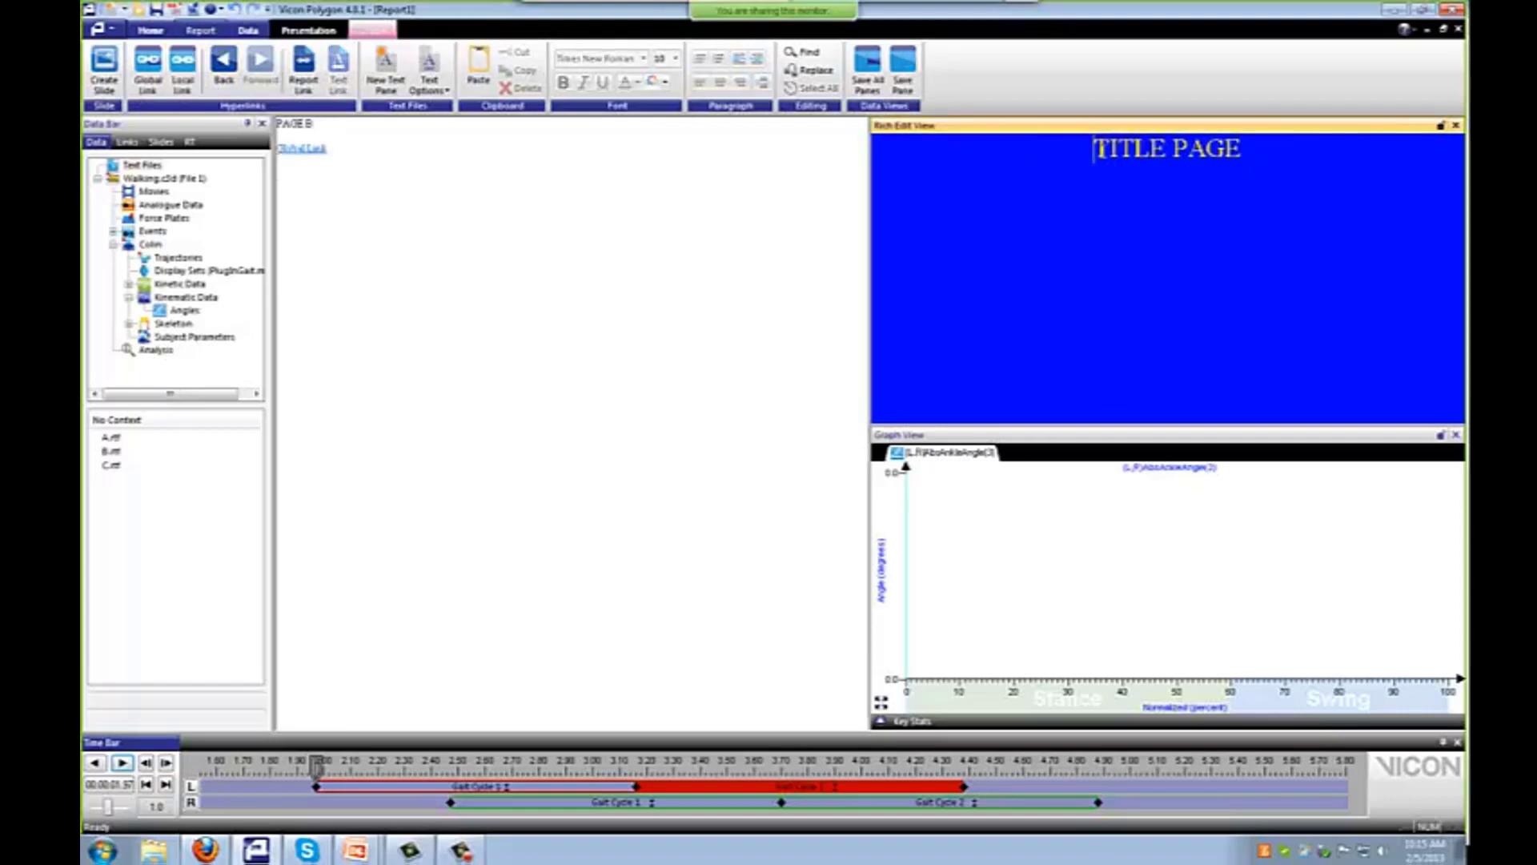
{"action": "left_click", "coordinate": [183, 68]}
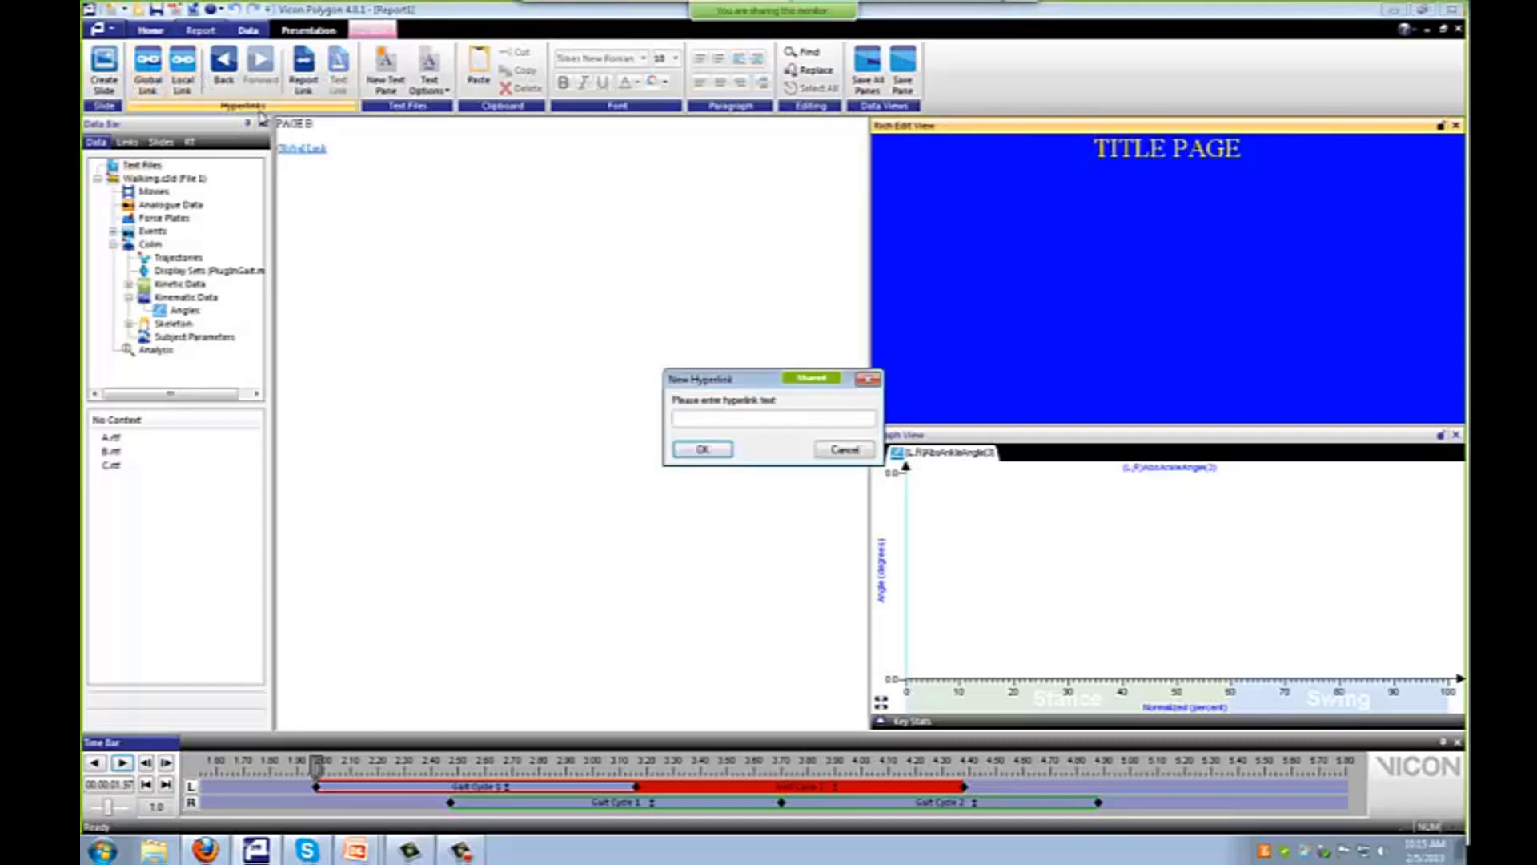
{"action": "type", "text": "Local Link"}
{"action": "left_click", "coordinate": [703, 451]}
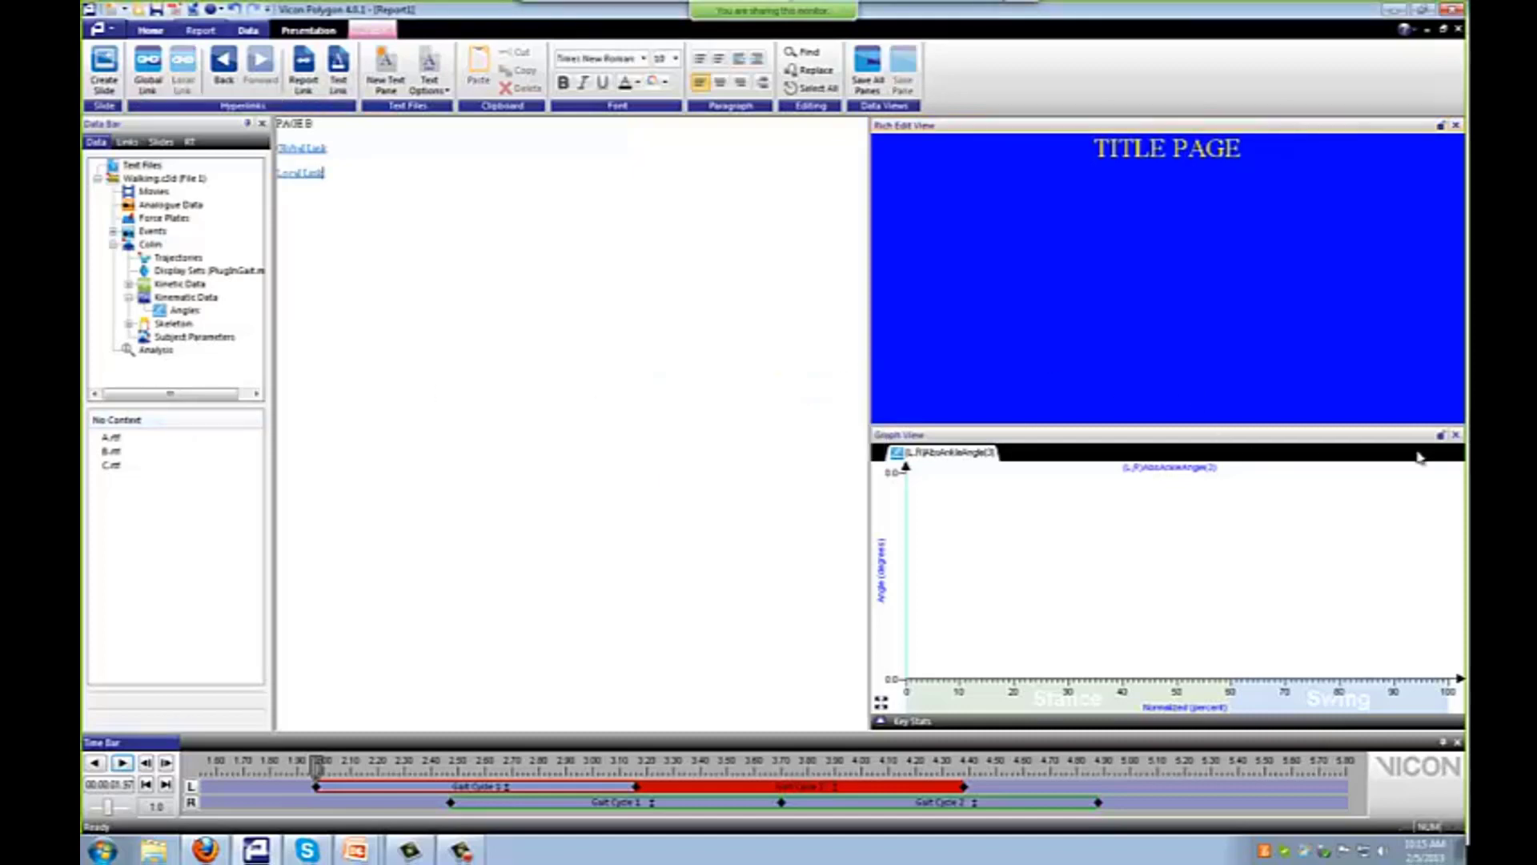
- Close the graph and title-page views, reselect page B, and follow Global Link to restore them
{"action": "left_click", "coordinate": [1455, 435]}
{"action": "left_click", "coordinate": [1456, 124]}
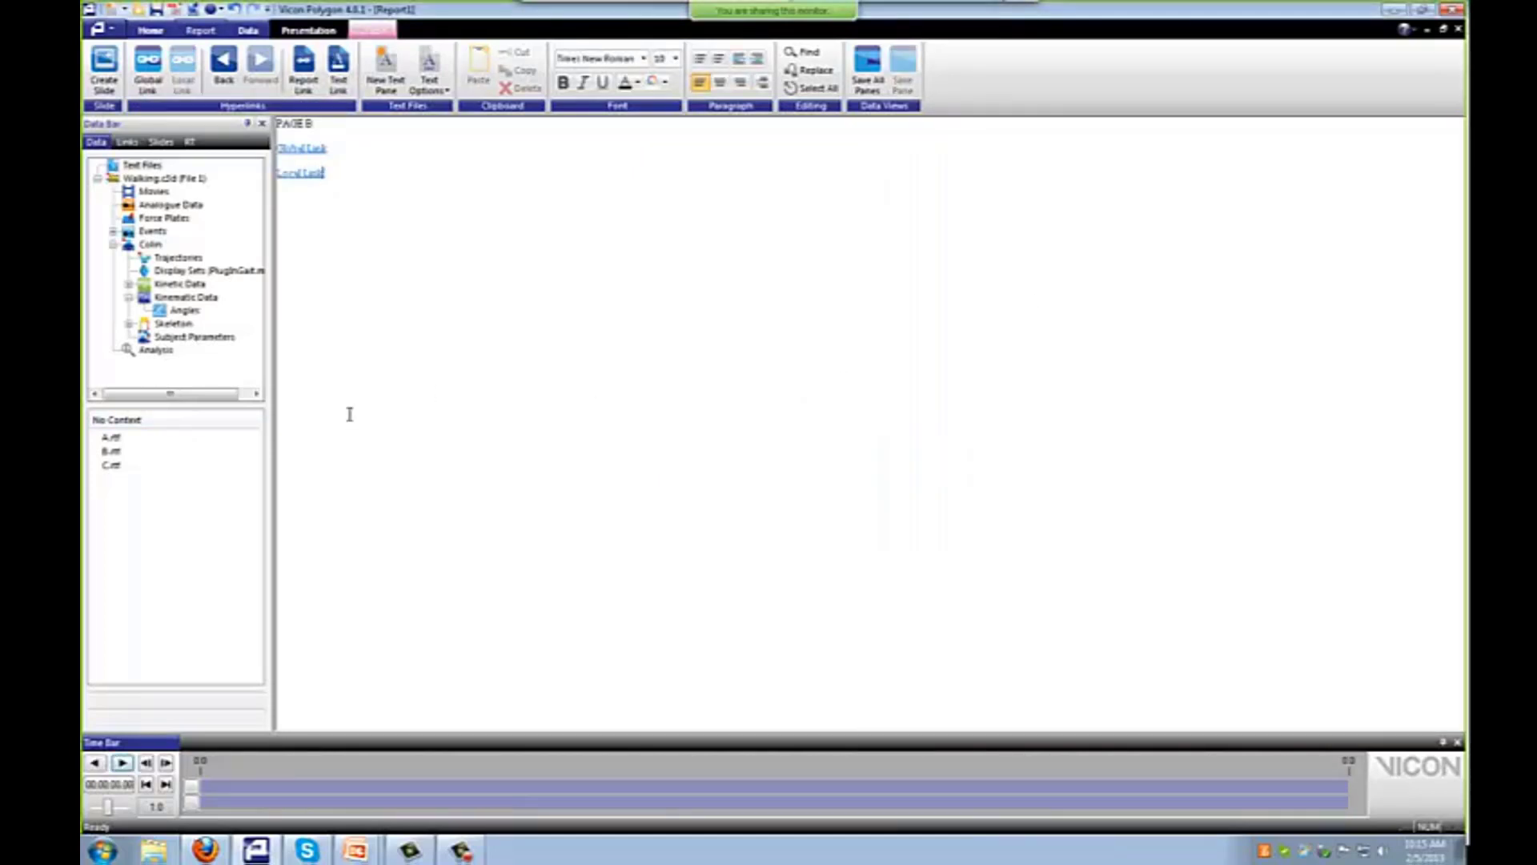
{"action": "left_click", "coordinate": [116, 464]}
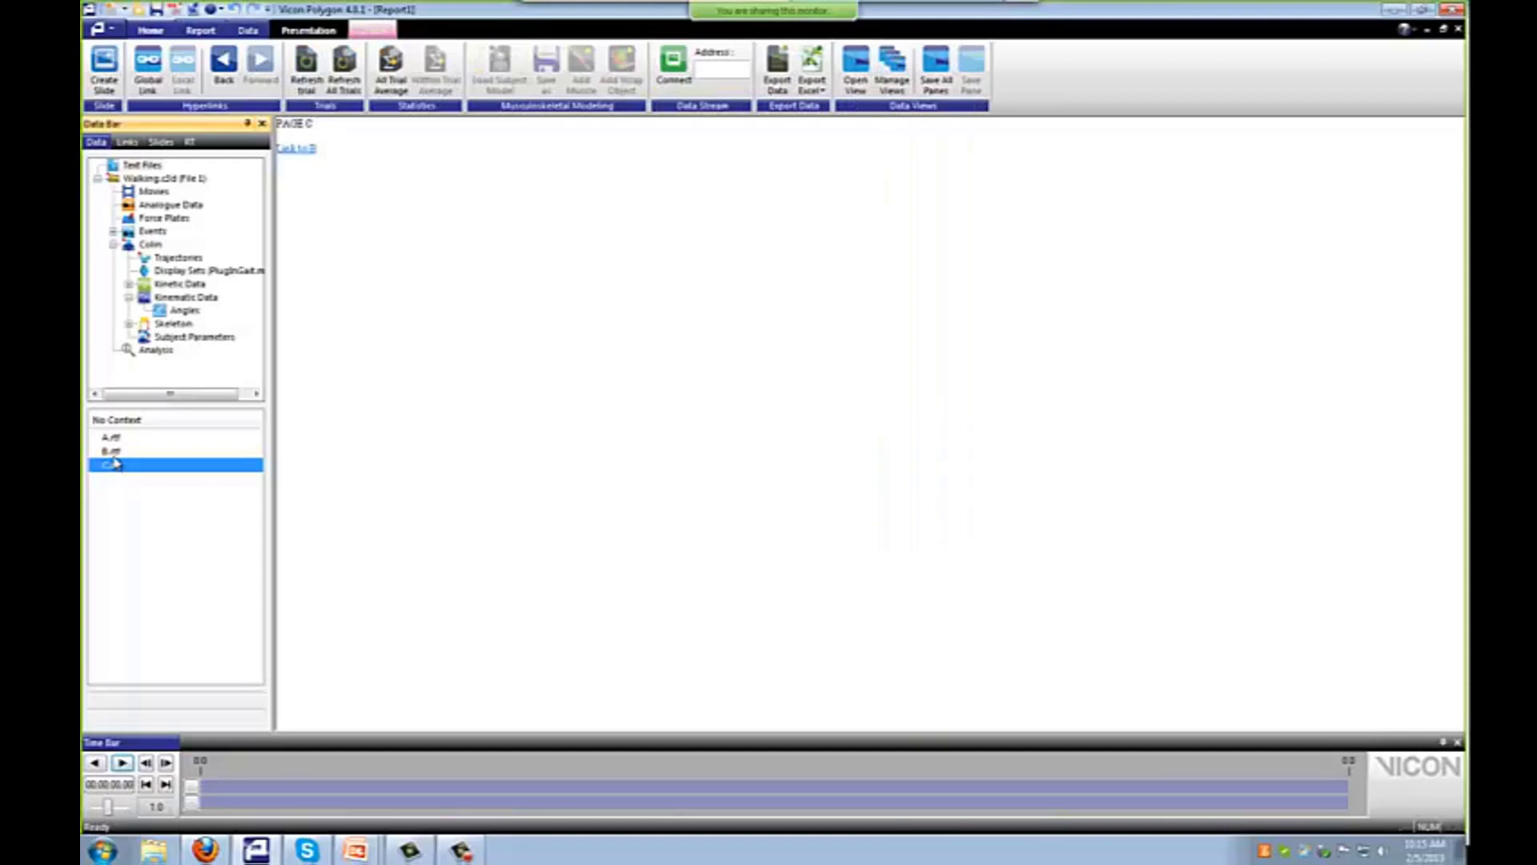
{"action": "left_click", "coordinate": [114, 453]}
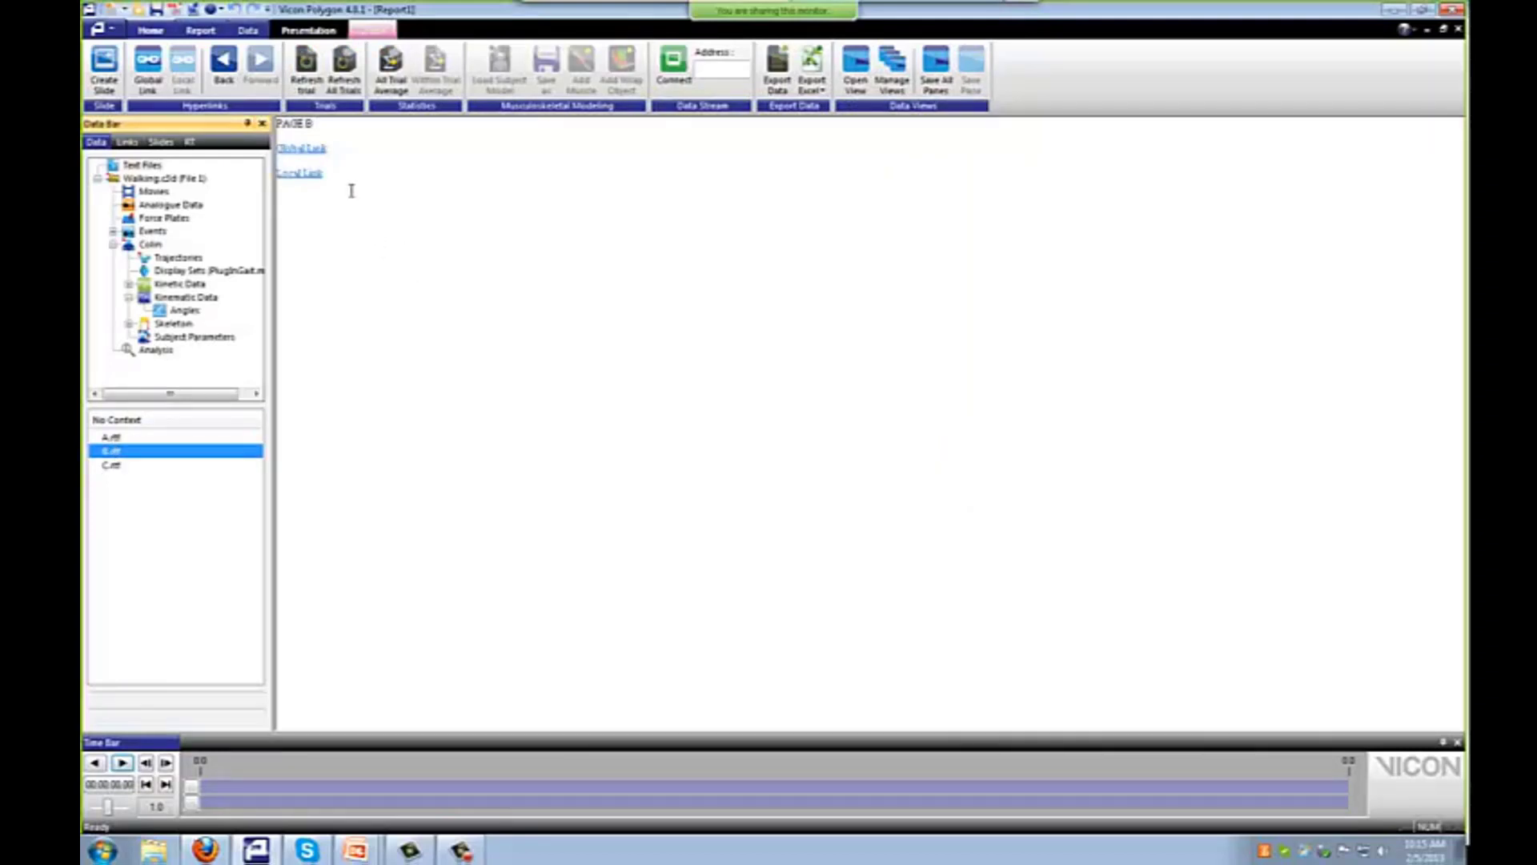
{"action": "left_click", "coordinate": [308, 156]}
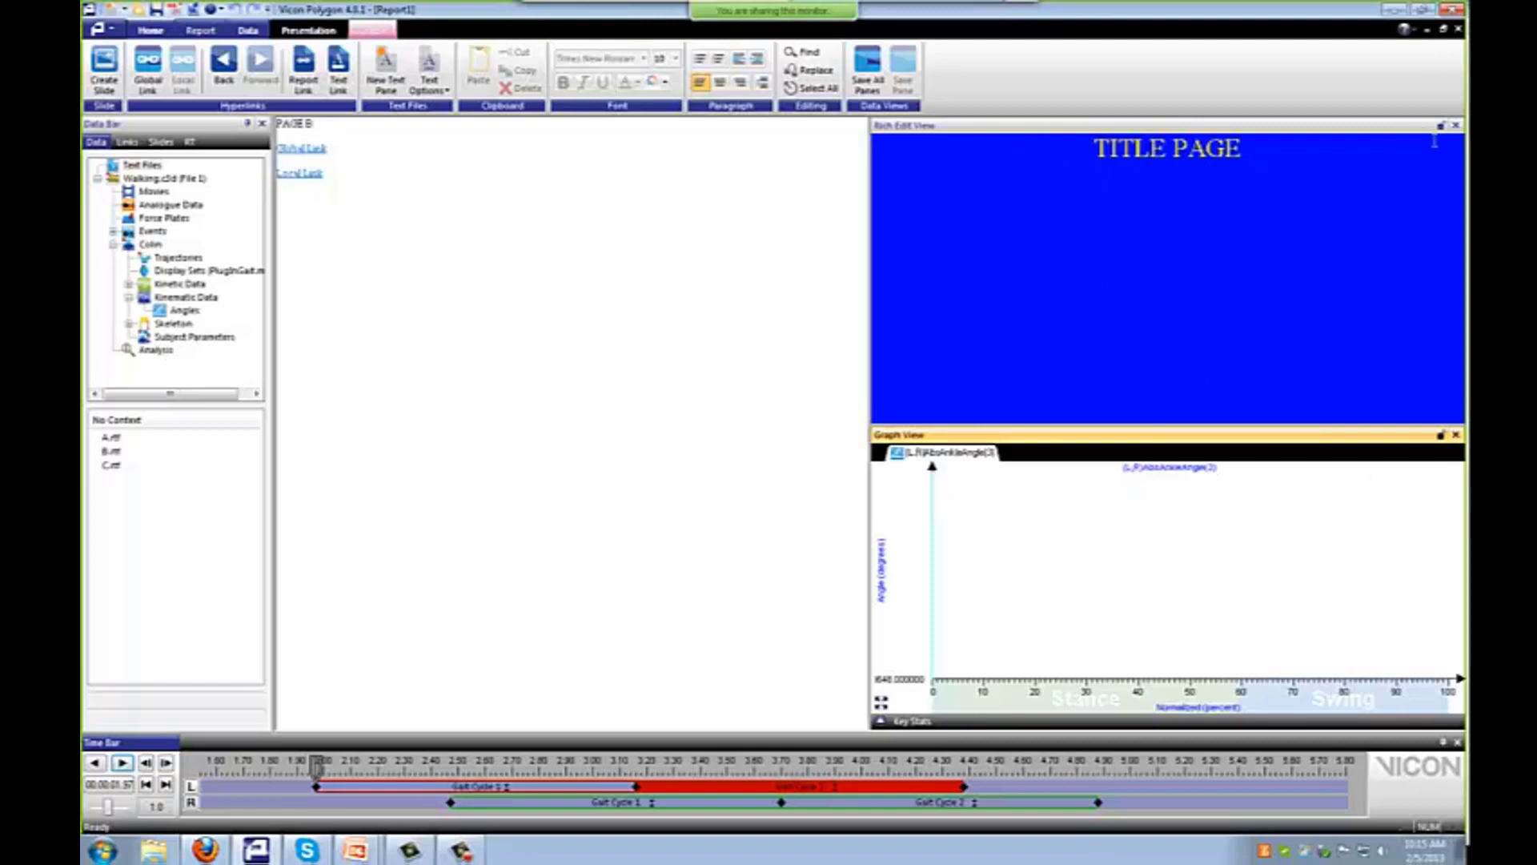
- Close the restored views and follow Local Link to reopen the title page
{"action": "left_click", "coordinate": [1455, 125]}
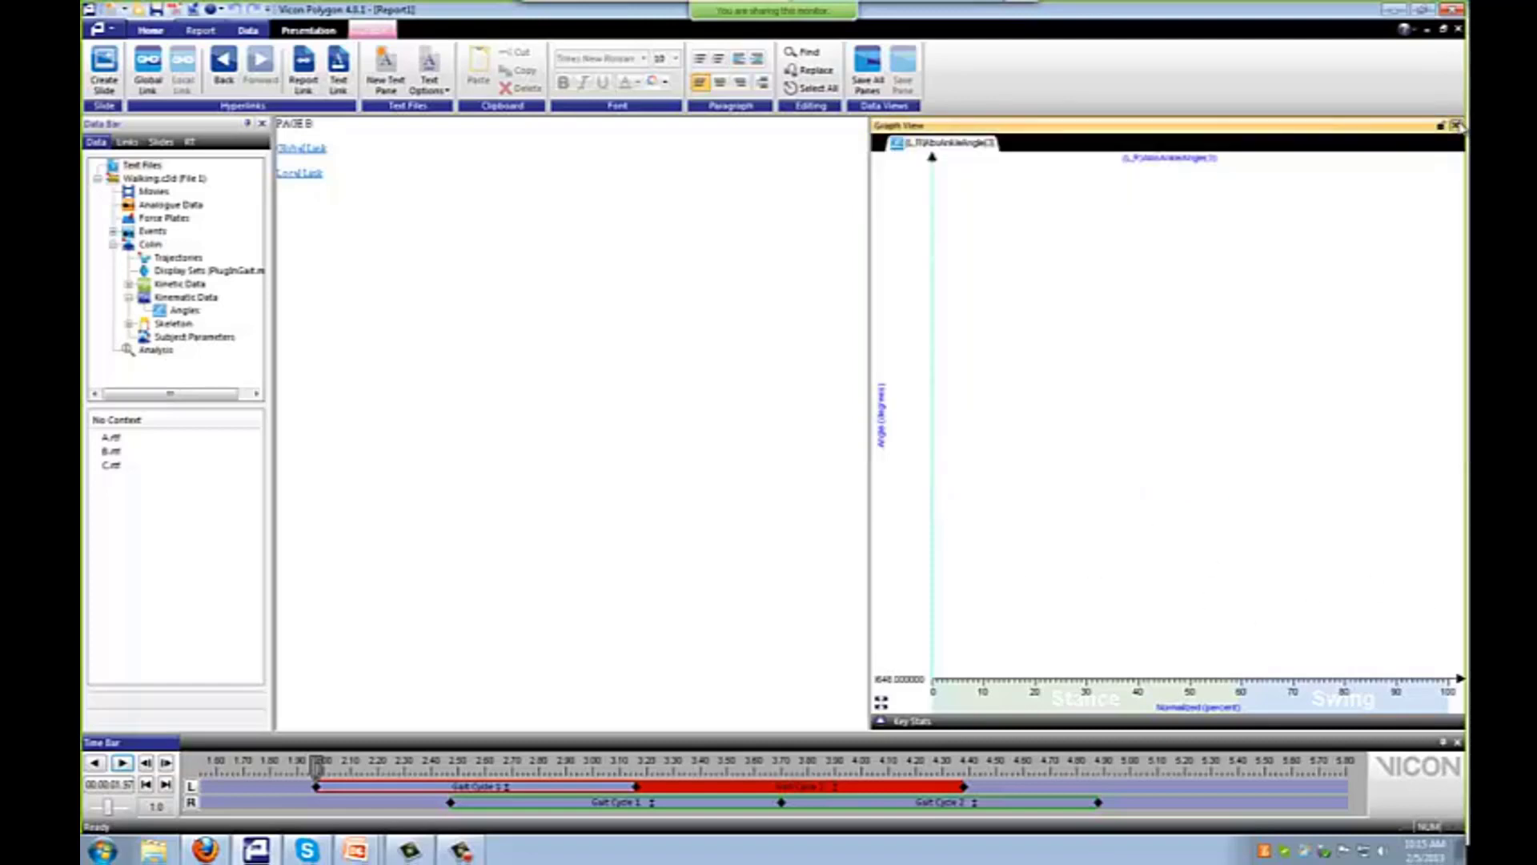
{"action": "left_click", "coordinate": [1456, 125]}
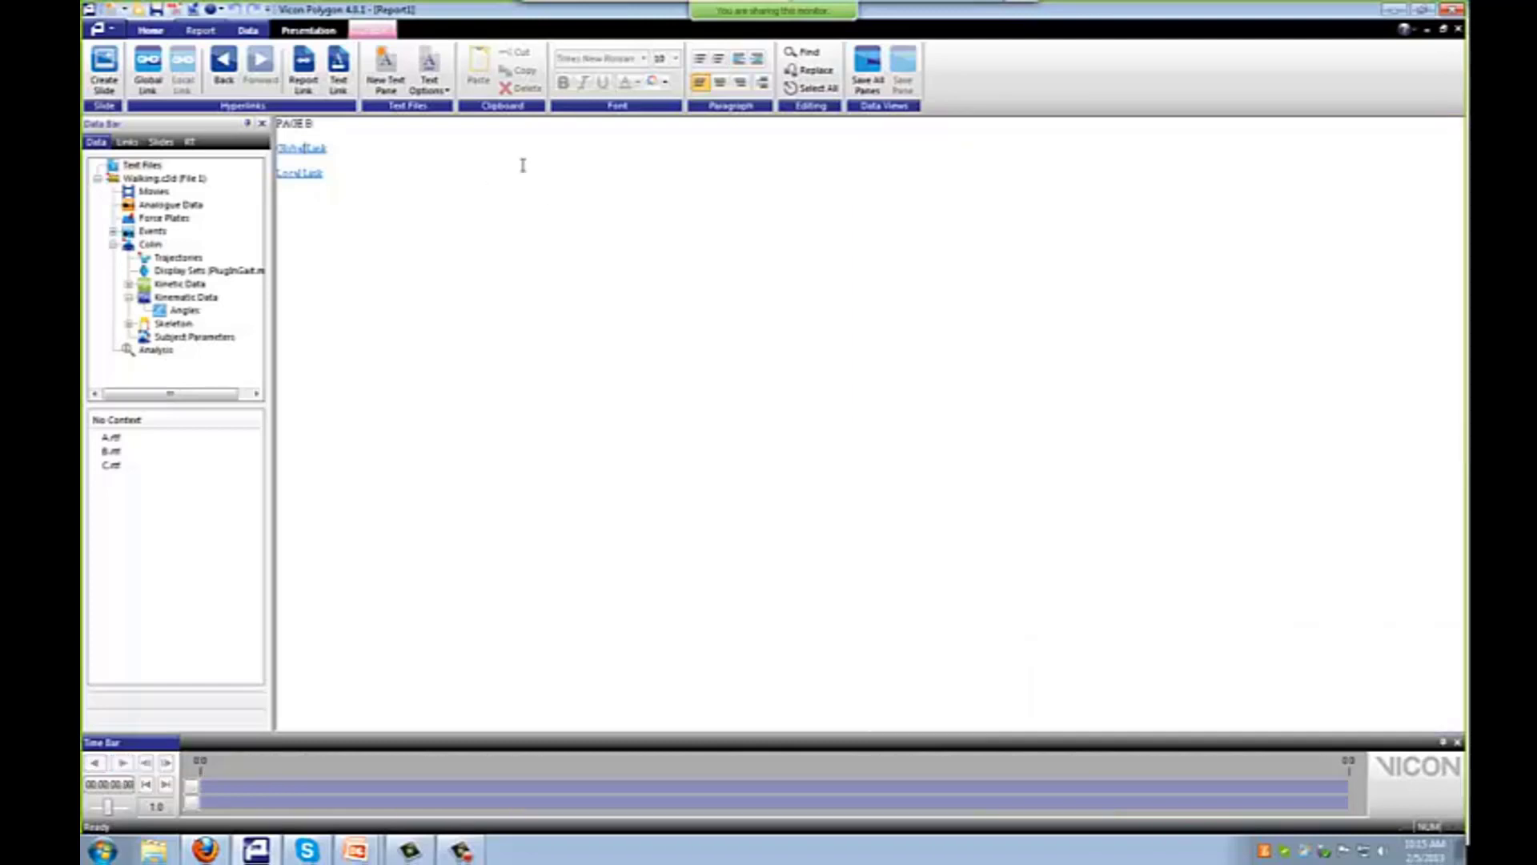
{"action": "left_click", "coordinate": [305, 179]}
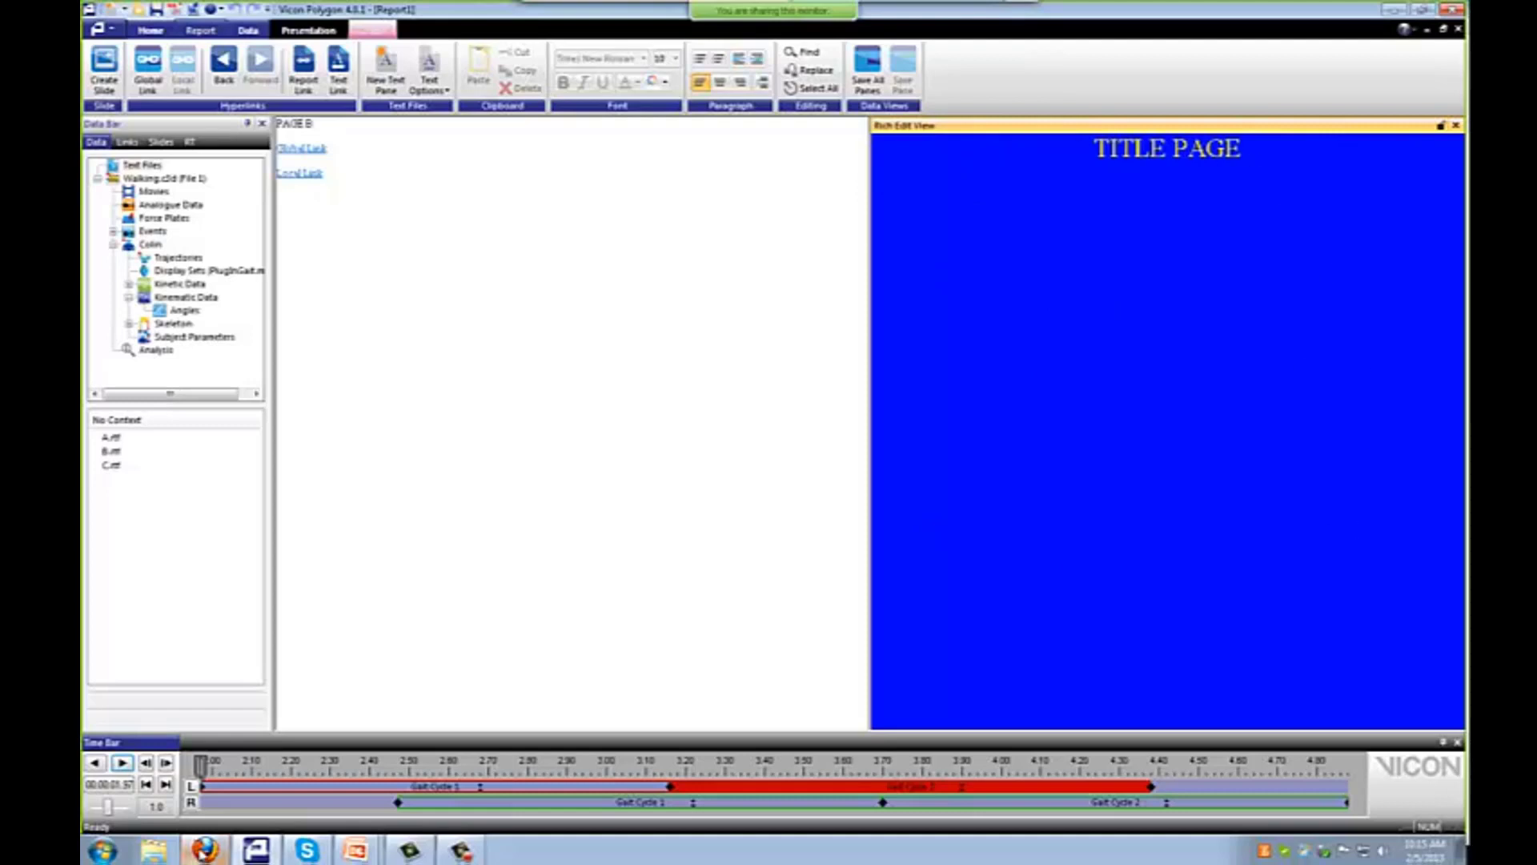
- Switch back to the full-screen PowerPoint slide show
{"action": "key", "text": "alt+Tab"}
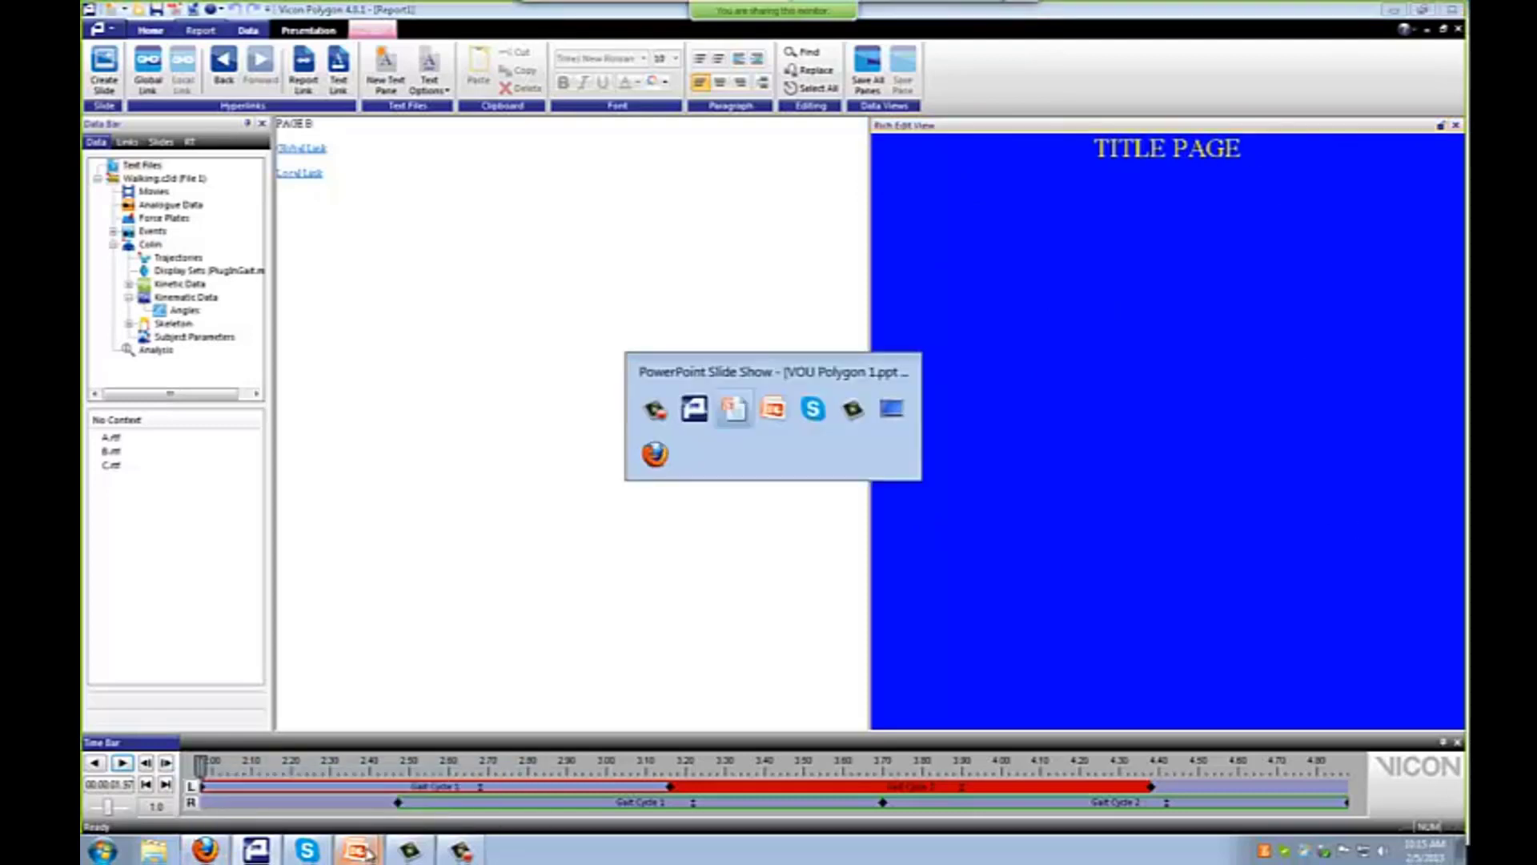
{"action": "key", "text": "alt+Tab"}
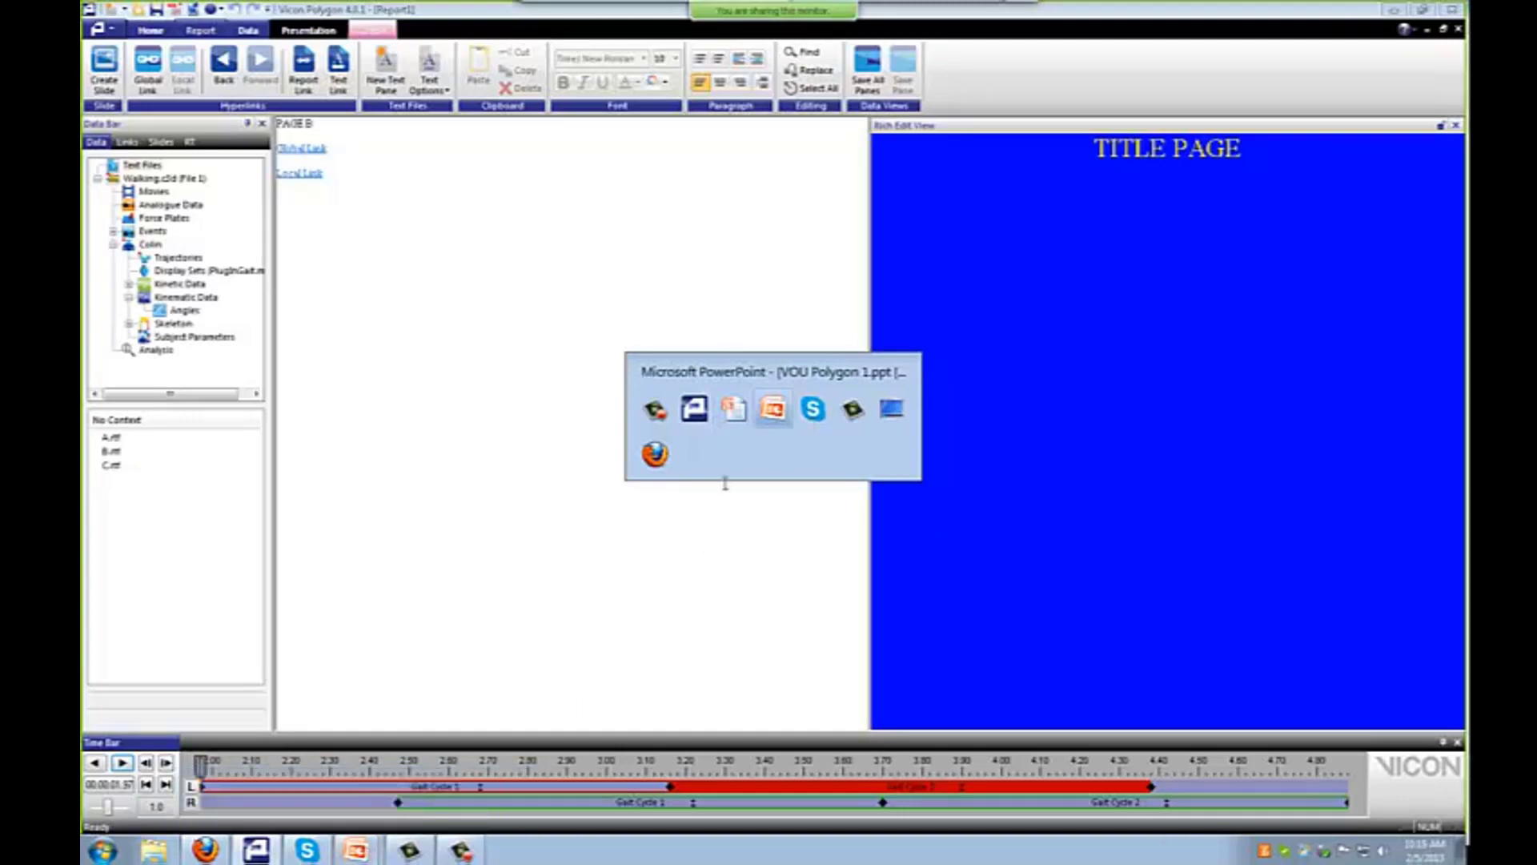
{"action": "left_click", "coordinate": [733, 418]}
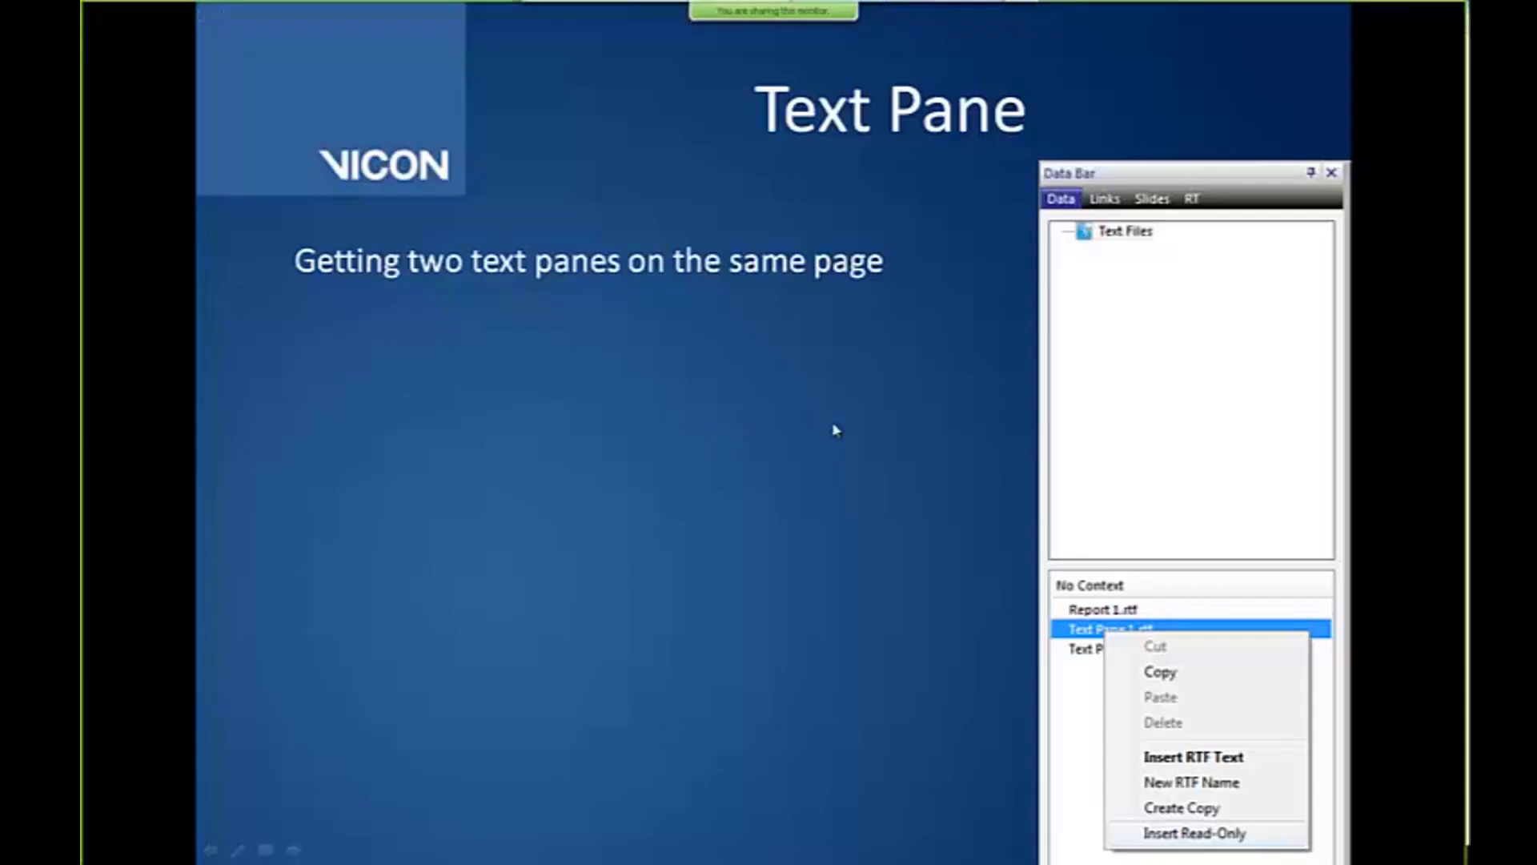
- Present the Hyperlinks slide's global and local link explanations, then move to Creating a Global Link
{"action": "key", "text": "Right"}
{"action": "key", "text": "Right"}
{"action": "key", "text": "Right"}
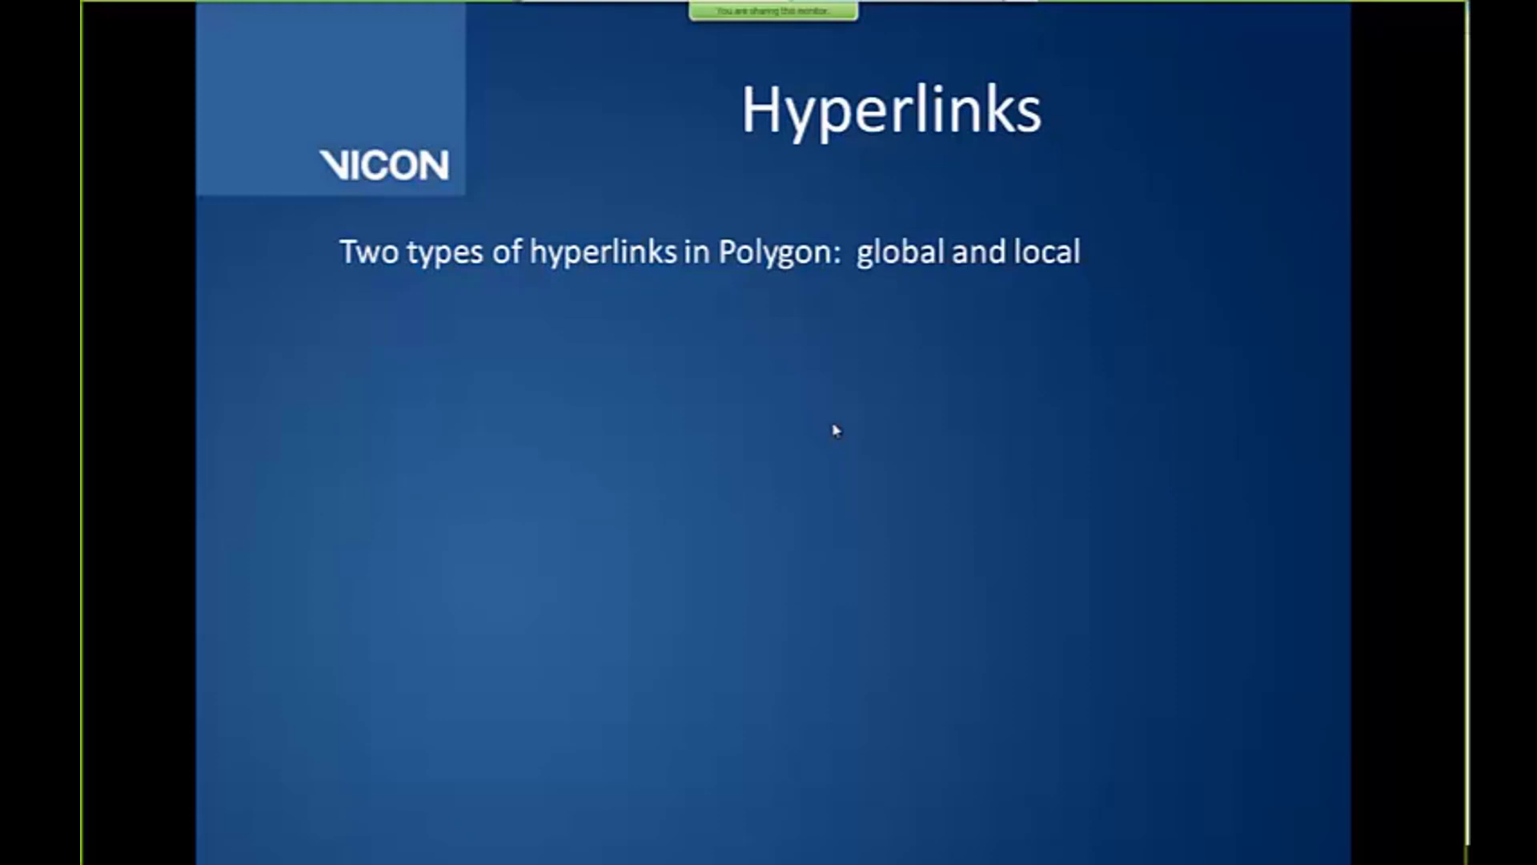
{"action": "key", "text": "Right"}
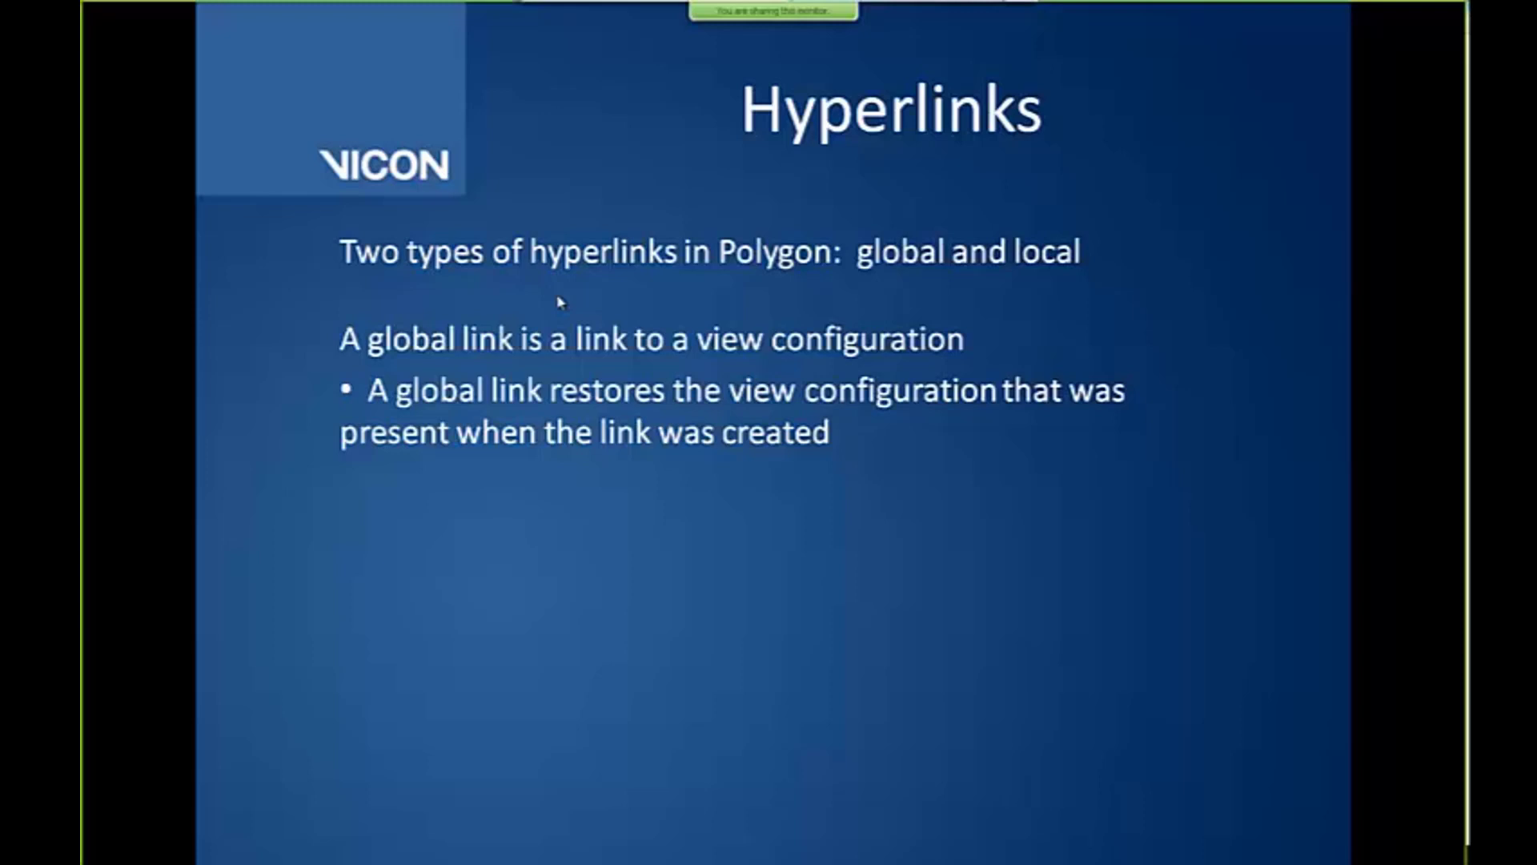
{"action": "key", "text": "Right"}
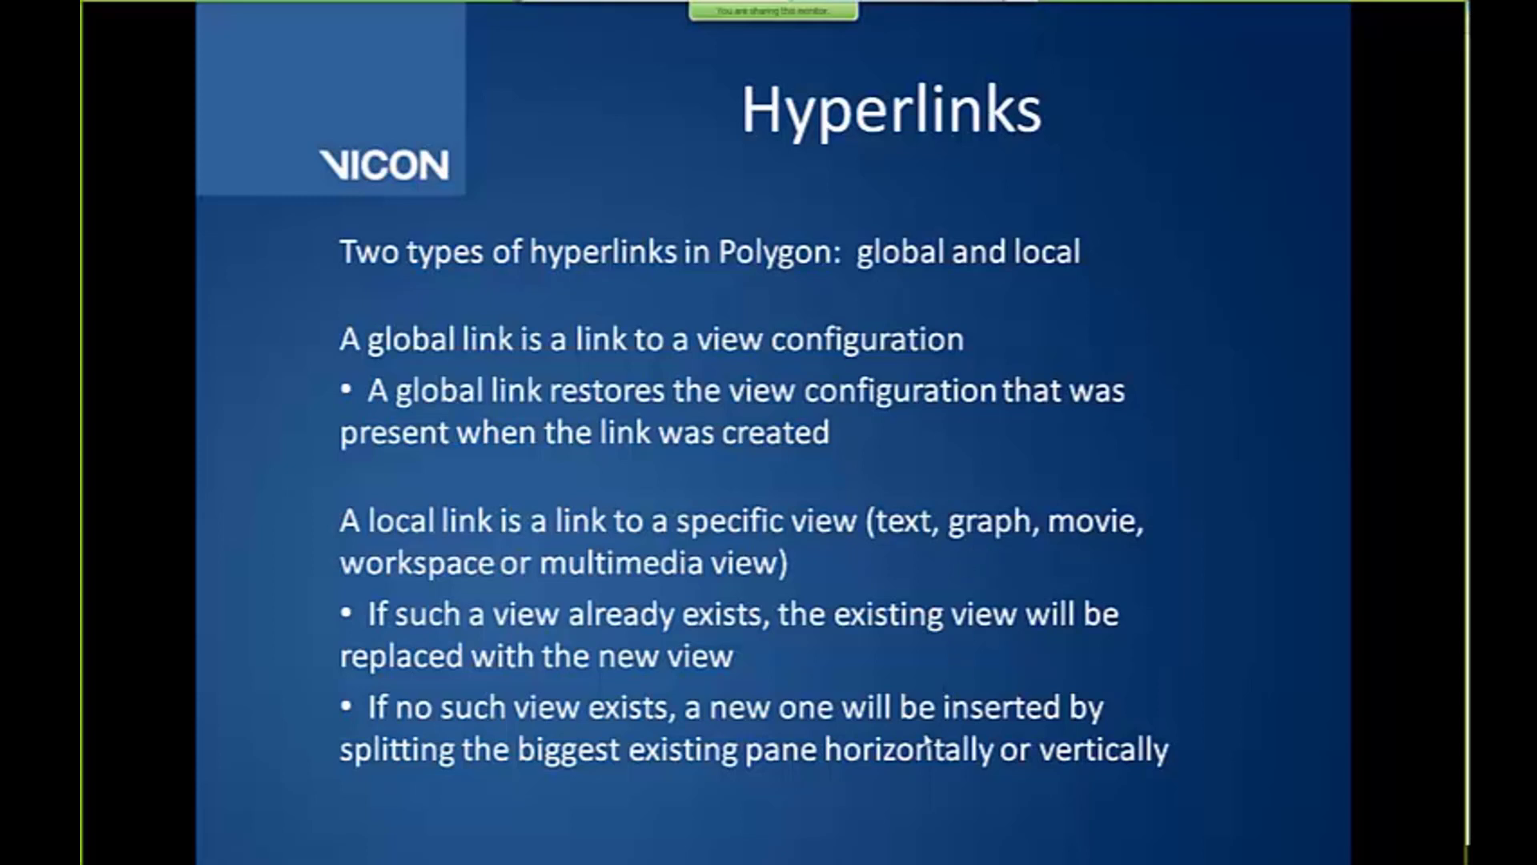
{"action": "left_click", "coordinate": [1119, 774]}
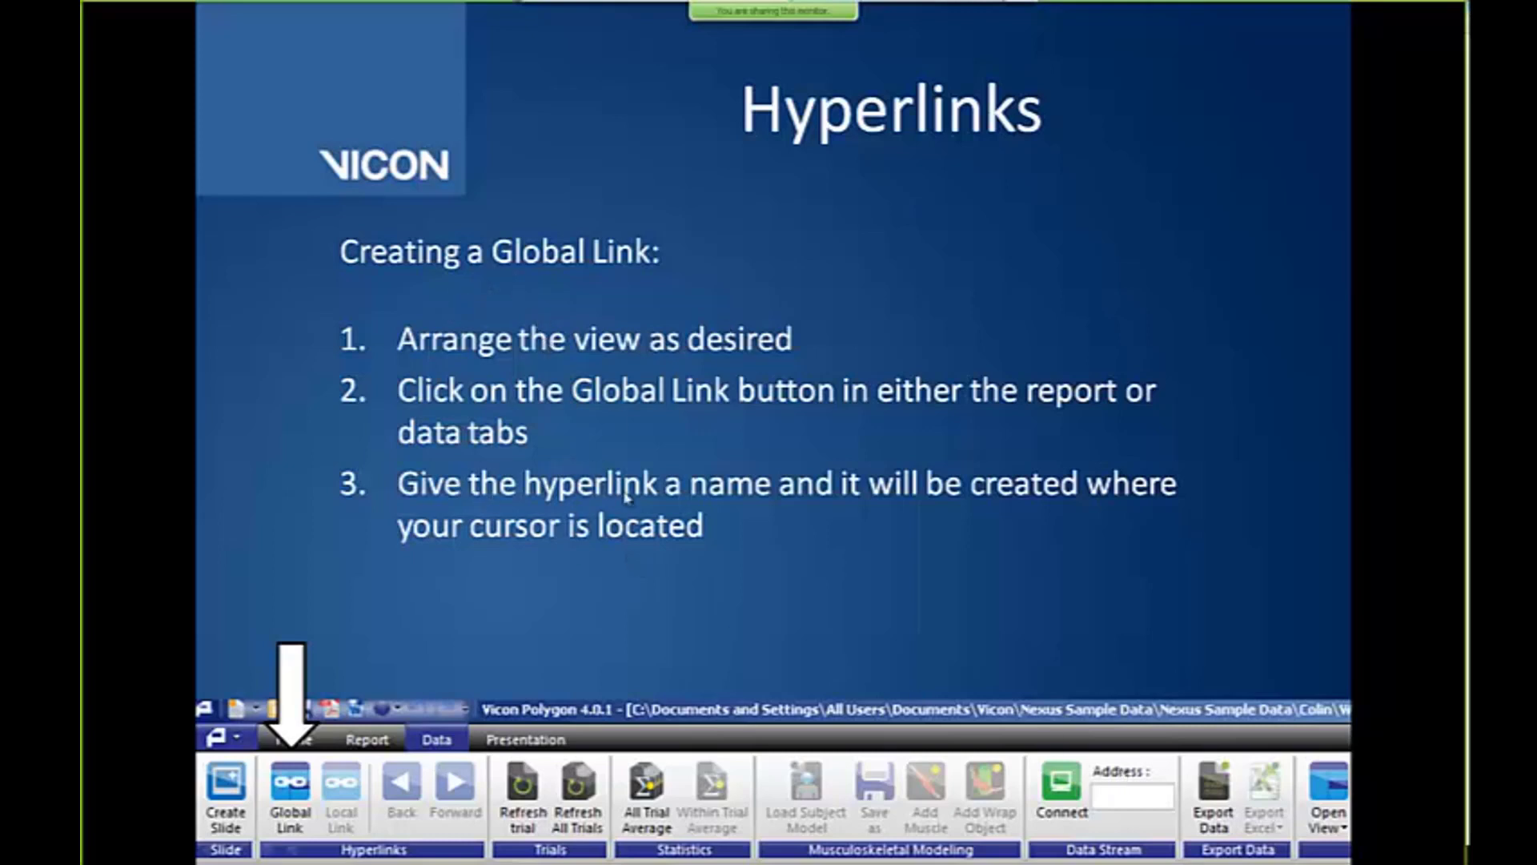
- Reveal the global link shortcut note, then present deleting hyperlinks and Creating a Local Link
{"action": "left_click", "coordinate": [1174, 428]}
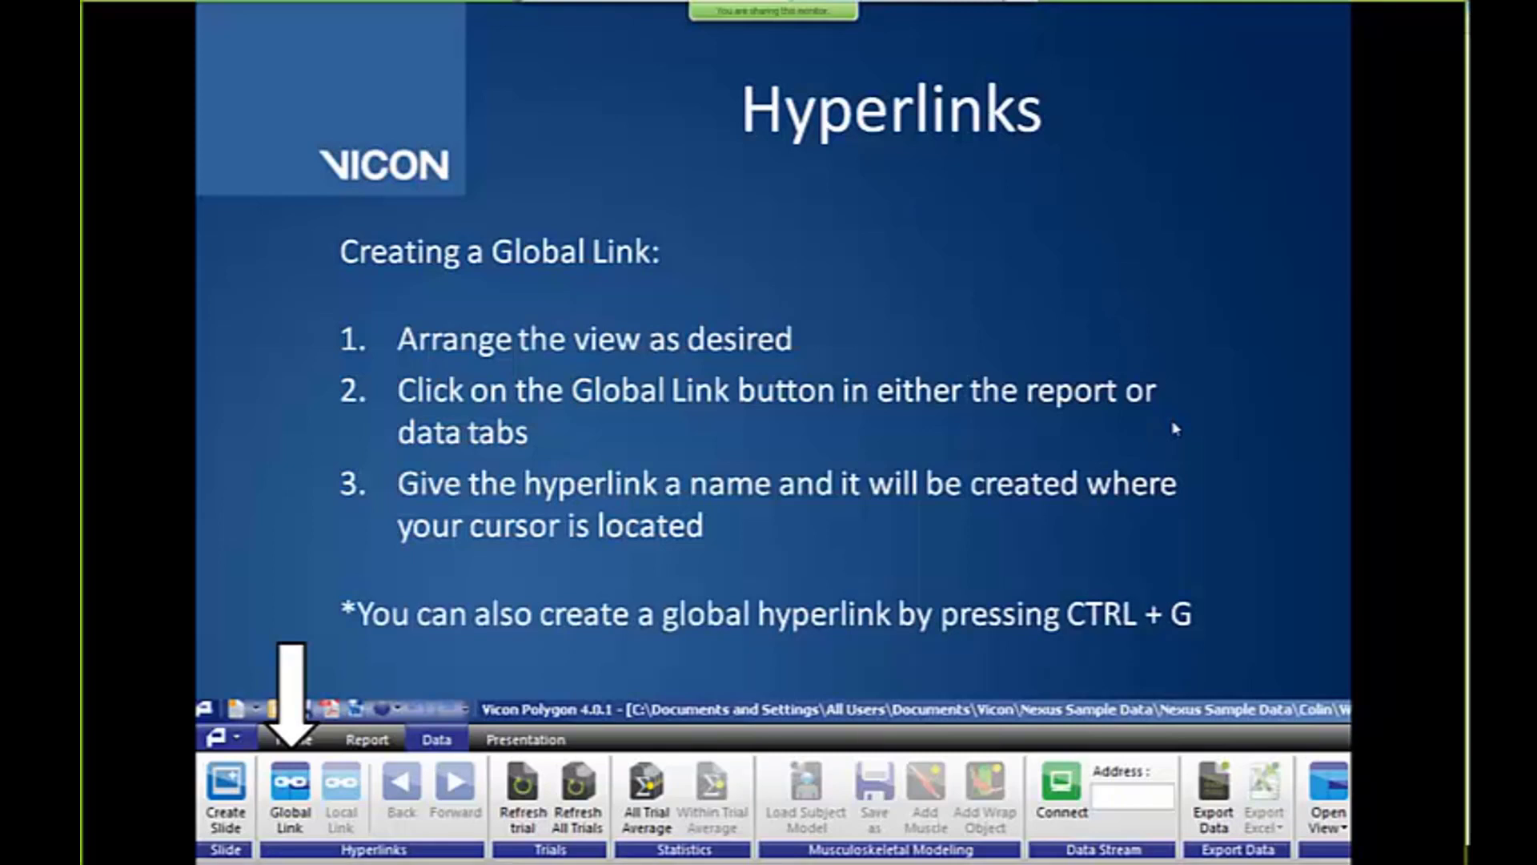
{"action": "left_click", "coordinate": [1174, 429]}
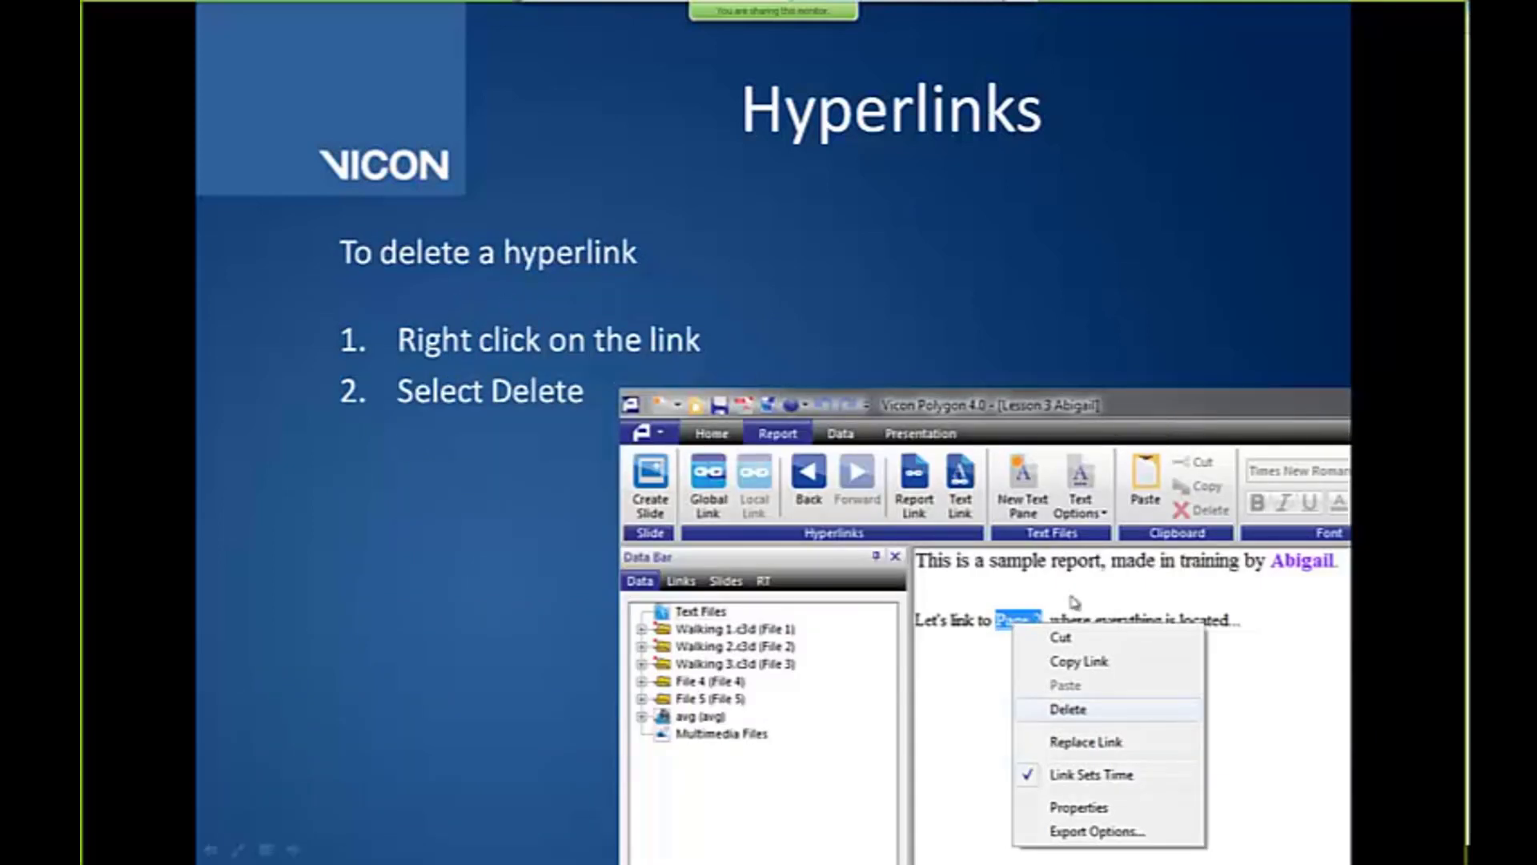
{"action": "left_click", "coordinate": [1074, 714]}
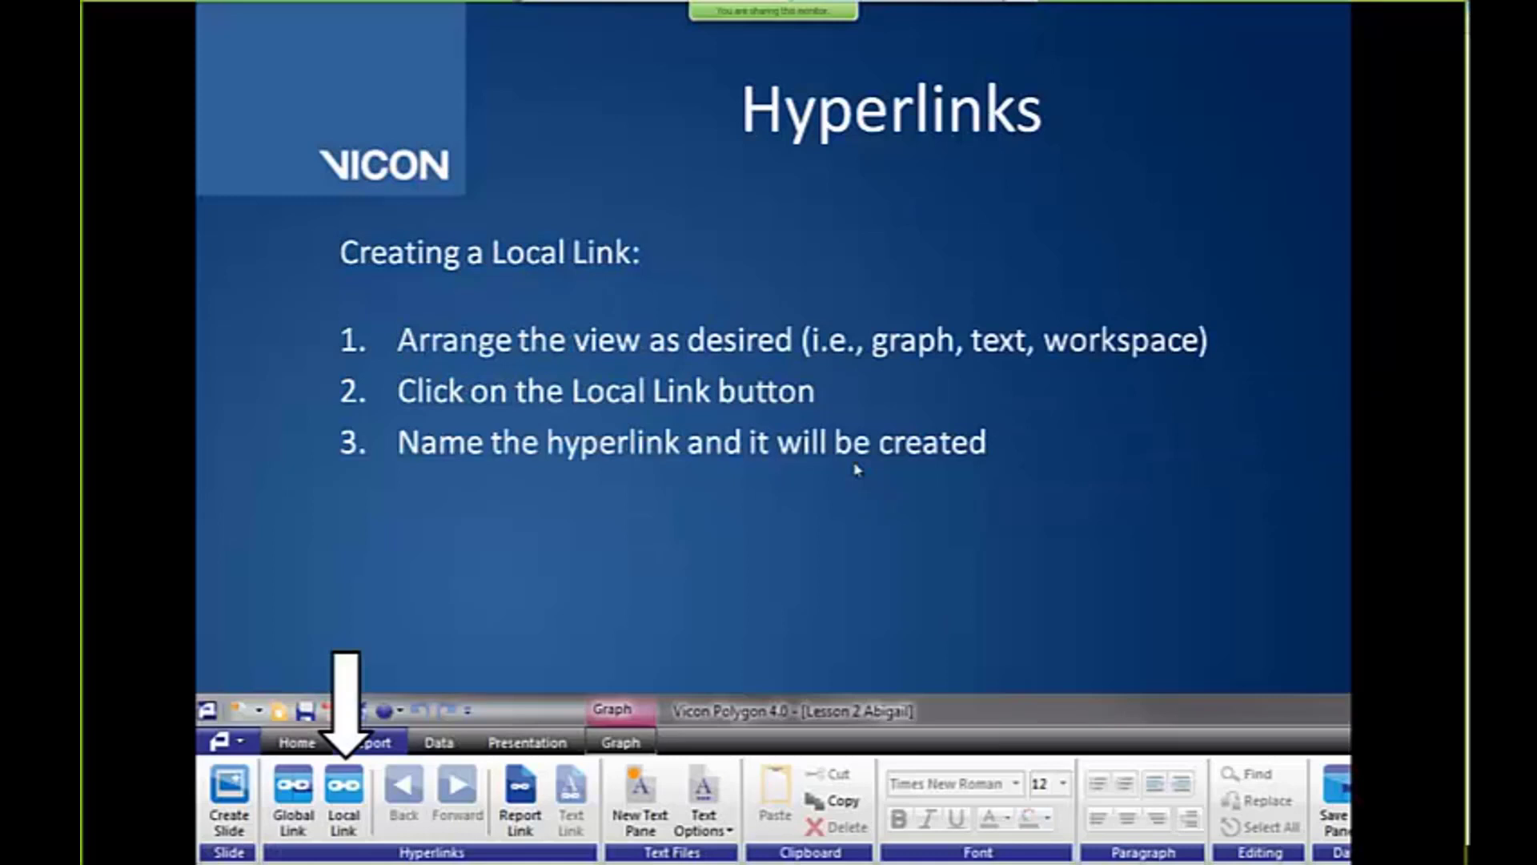
- Present the global-versus-local and replace-link slides, ending on the Report Link slide
{"action": "left_click", "coordinate": [909, 409]}
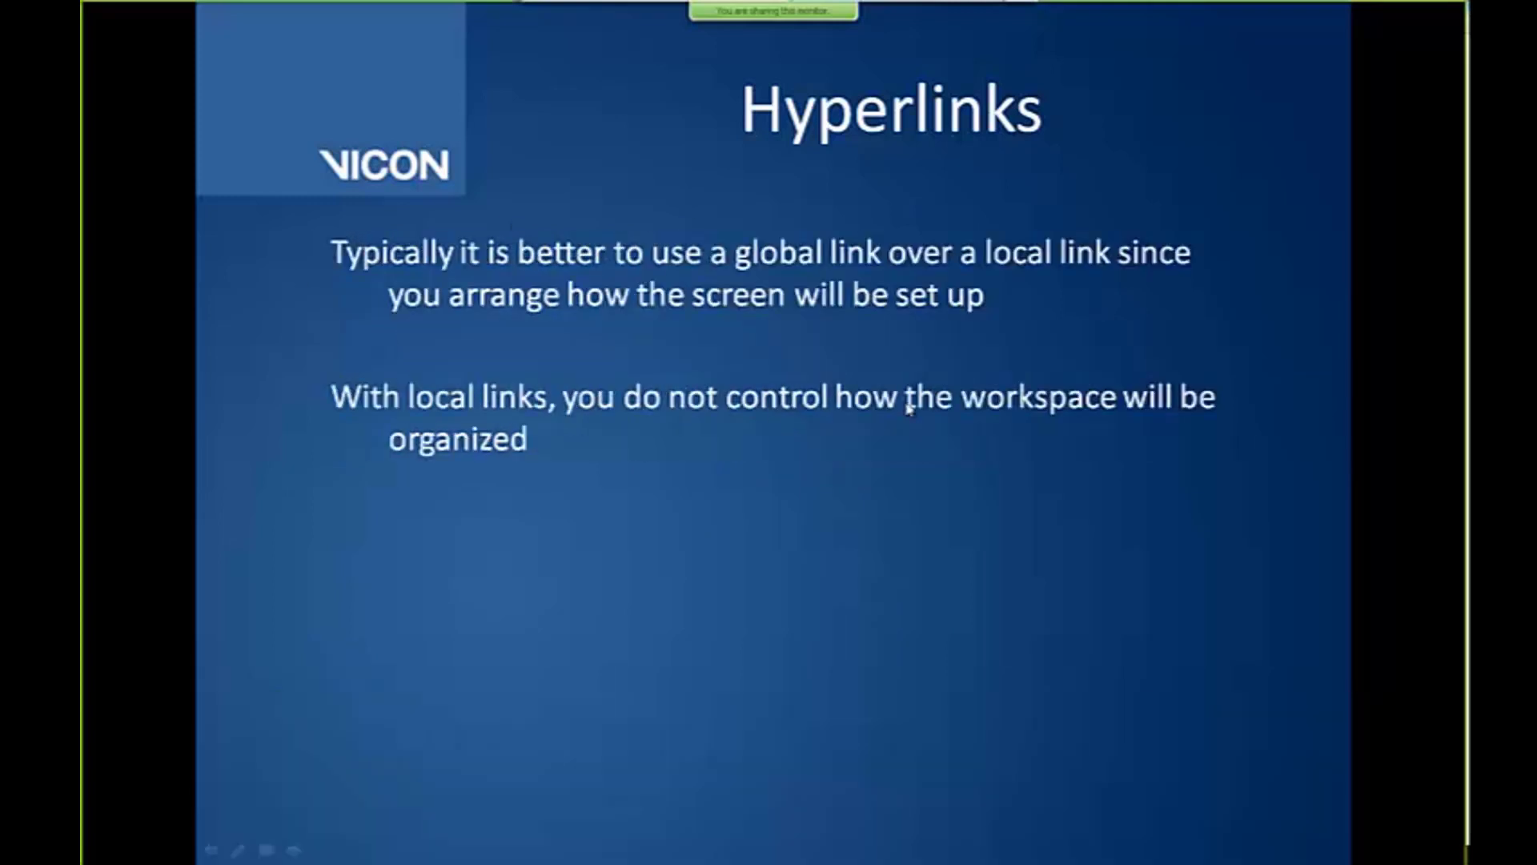
{"action": "left_click", "coordinate": [909, 409]}
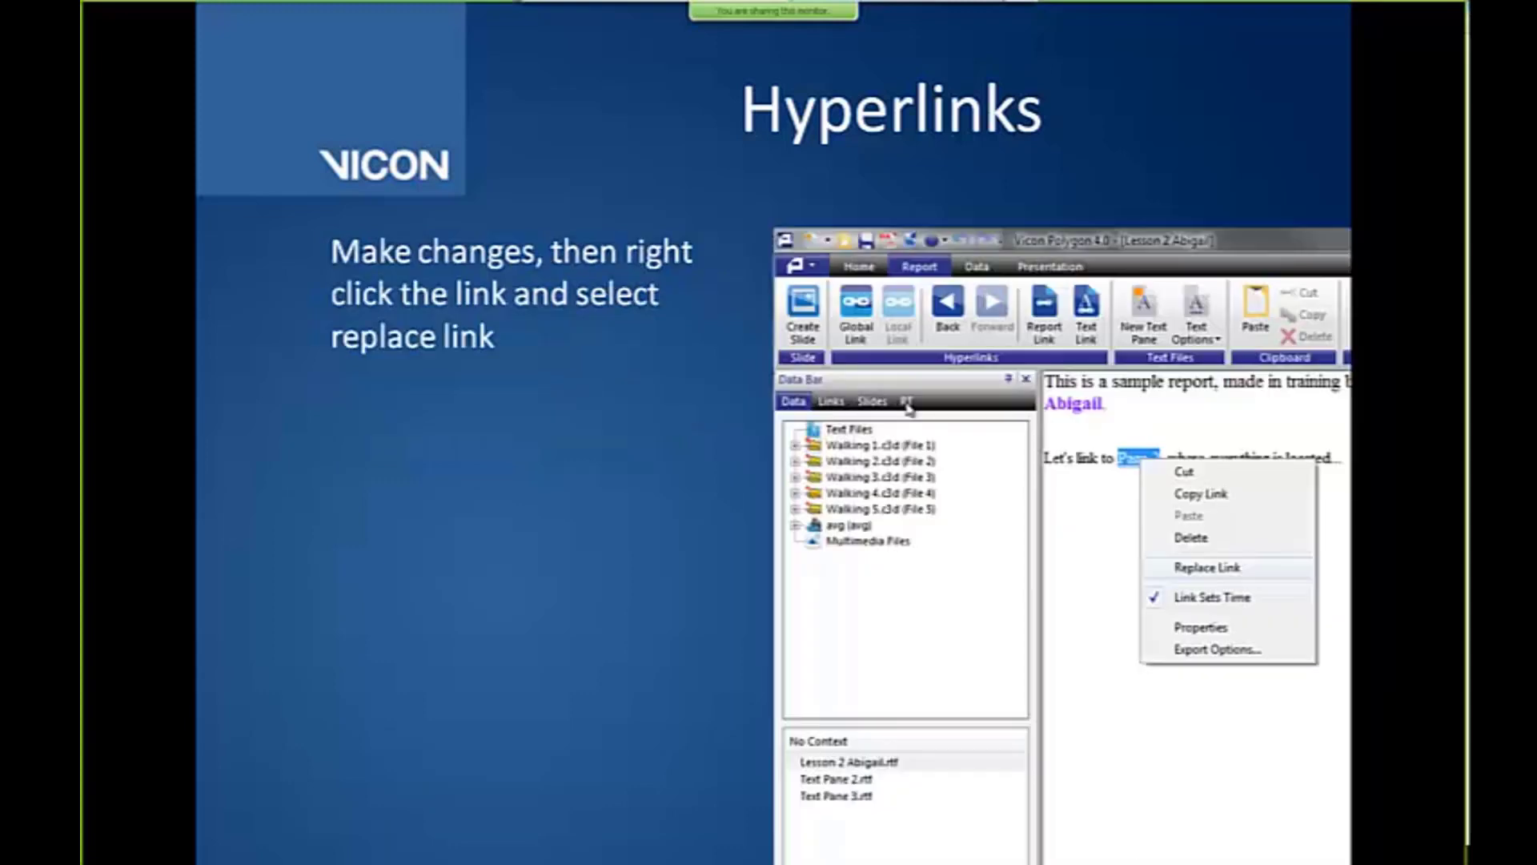
{"action": "left_click", "coordinate": [1184, 587]}
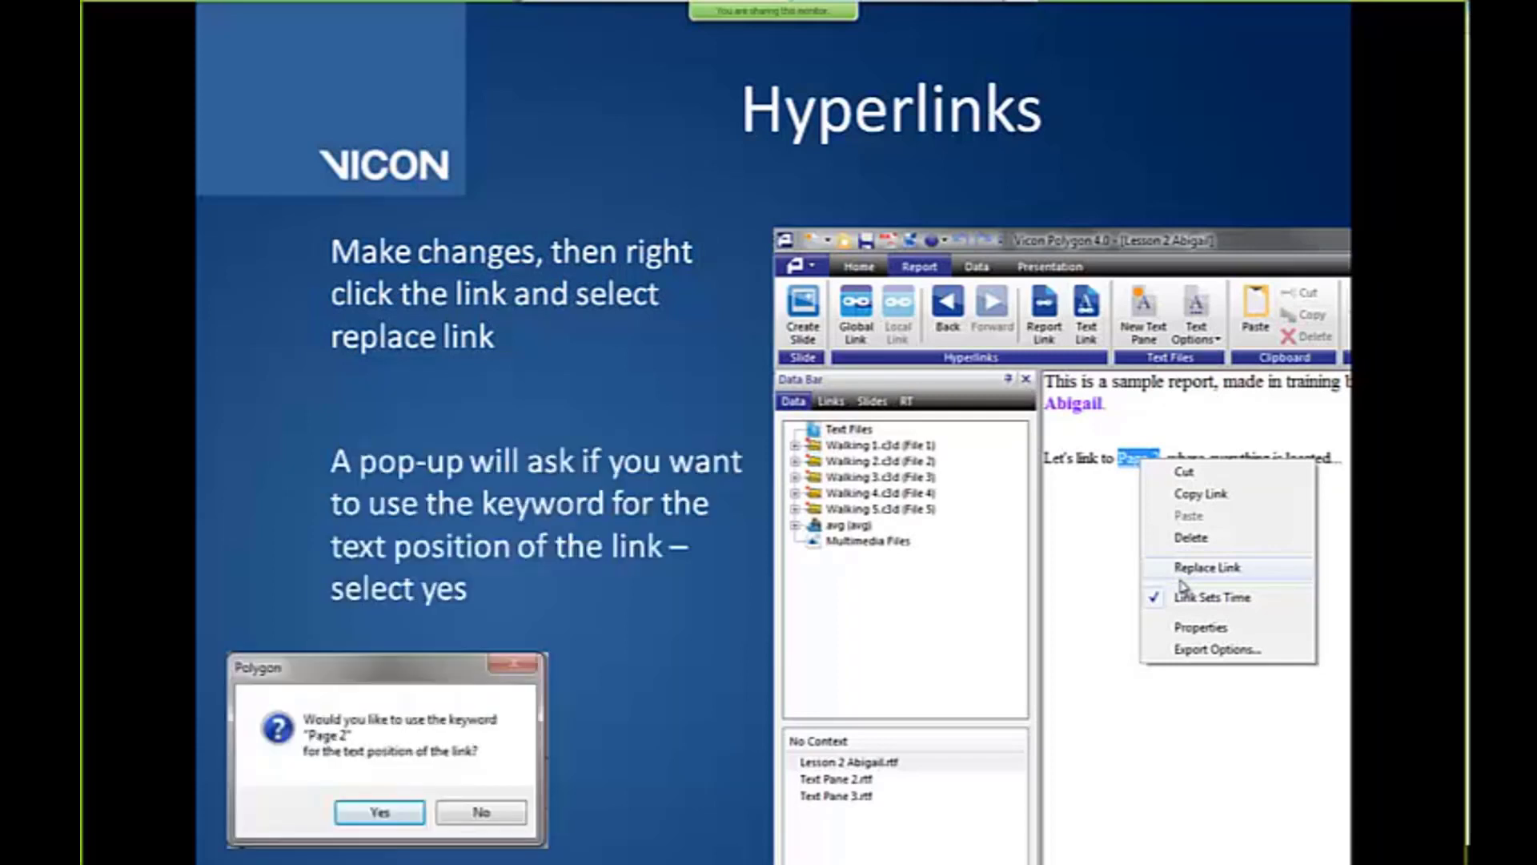
{"action": "left_click", "coordinate": [679, 476]}
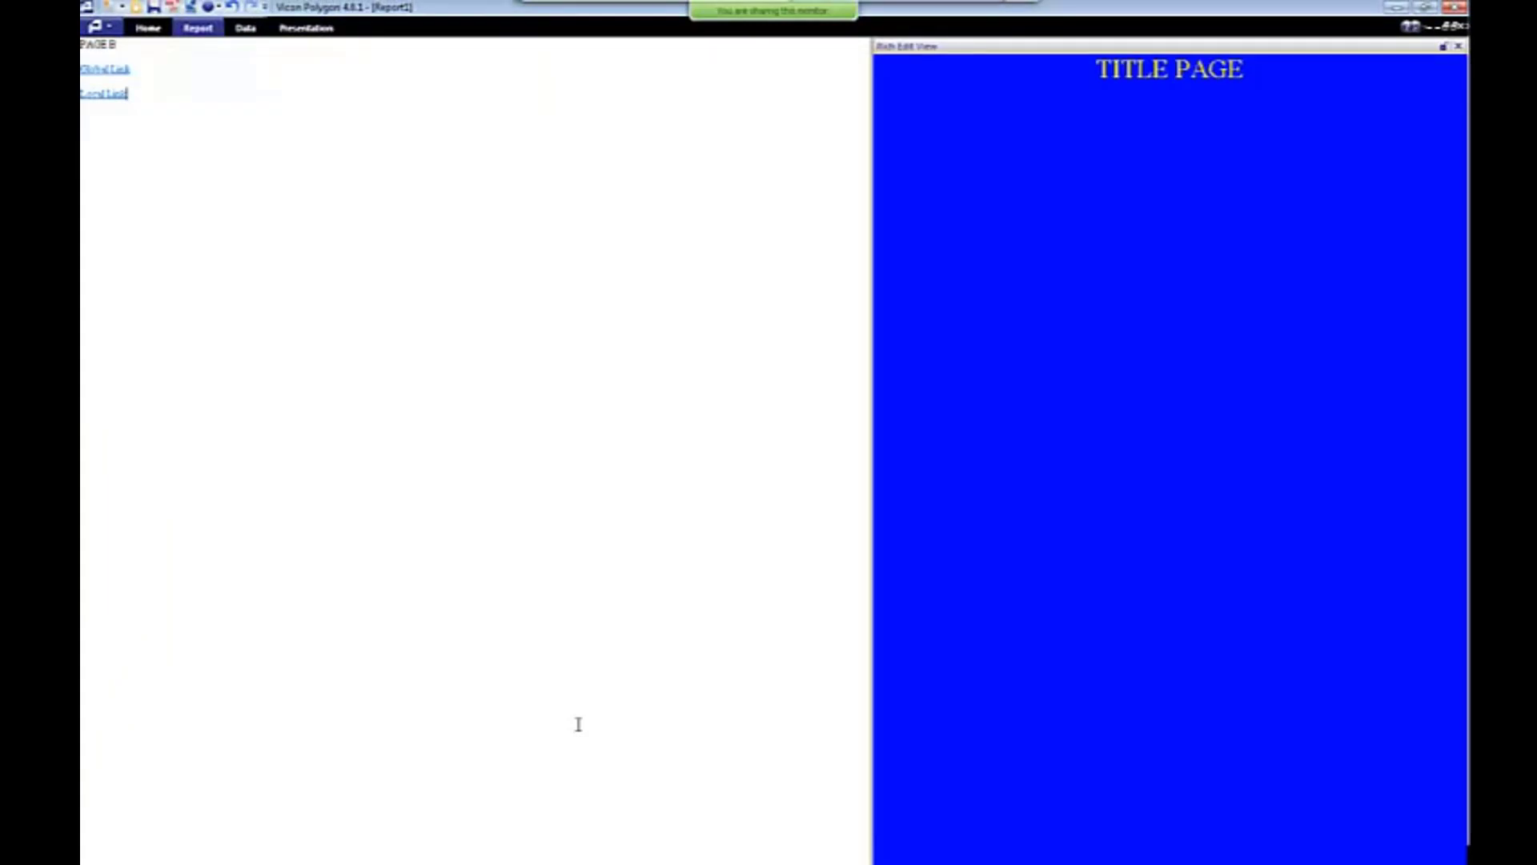
- Exit full screen, show the Data Bar and Time Bar, then close the TITLE PAGE view and Attributes panel
{"action": "key", "text": "F11"}
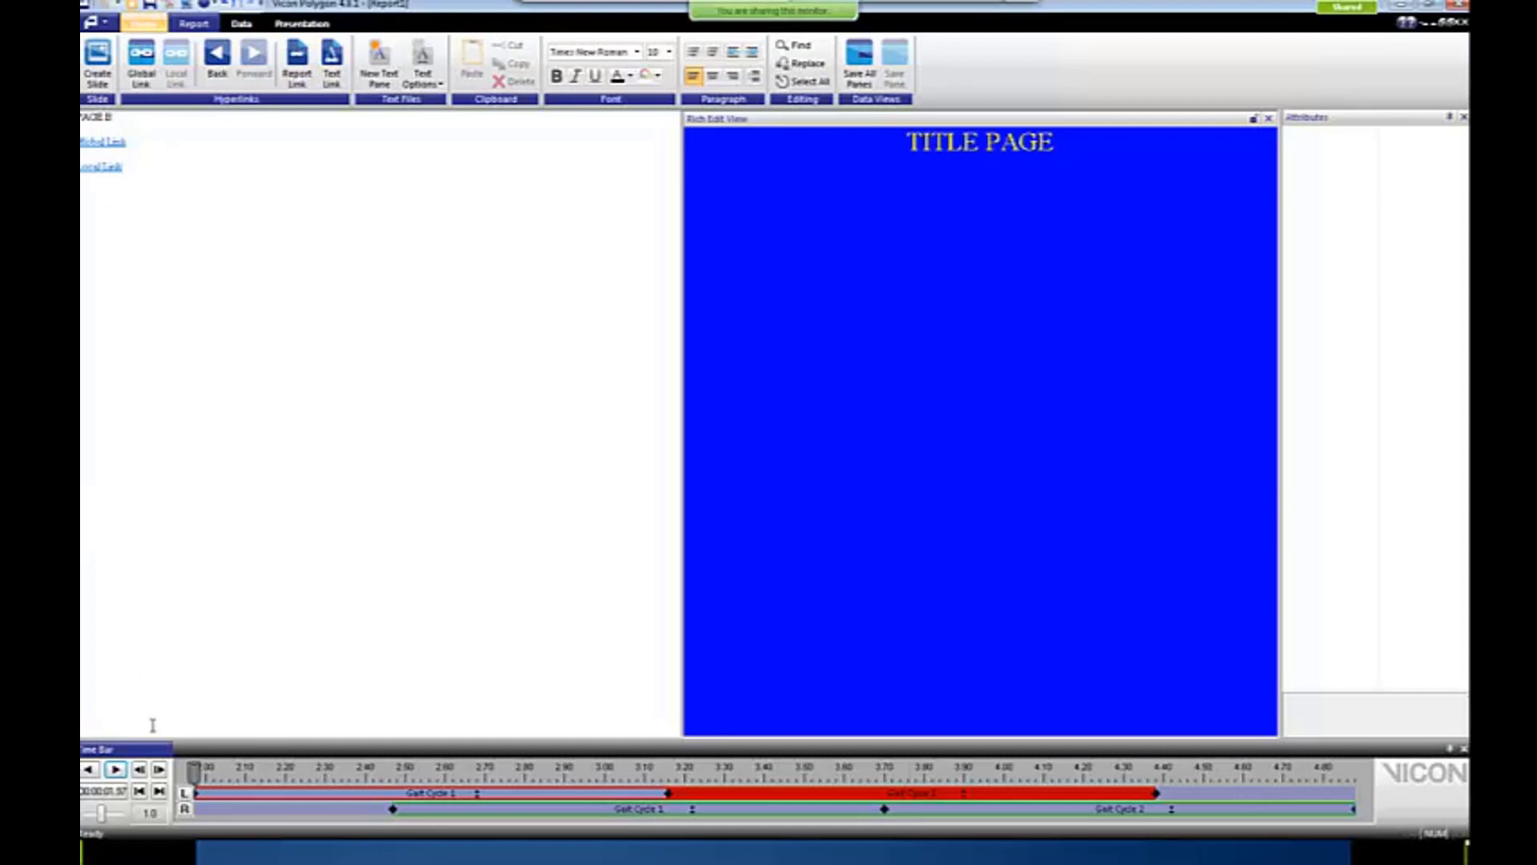
{"action": "mouse_move", "coordinate": [152, 723]}
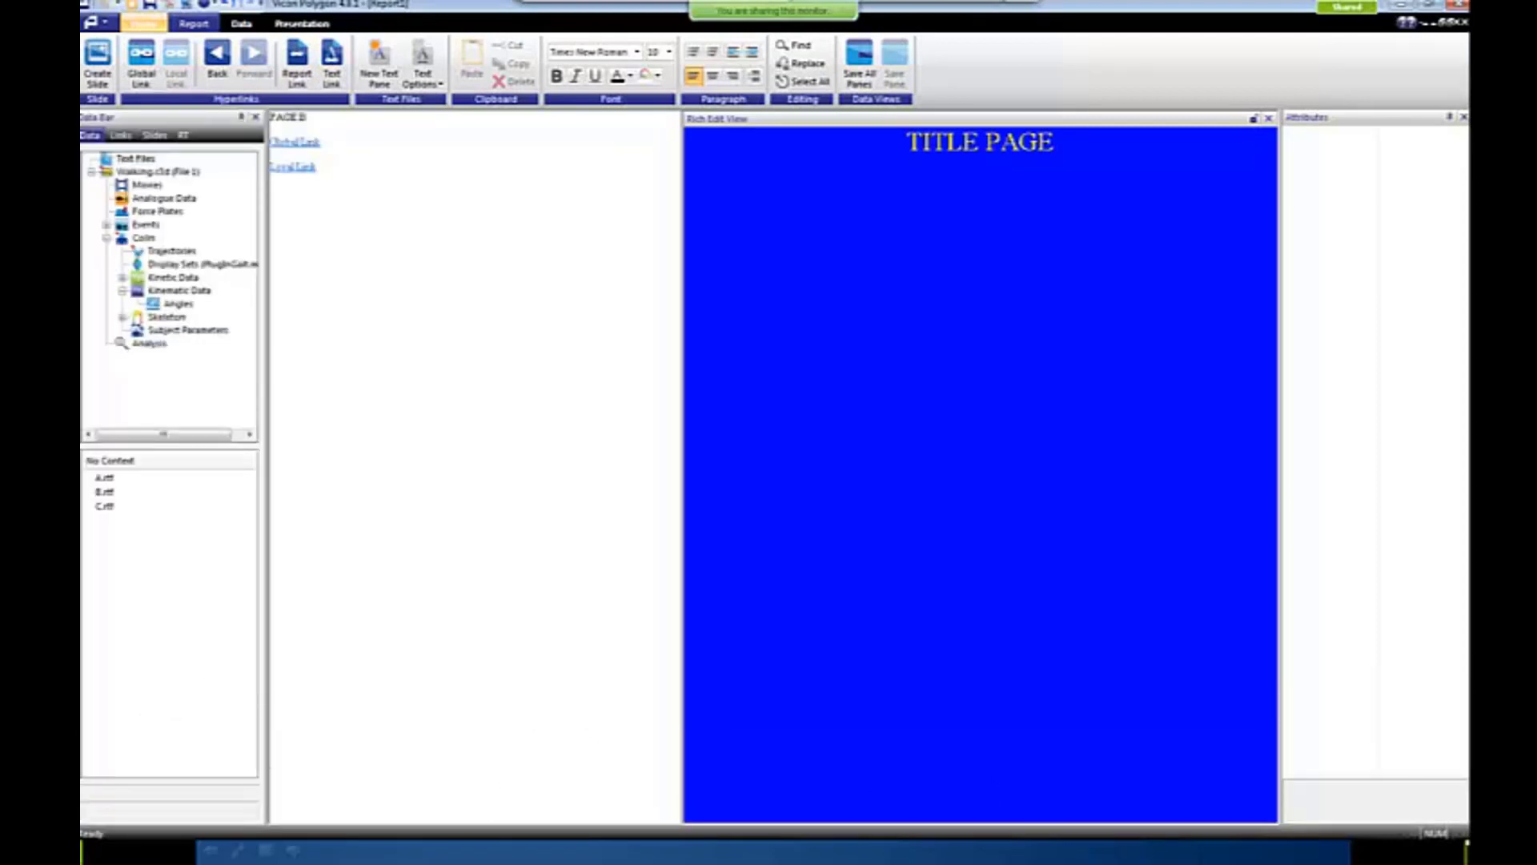
{"action": "mouse_move", "coordinate": [760, 712]}
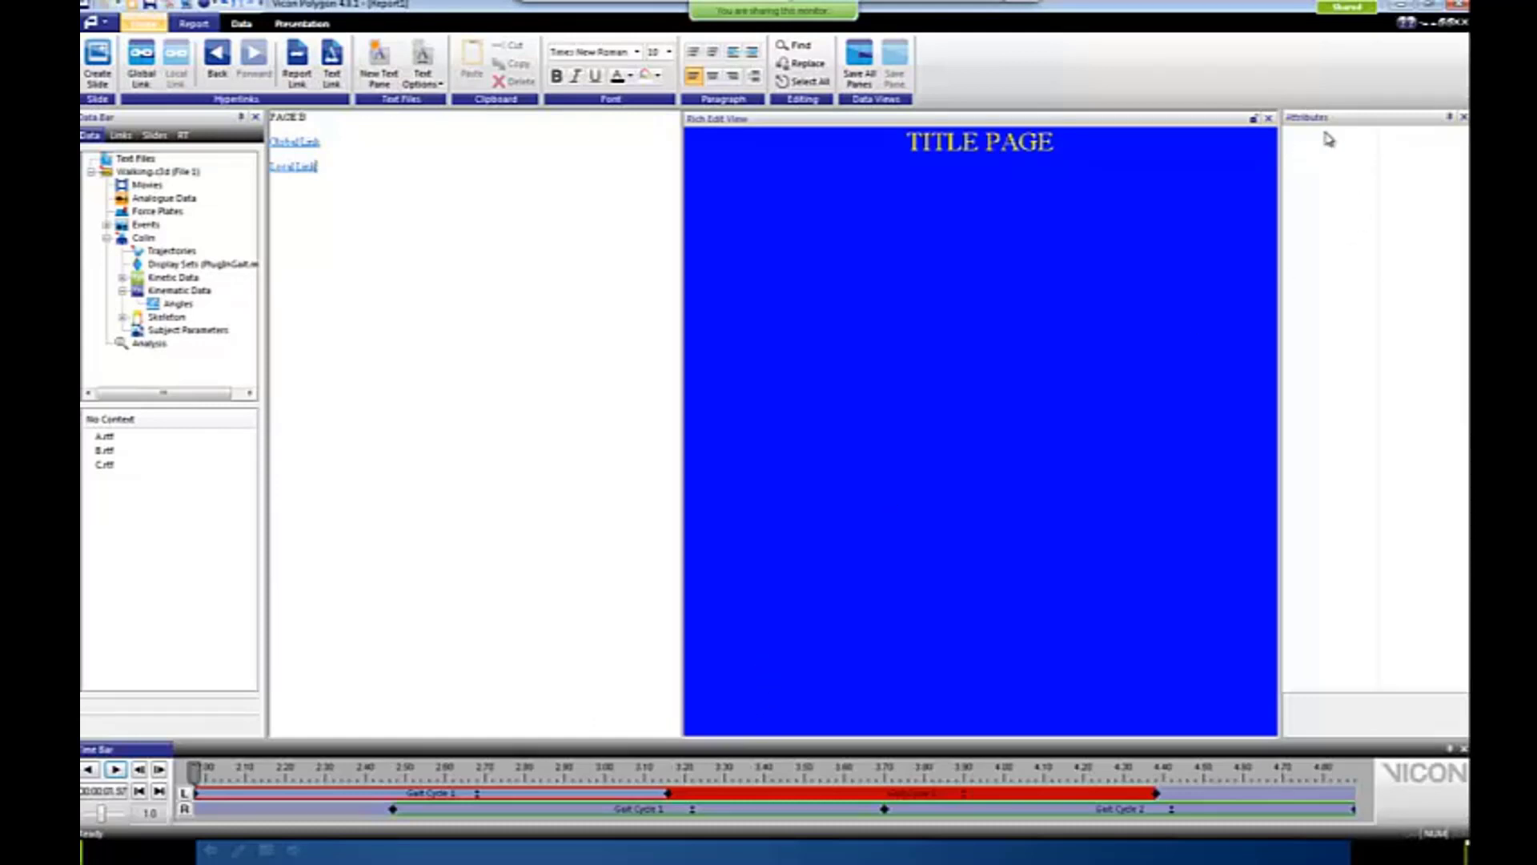
{"action": "left_click", "coordinate": [1453, 342]}
{"action": "left_click", "coordinate": [600, 385]}
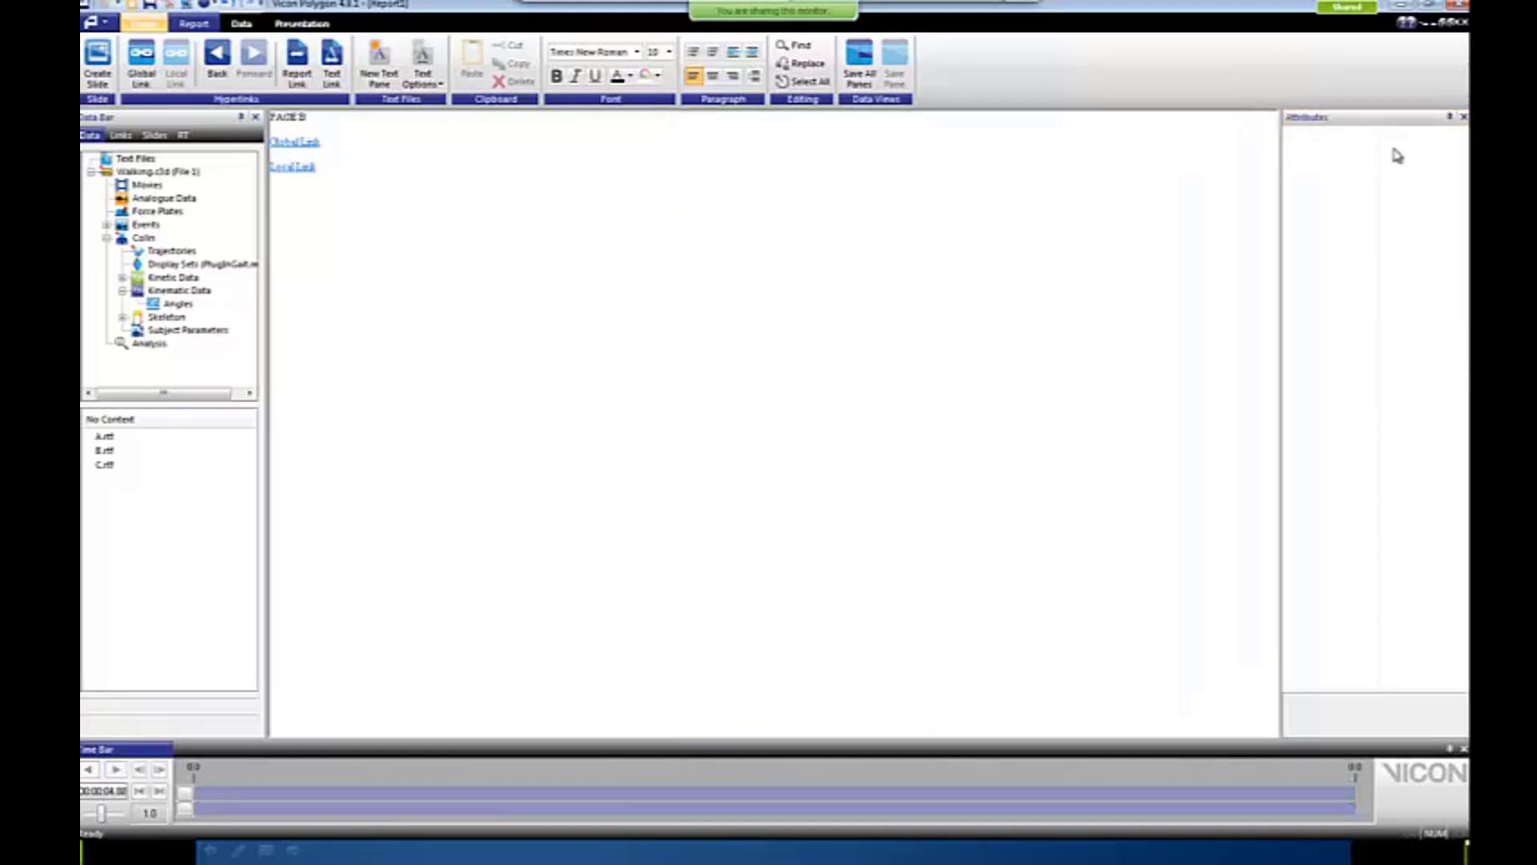
{"action": "left_click", "coordinate": [1463, 117]}
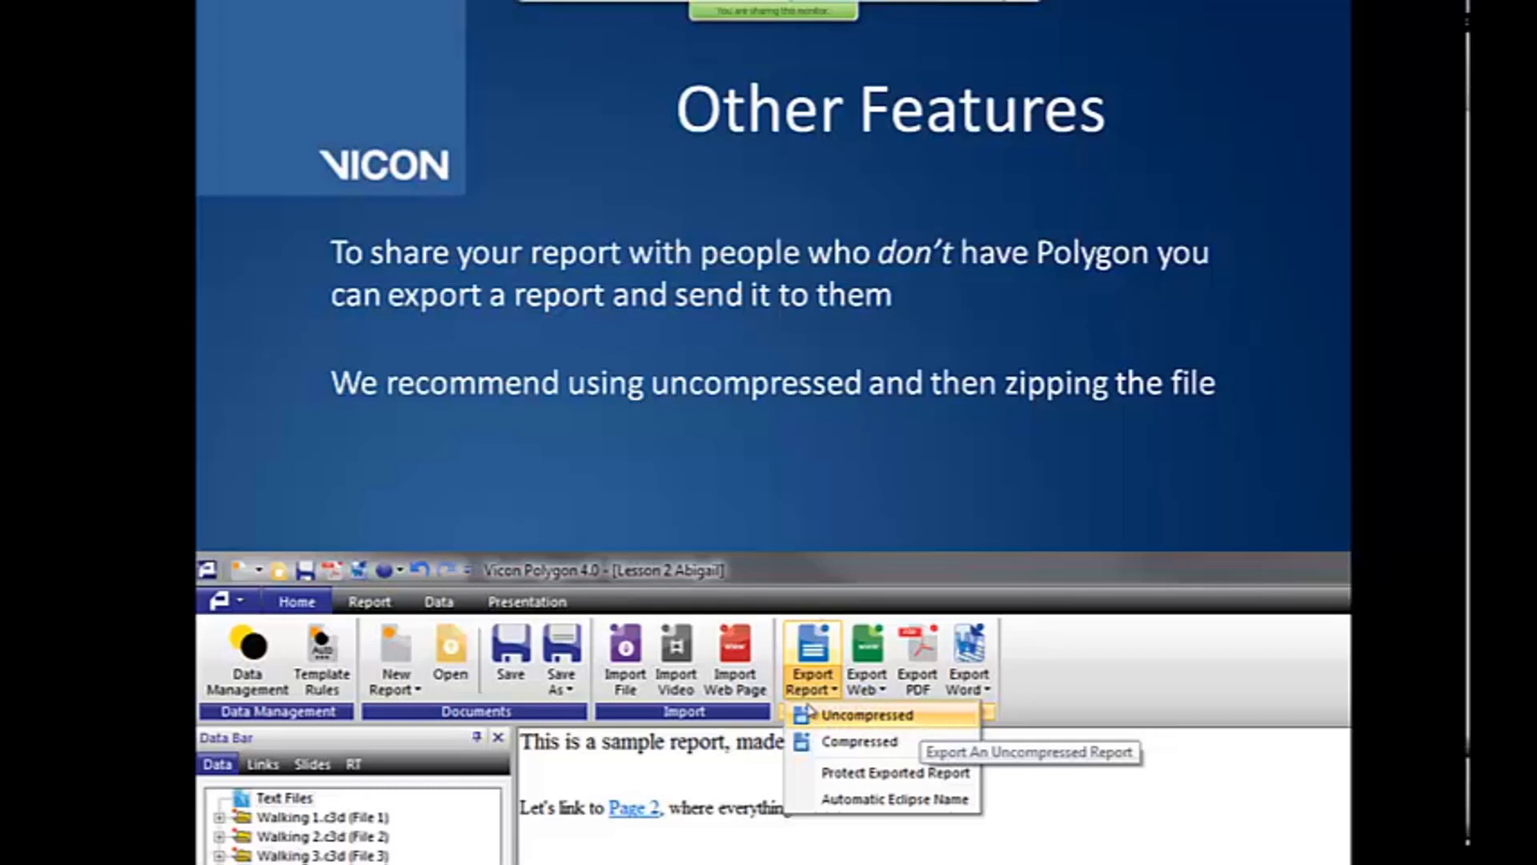
- Advance to the Other Features slide on zipping exported reports with a polygon viewer
{"action": "left_click", "coordinate": [807, 707]}
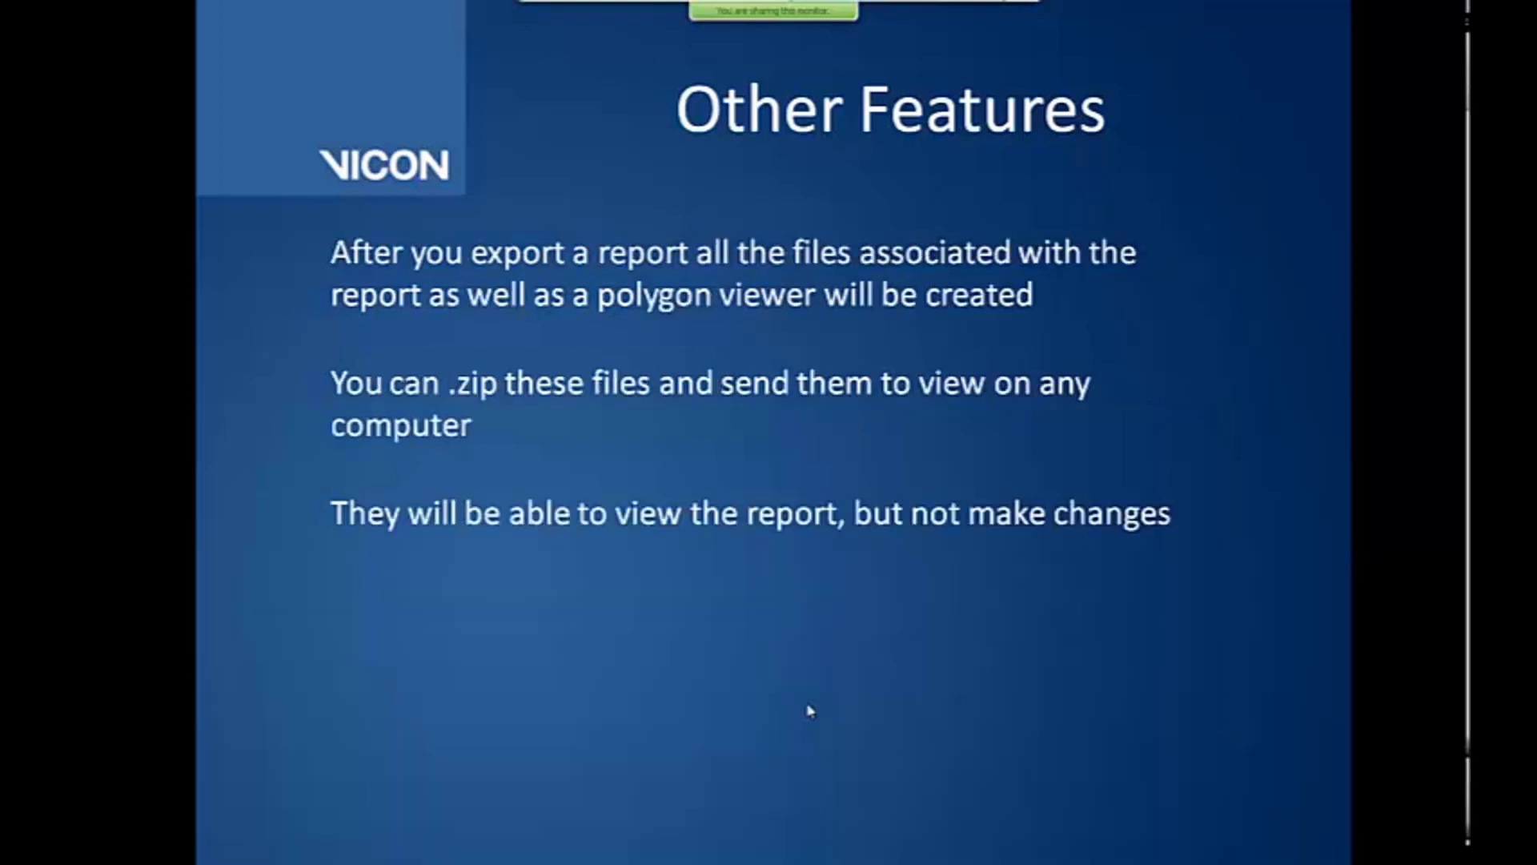